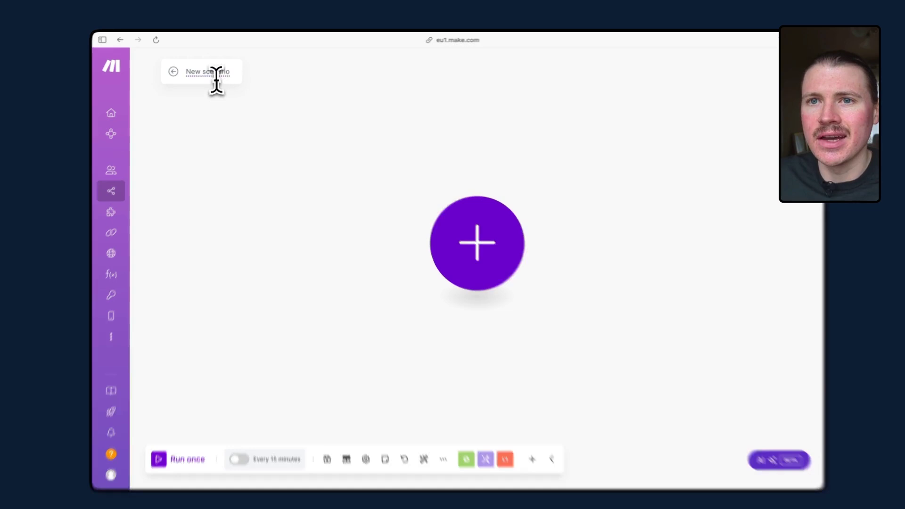
Step: Rename the new scenario to "AI PDF Invoice Extractor"
click(212, 71)
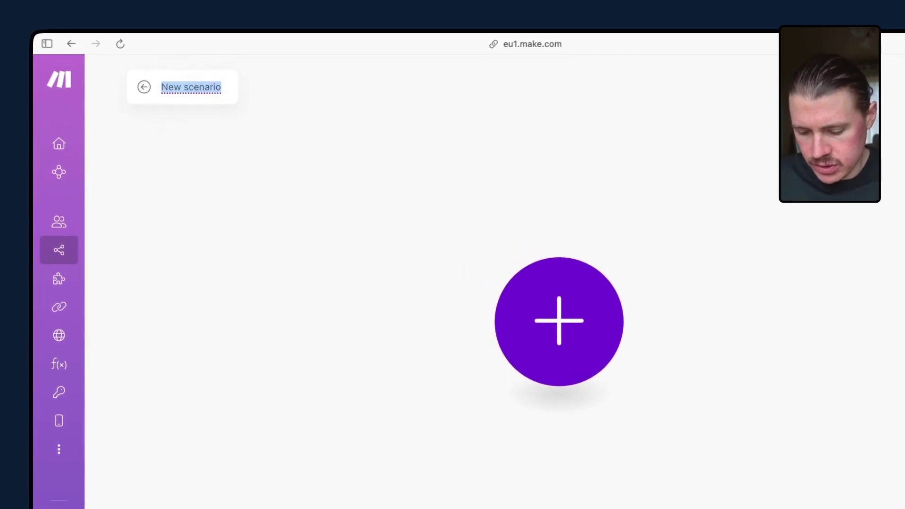
text(AI PDF In)
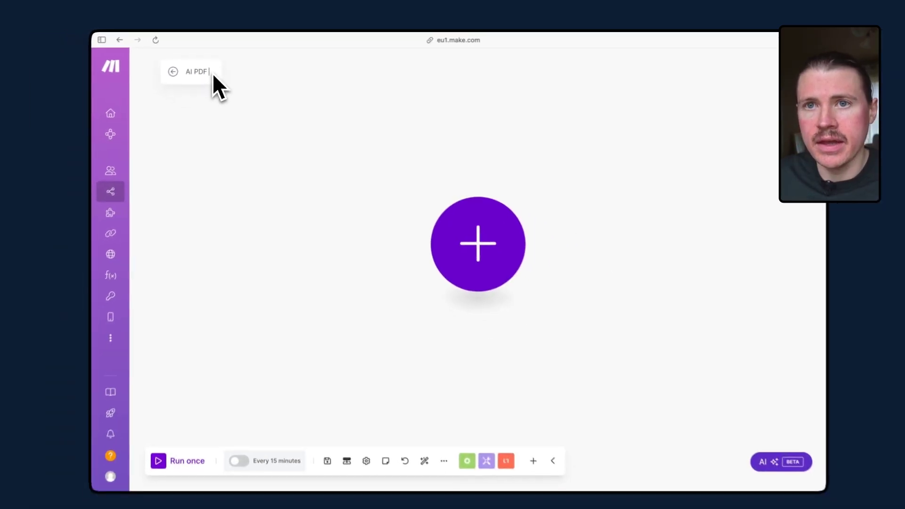
text(voice Extractor)
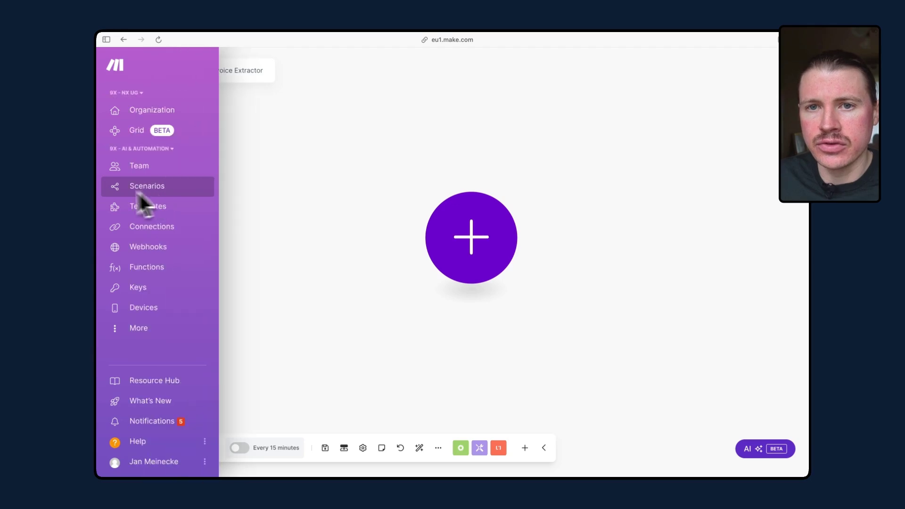
Step: View the Invoices folder in Google Drive and return to the Make scenario
mouse_move(98, 192)
click(133, 169)
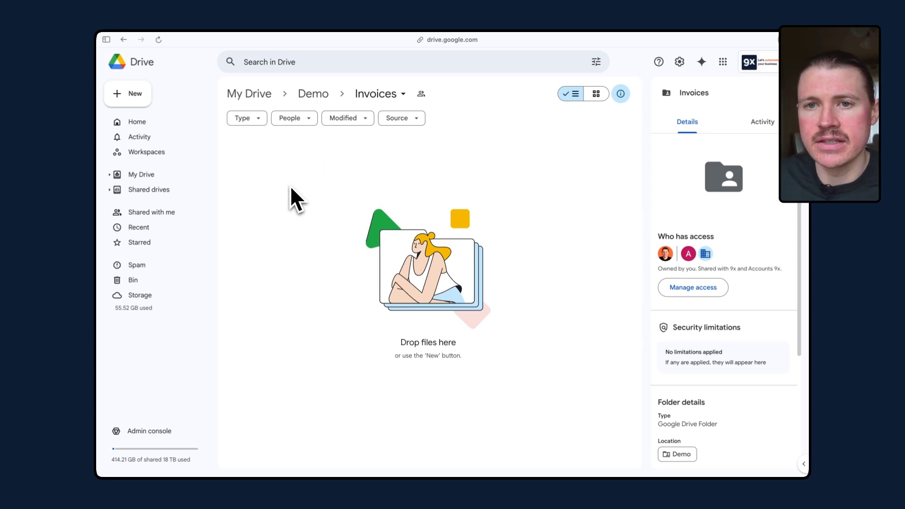
mouse_move(100, 186)
click(130, 113)
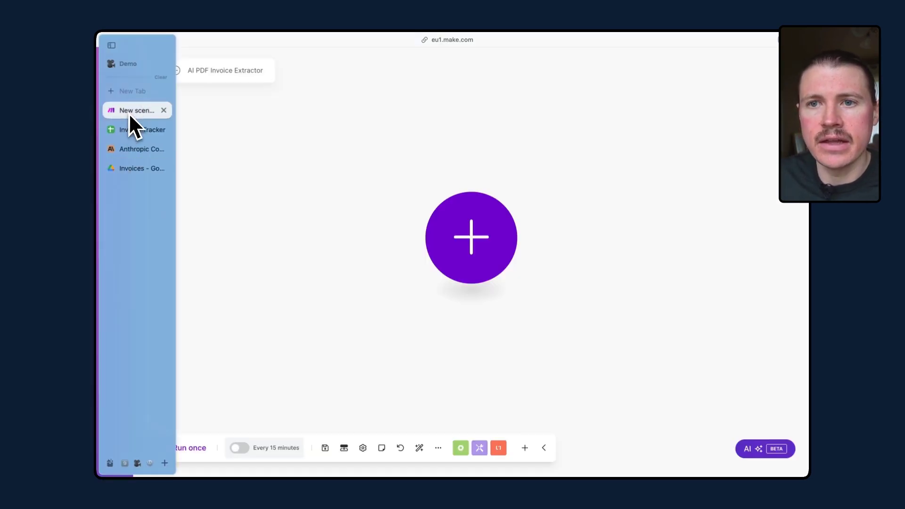
Step: Add the Google Drive "Watch Files in a Folder" module as the scenario's trigger
click(495, 252)
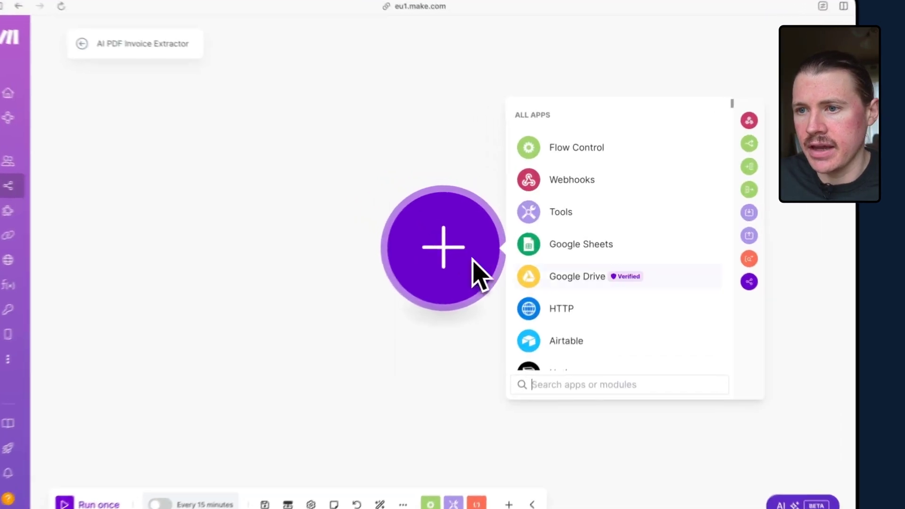
text(Google)
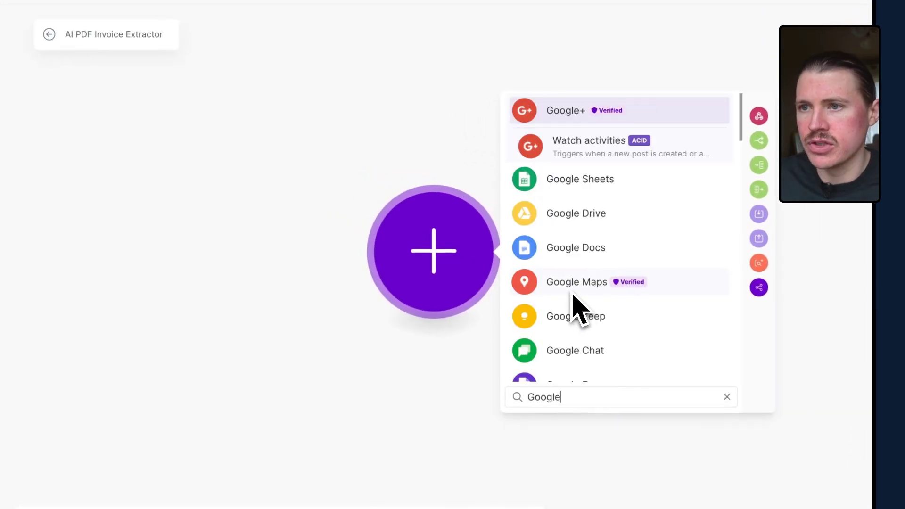
click(585, 228)
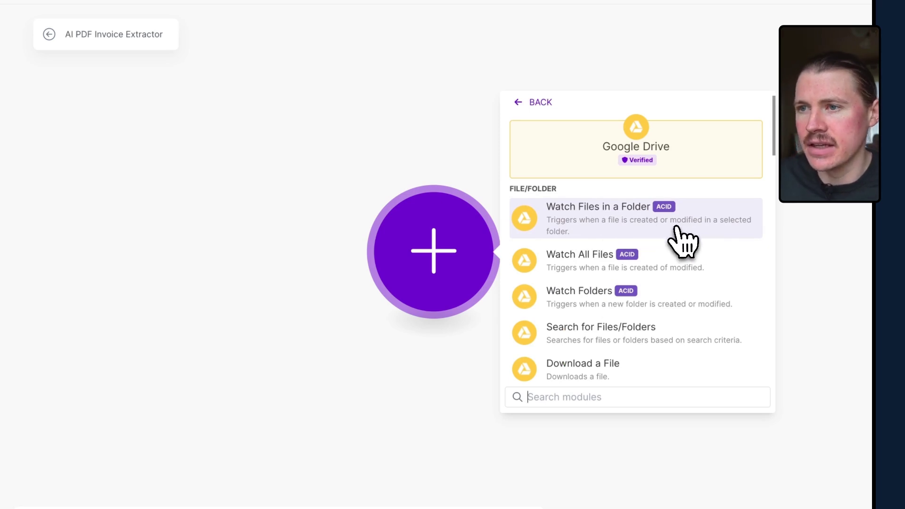
click(617, 227)
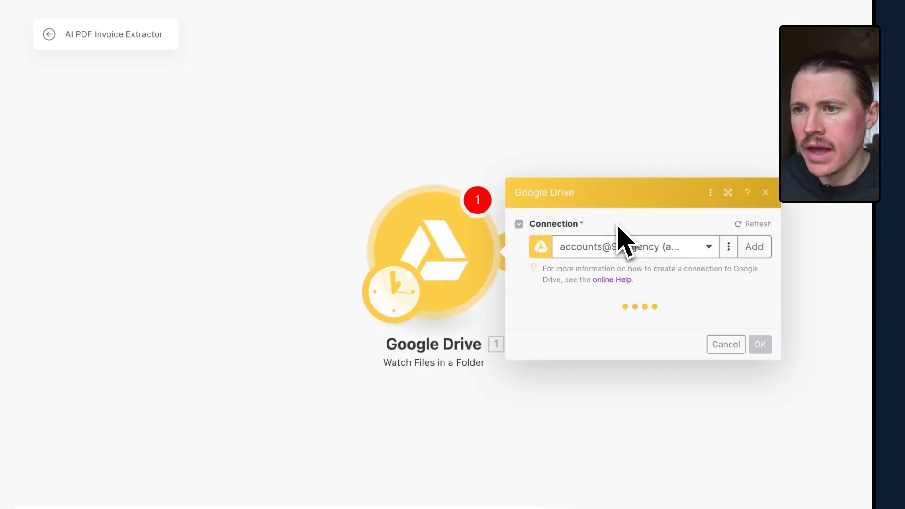
click(622, 186)
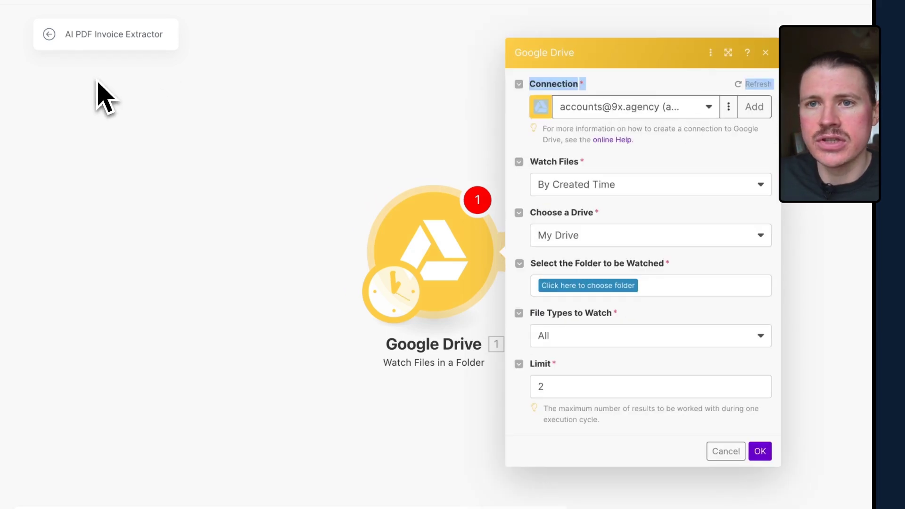
click(678, 87)
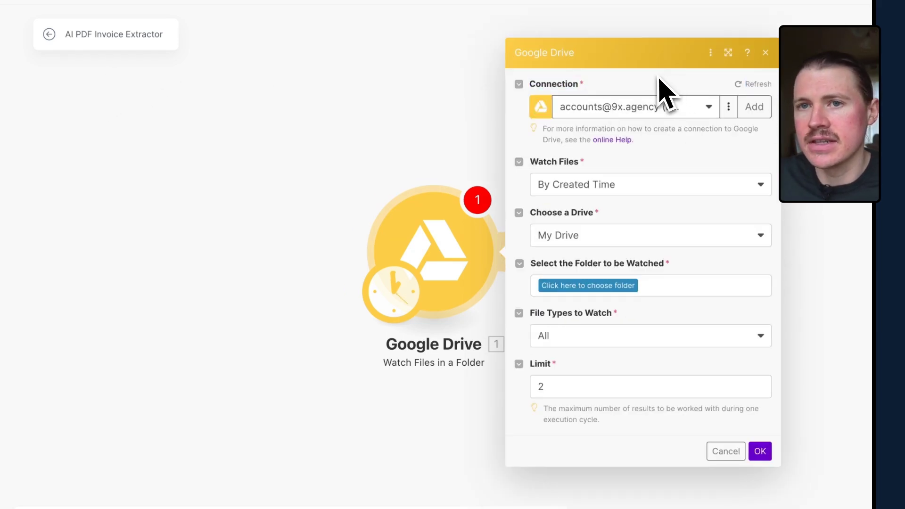
Step: Create a Google Drive connection named "AI PDF Demo" plus the owner's first name, and authorize Make with the listed Google account
click(762, 115)
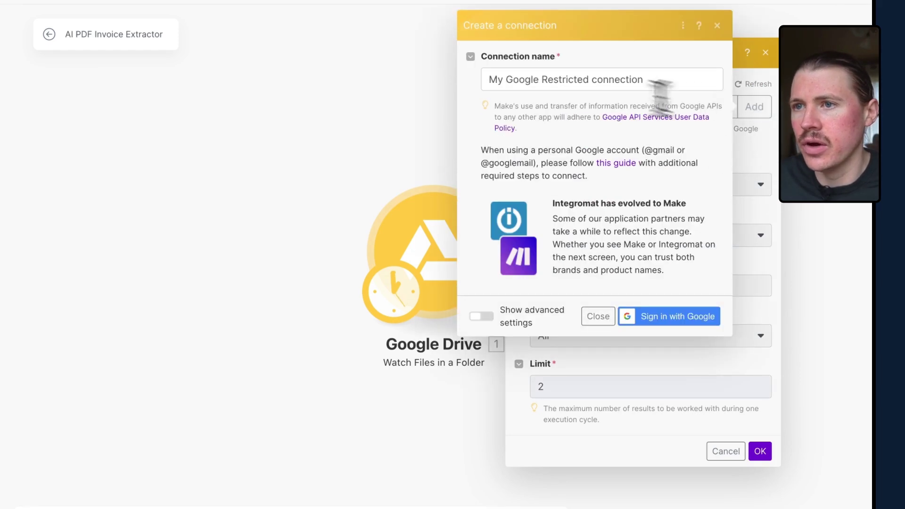
triple_click(560, 75)
text(AI PDF Demo Jan)
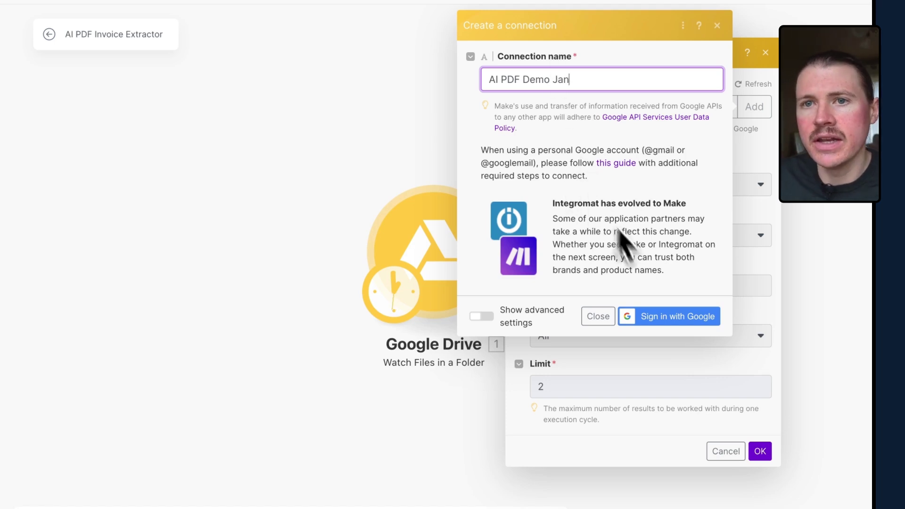
click(682, 325)
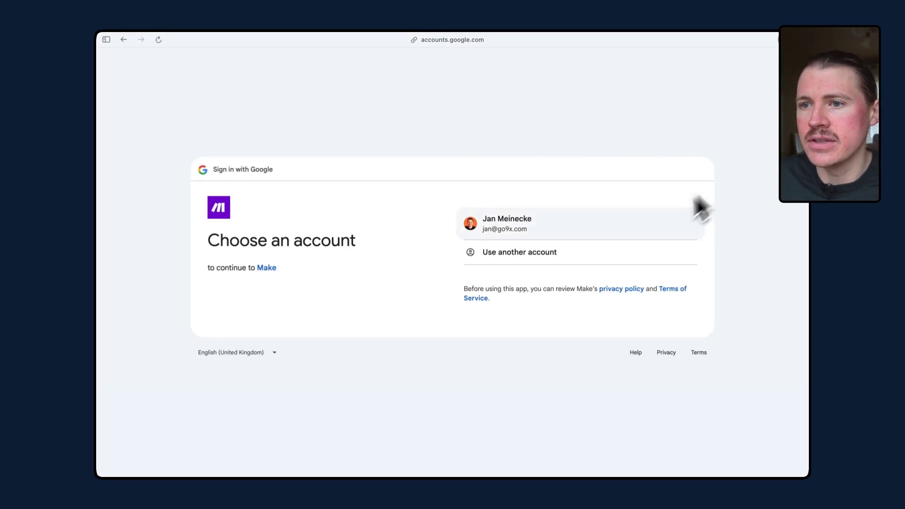
click(486, 219)
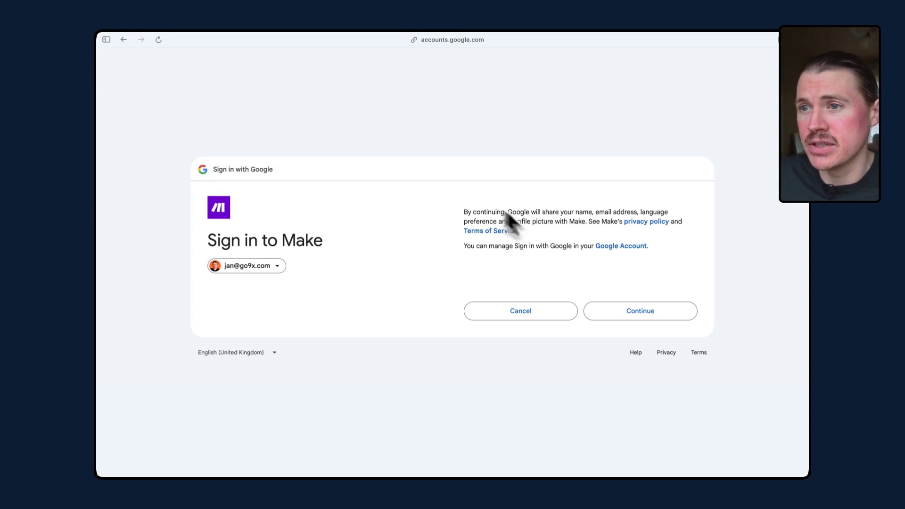
click(653, 312)
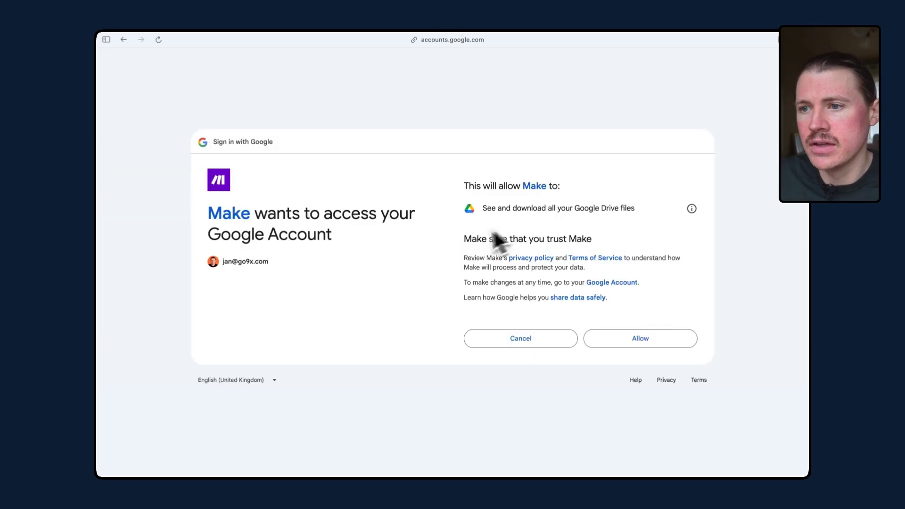
click(641, 341)
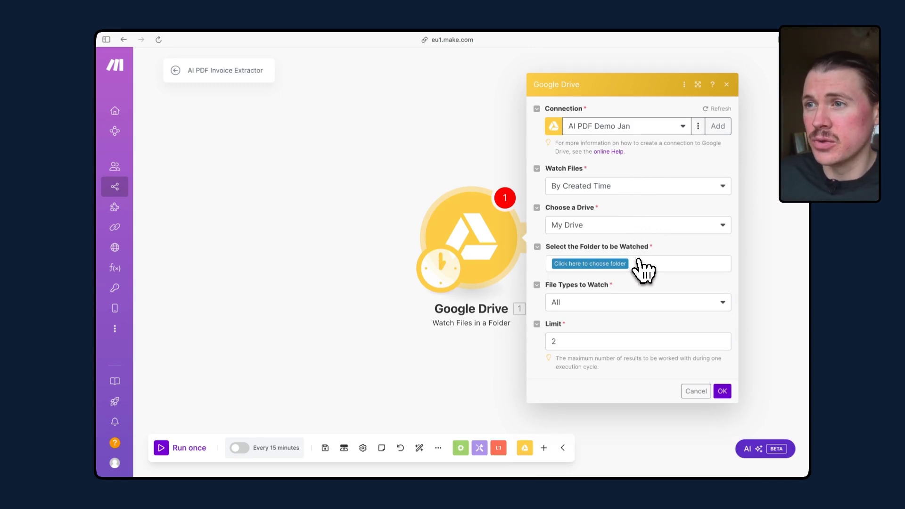
Step: Check the path of the Invoices folder in Google Drive and come back to the module settings in Make
mouse_move(136, 269)
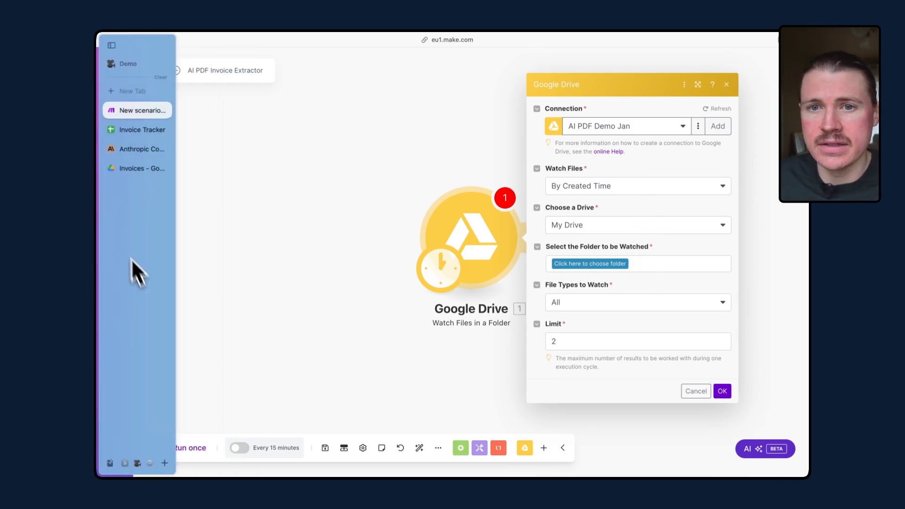
click(142, 173)
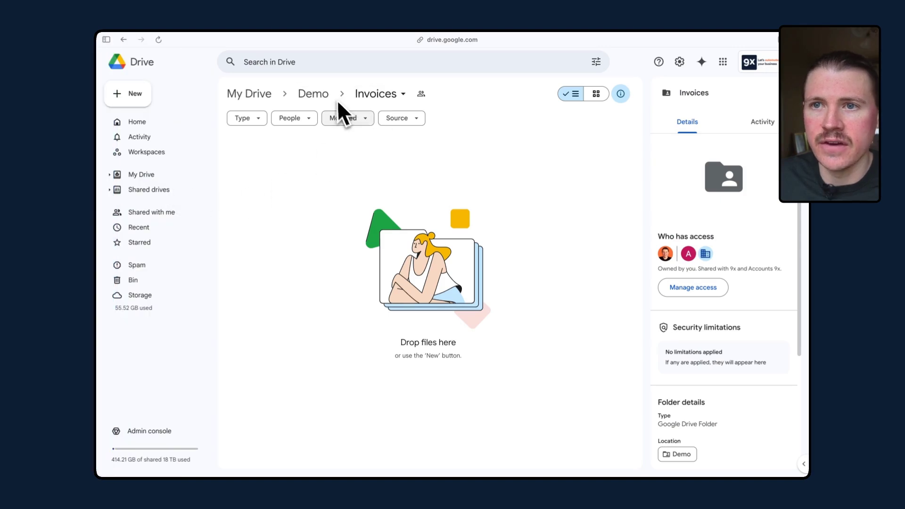
mouse_move(105, 186)
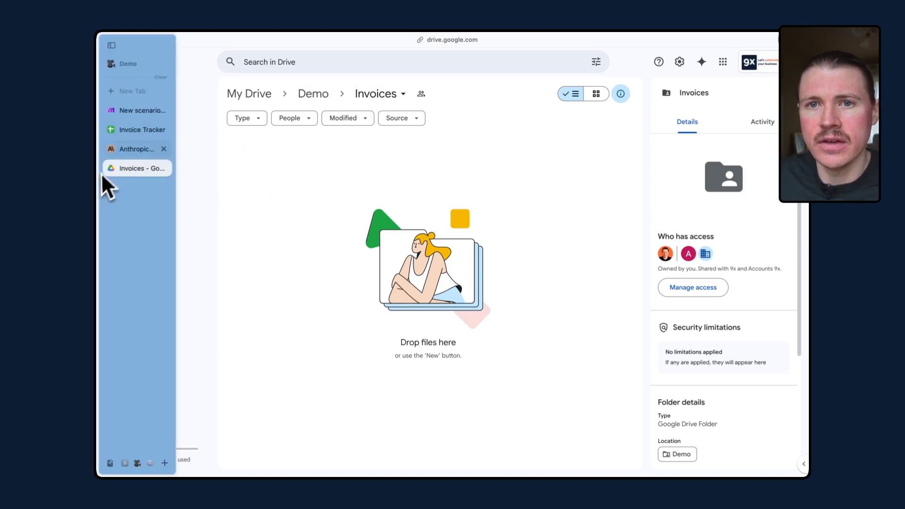
click(122, 113)
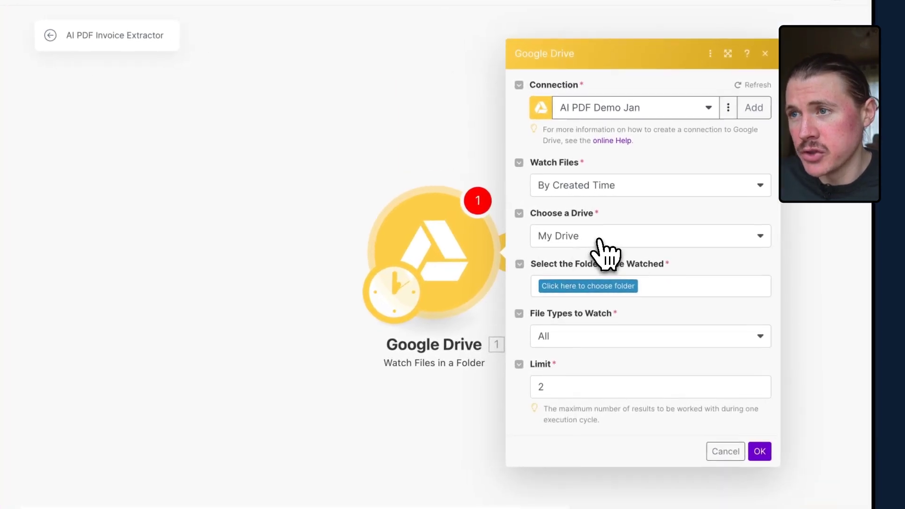
Step: Choose My Drive as the drive and select /Demo/Invoices as the folder to be watched
click(600, 242)
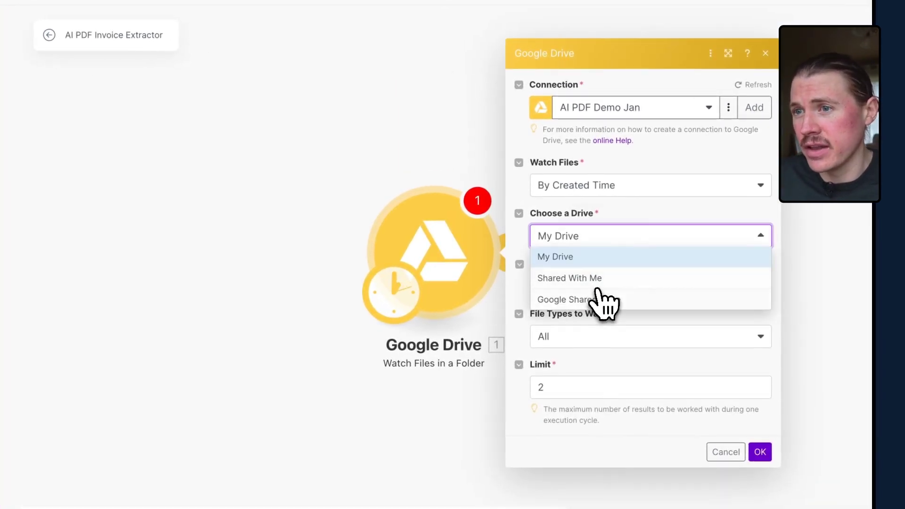
click(599, 260)
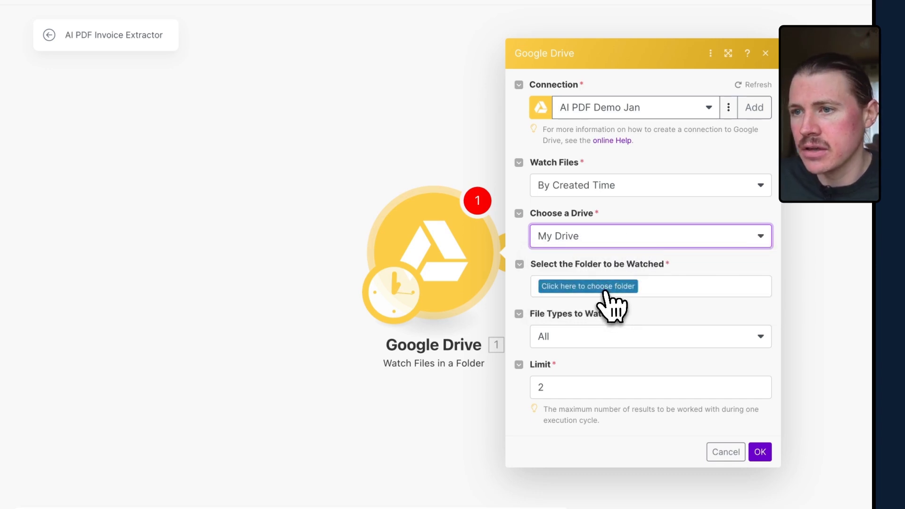
click(605, 287)
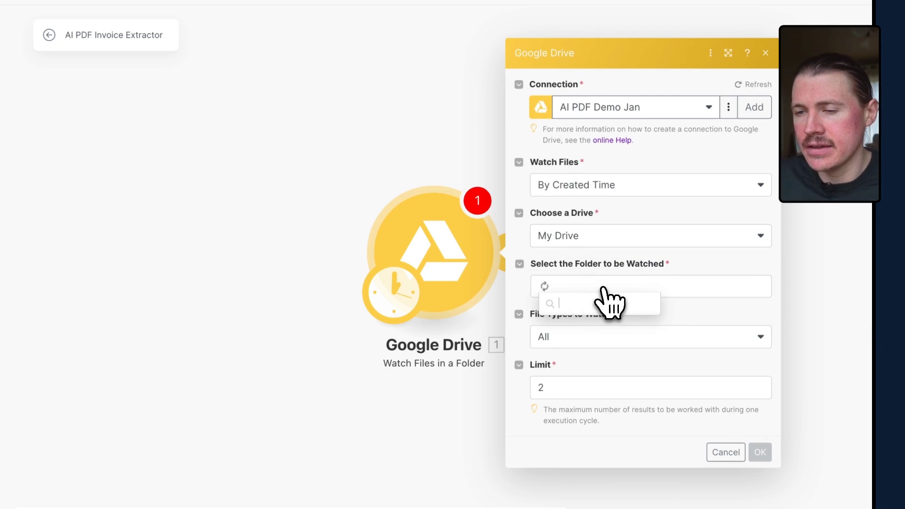
click(582, 346)
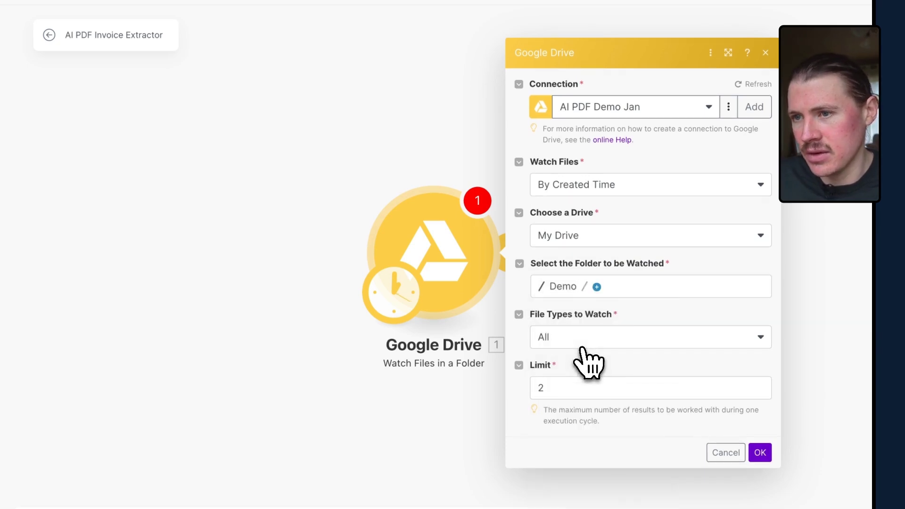
click(597, 286)
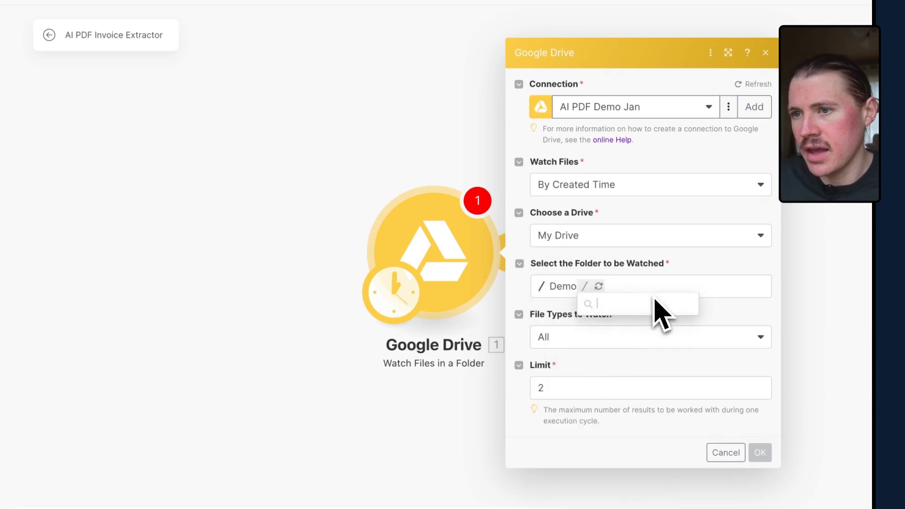
click(638, 325)
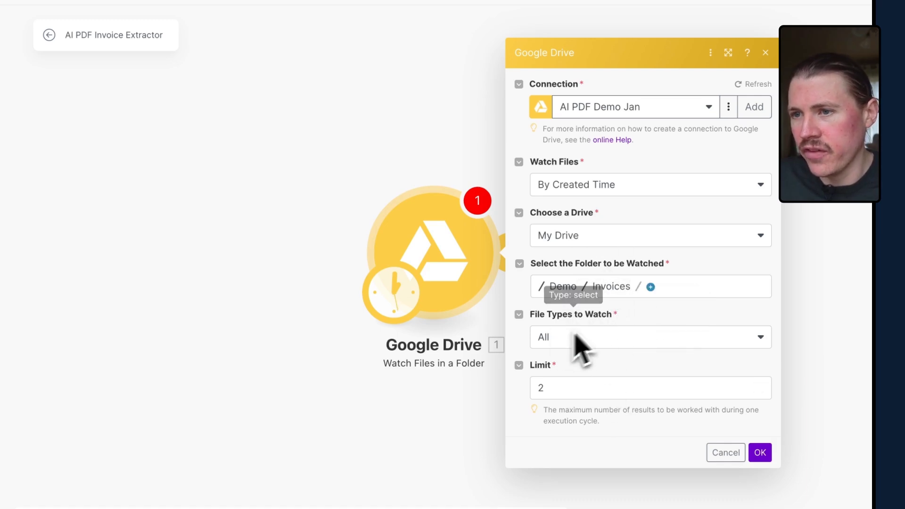
Step: Keep the file types to watch at All and set the result limit to 10
click(617, 338)
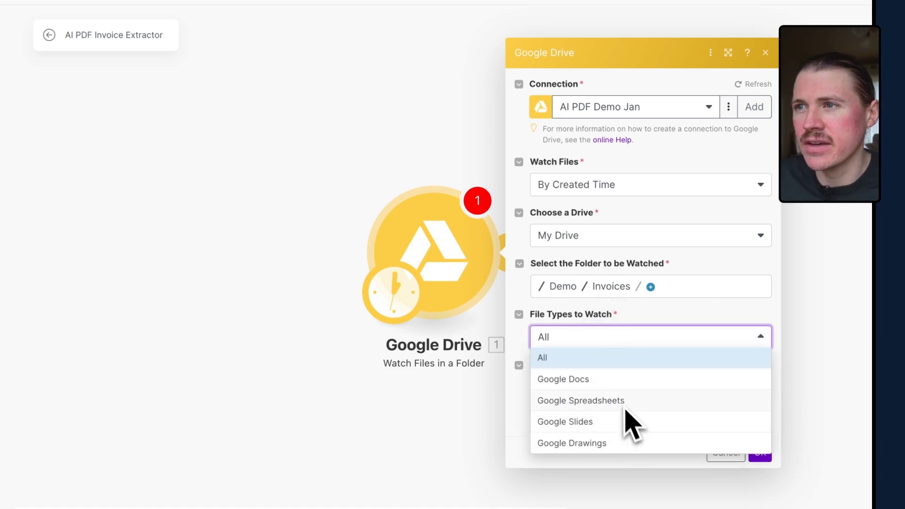
click(567, 367)
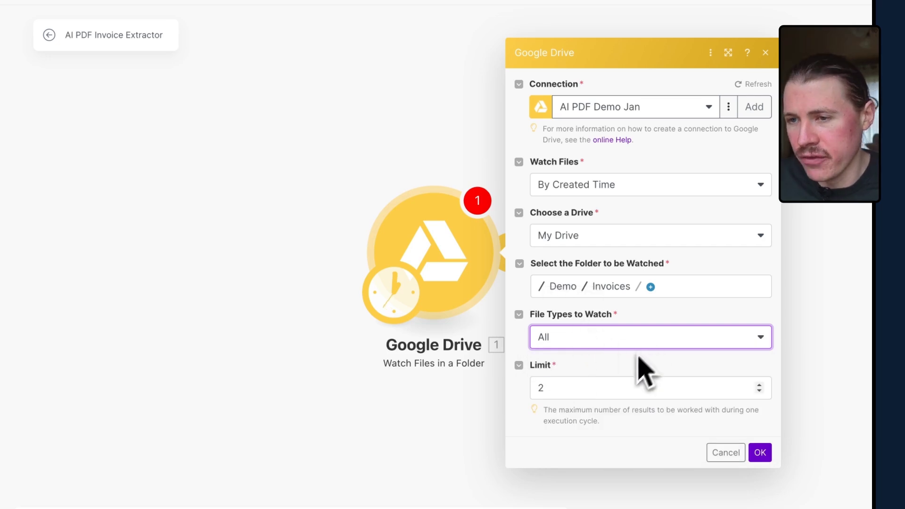
click(615, 388)
key(BackSpace)
text(10)
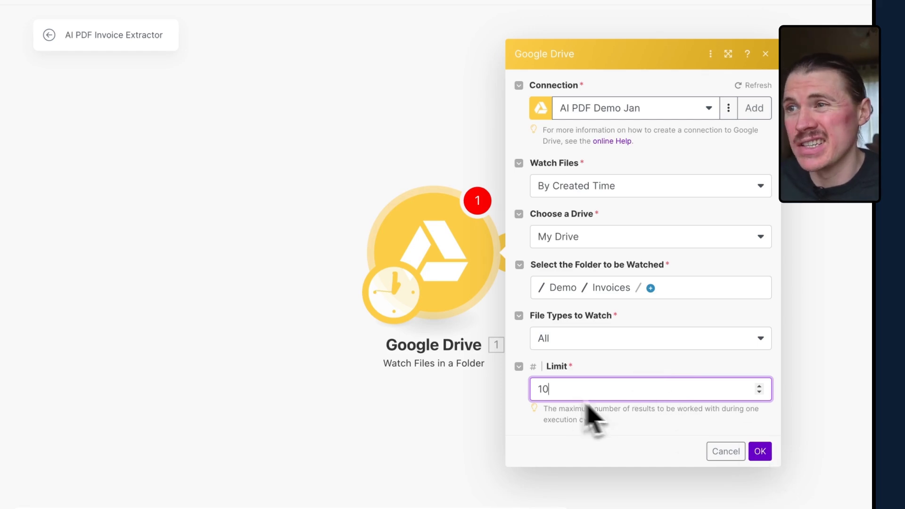
Step: Confirm the trigger settings with the starting point "From now on" and save the scenario
click(760, 451)
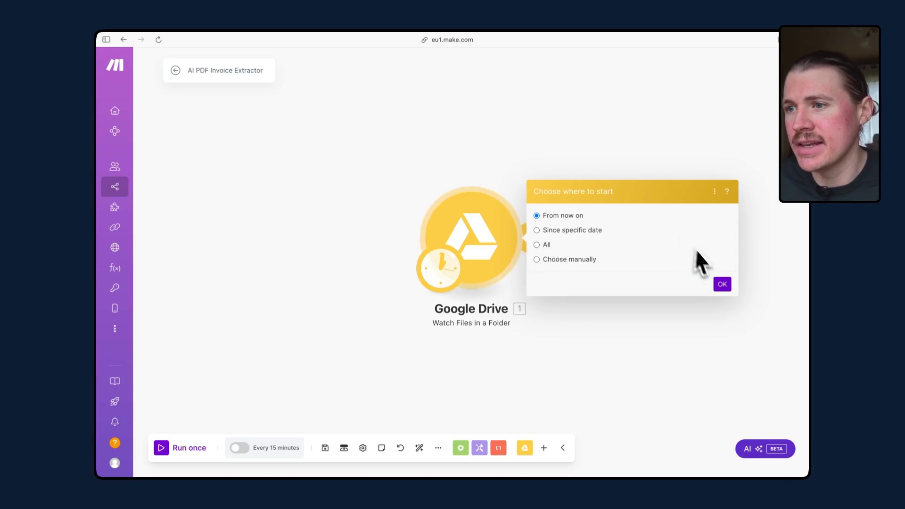
click(722, 284)
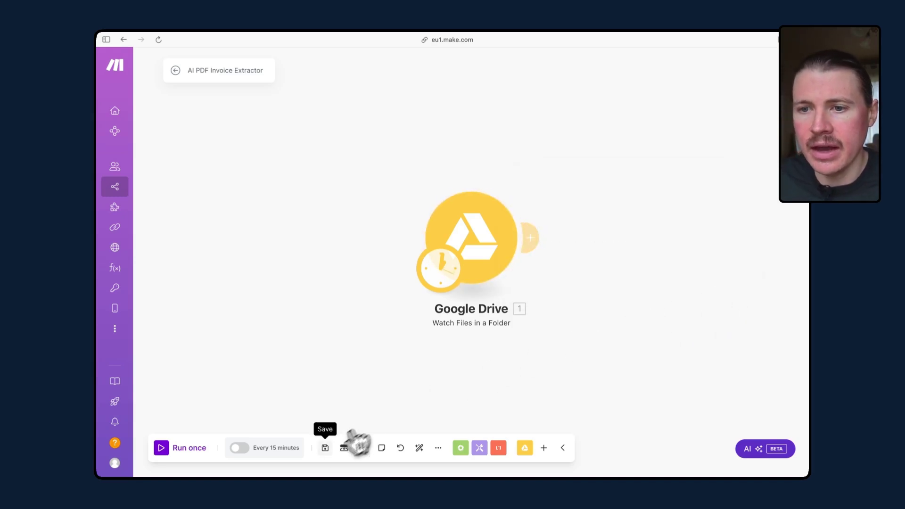
click(325, 448)
Step: Switch to the Invoices folder in Google Drive and upload sample-invoice.pdf from the local Demo folder after previewing it
right_click(468, 253)
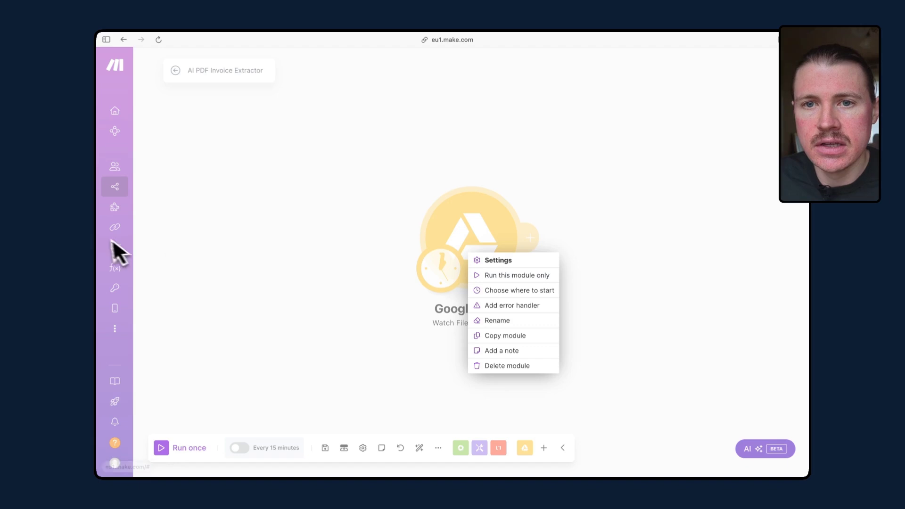
mouse_move(105, 246)
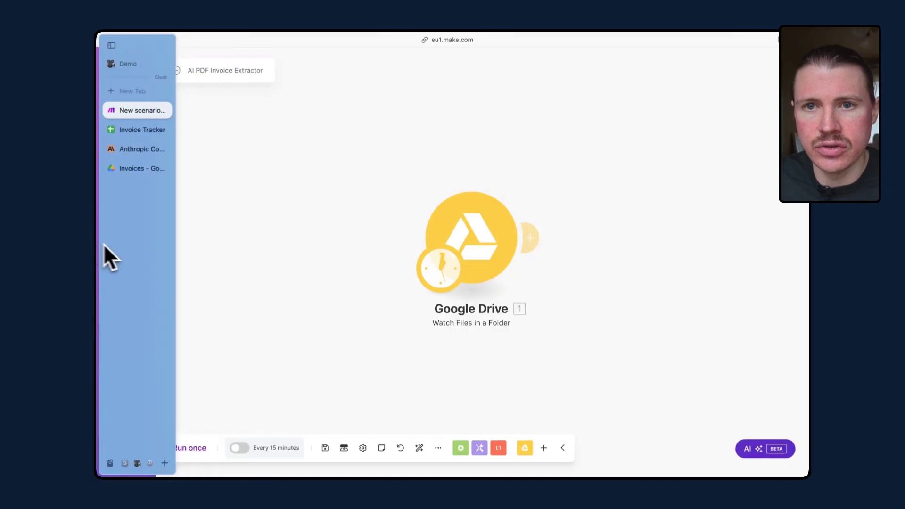
click(148, 162)
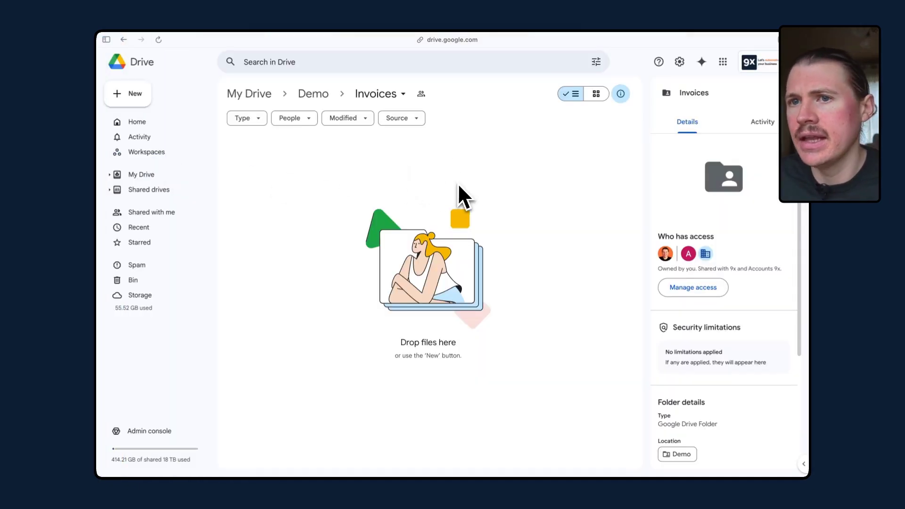
click(141, 98)
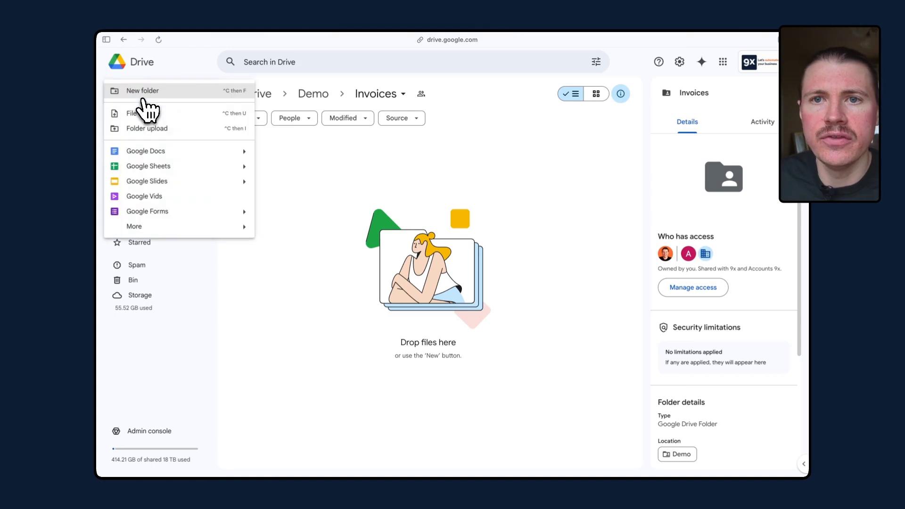
click(159, 111)
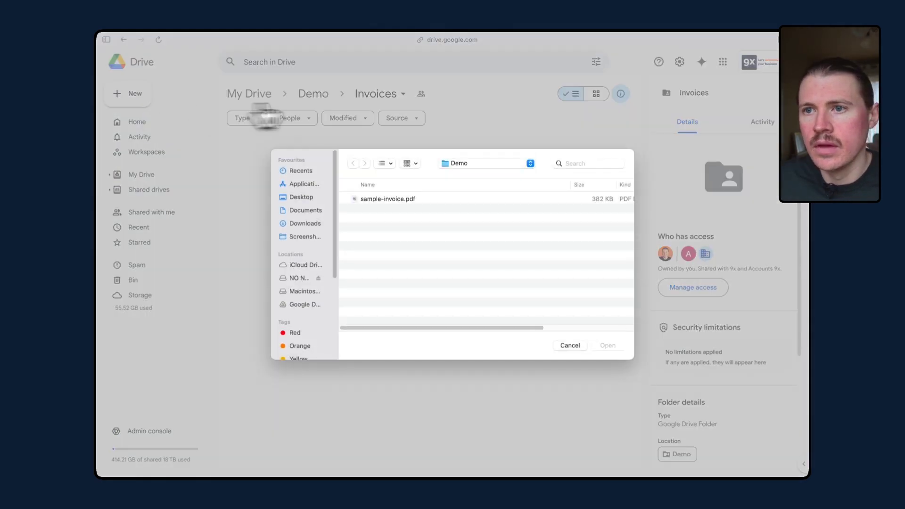
click(392, 202)
key(space)
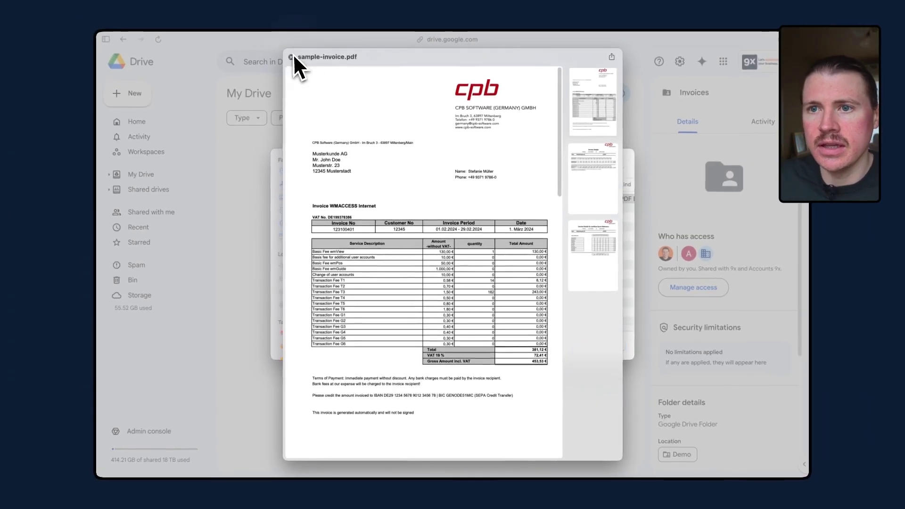
click(291, 56)
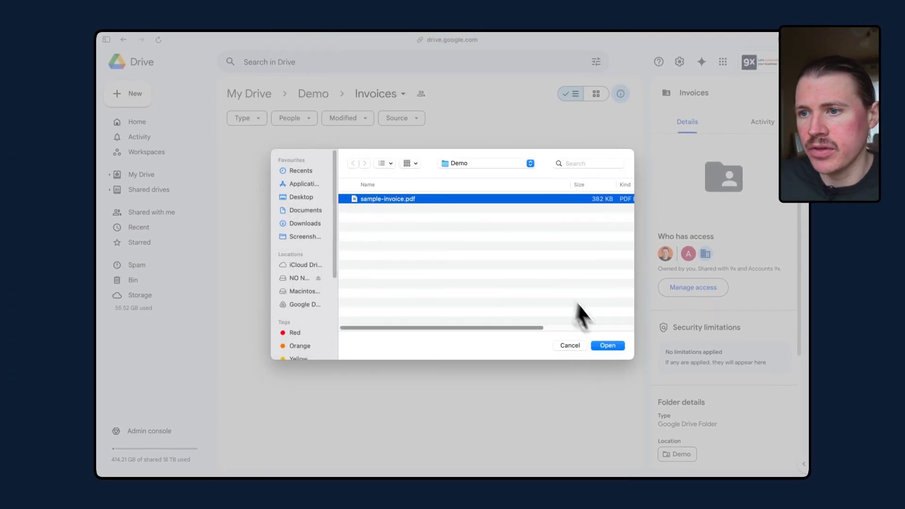
click(606, 345)
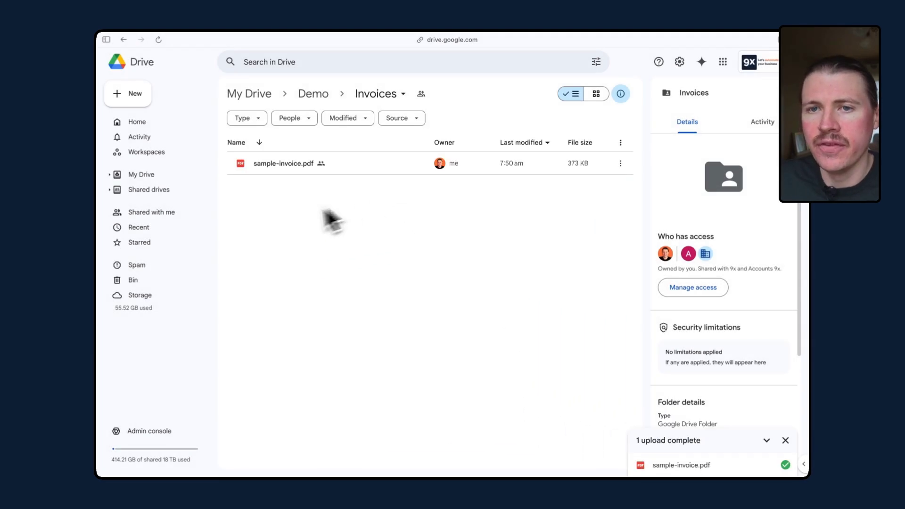
Step: Return to the Make scenario and run only the Watch Files in a Folder module
mouse_move(101, 270)
click(126, 113)
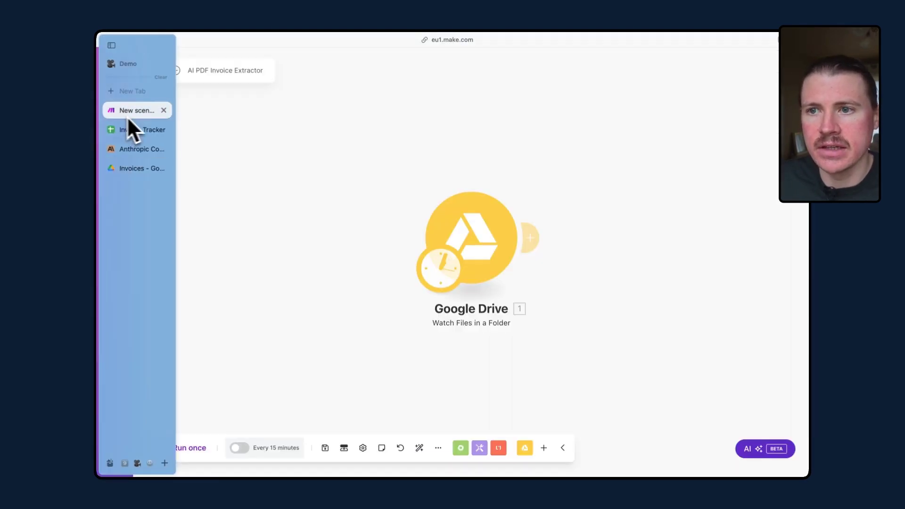
right_click(466, 245)
click(509, 267)
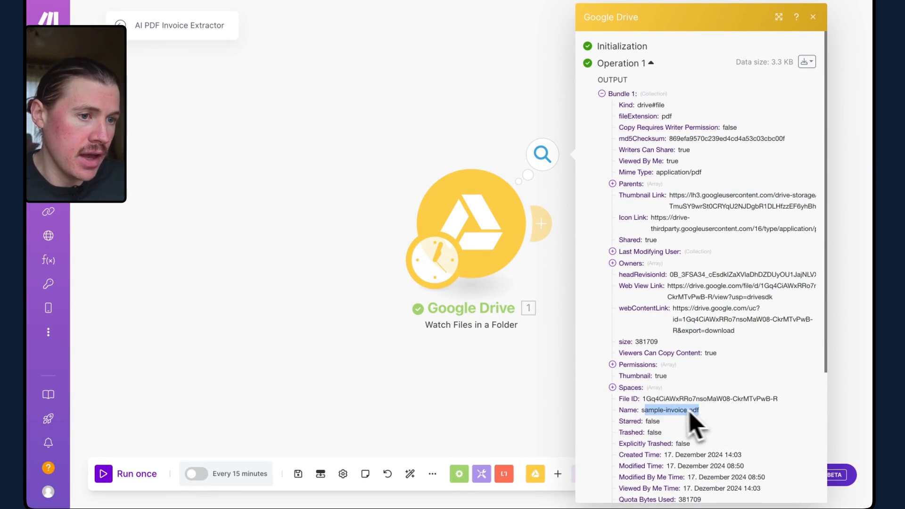
Step: Examine the module's output bundle, including the file ID, name and web view link, and close it
drag(642, 398, 678, 399)
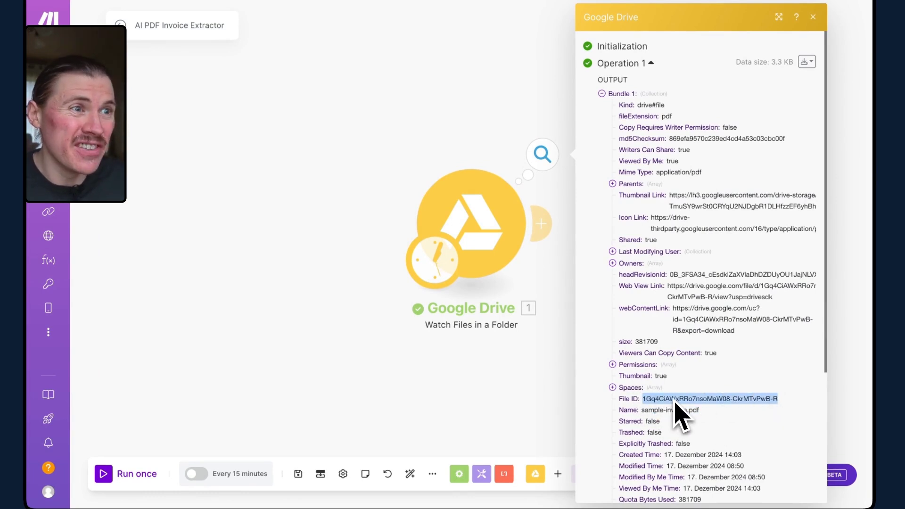
scroll(688, 333, down, 4)
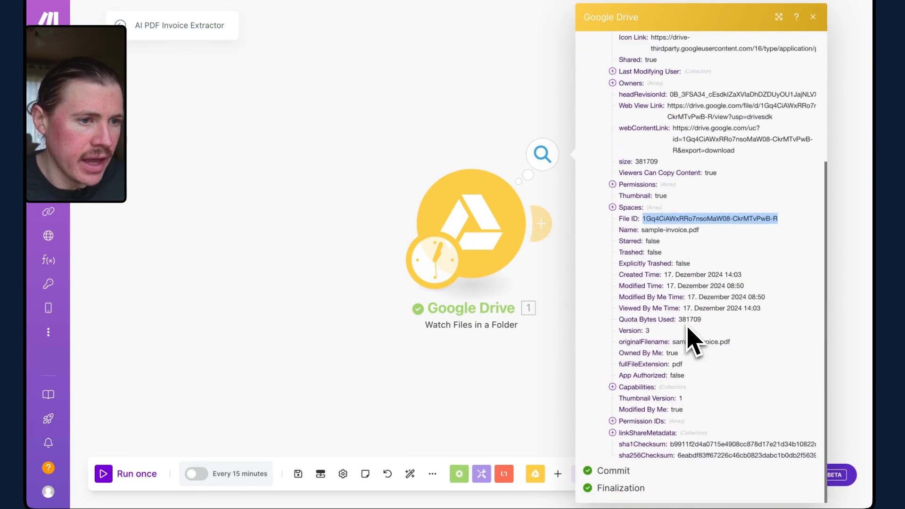
scroll(686, 381, up, 4)
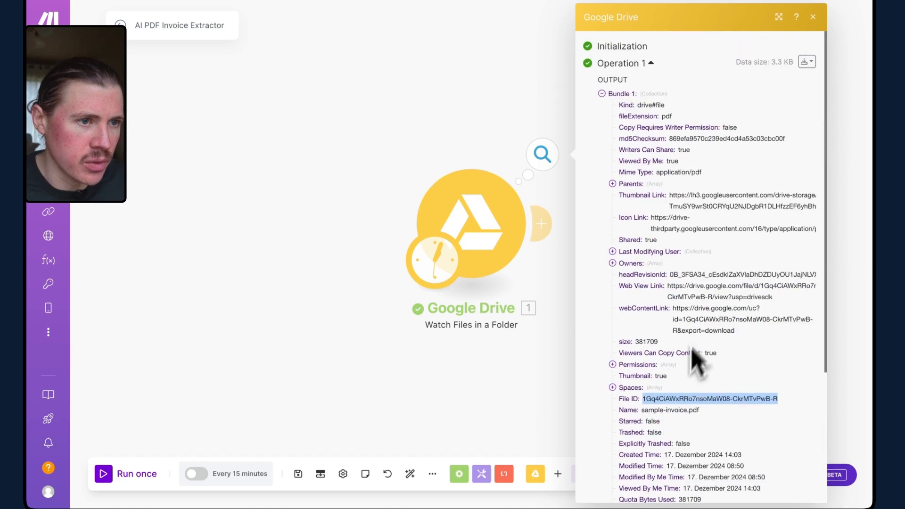
drag(668, 286, 744, 286)
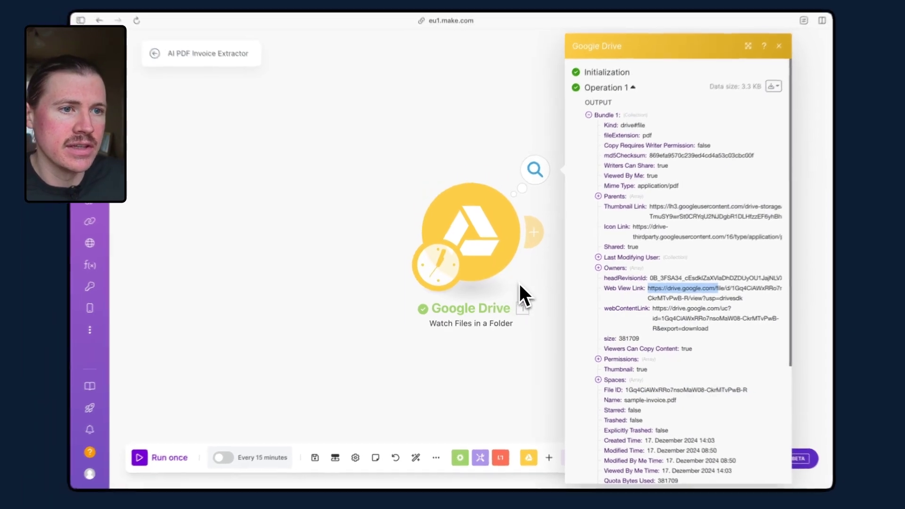
click(525, 283)
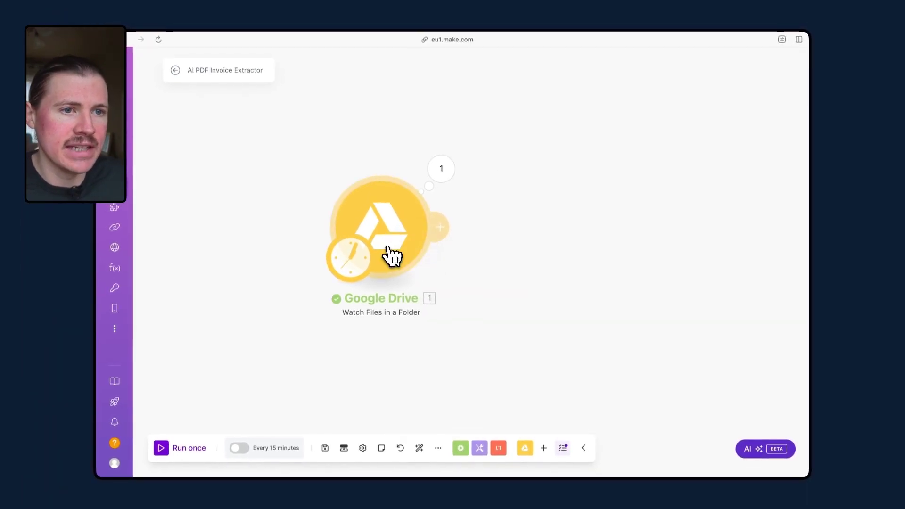
Step: Add a Google Drive Download a File module after the trigger and map its File ID to the trigger's File ID
click(438, 227)
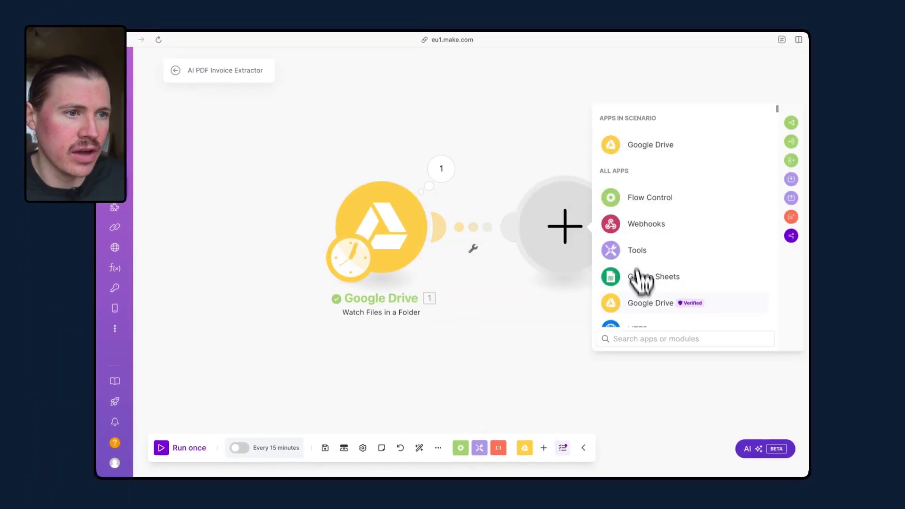
click(643, 304)
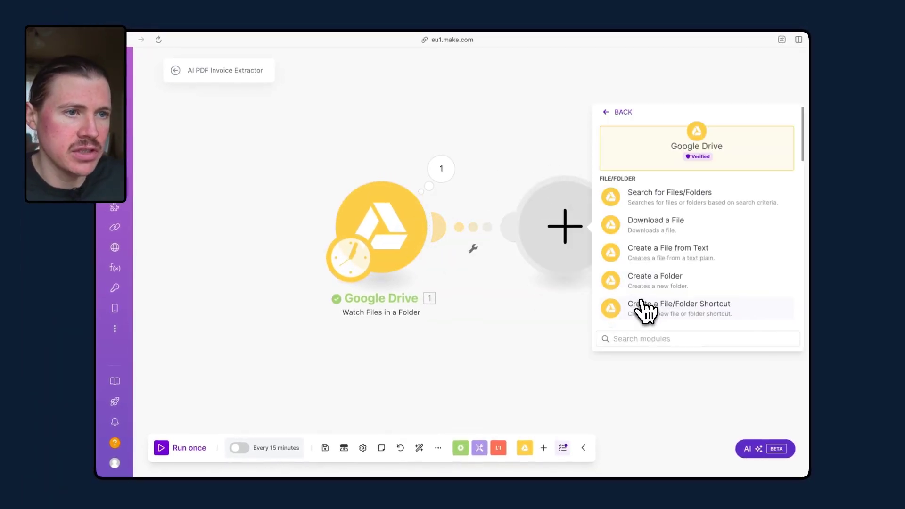
click(662, 224)
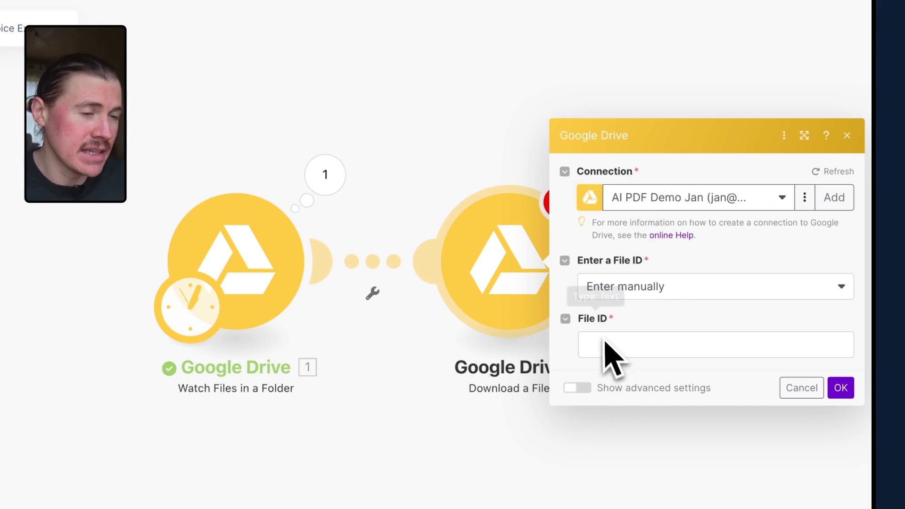
click(628, 341)
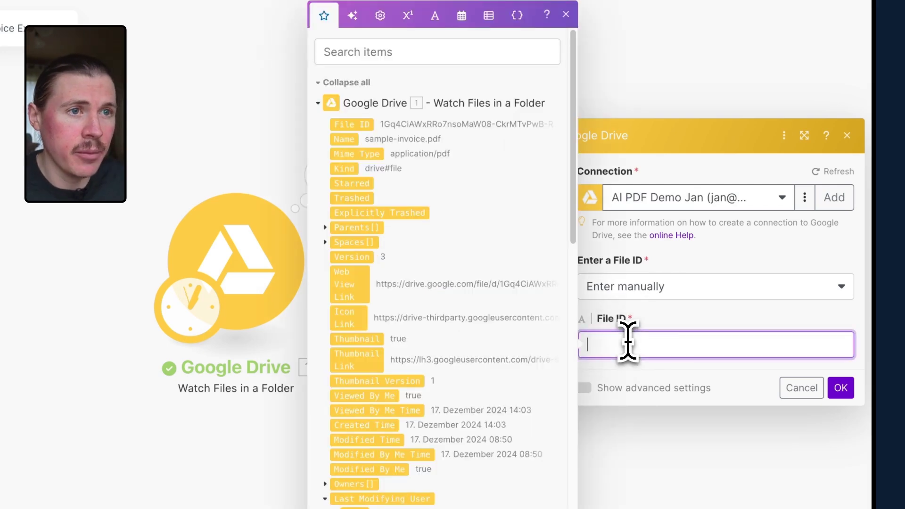
click(364, 124)
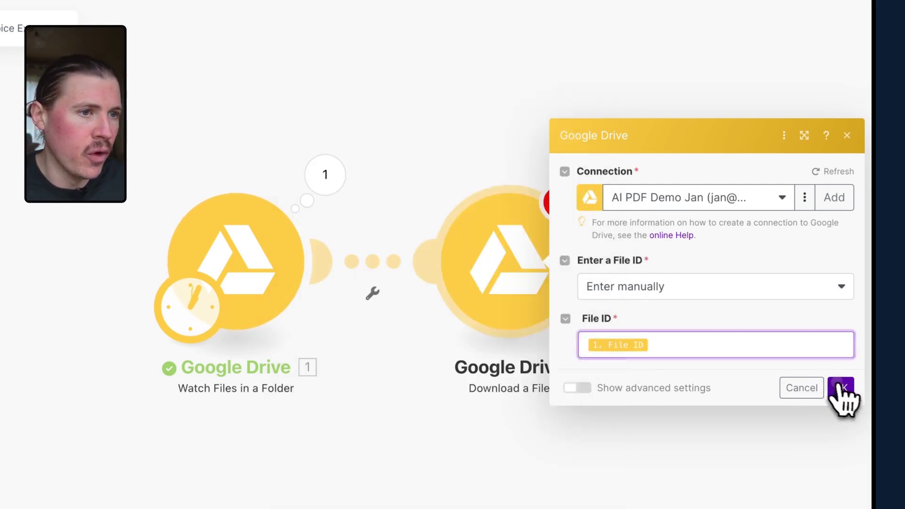
click(840, 388)
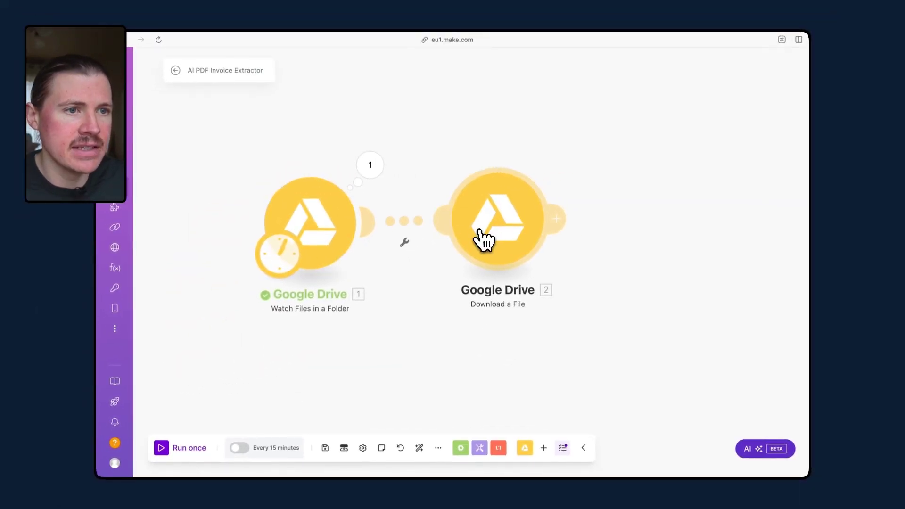
Step: Add an Anthropic Claude Create a Prompt module after the Download a File module
click(555, 217)
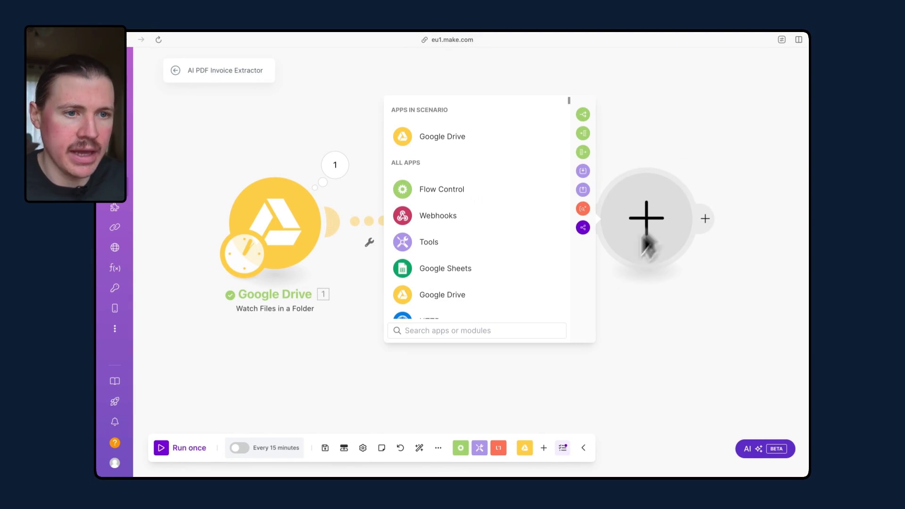
text(Anthropic)
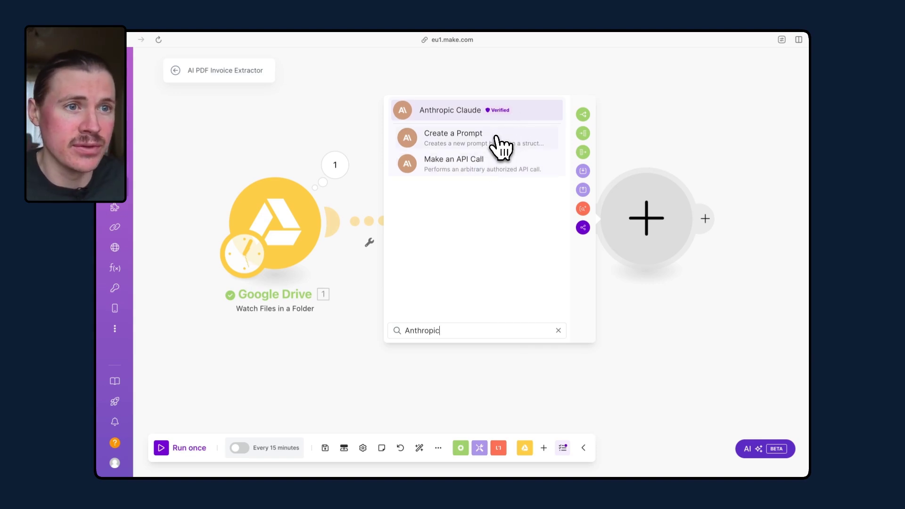
click(476, 143)
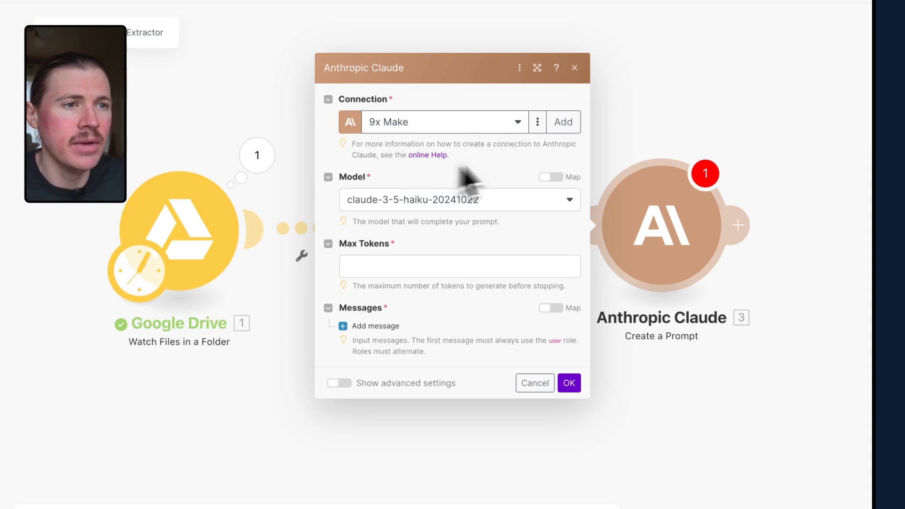
Step: Start a new connection for the Anthropic Claude module and name it AI PDF Demo Key
click(564, 128)
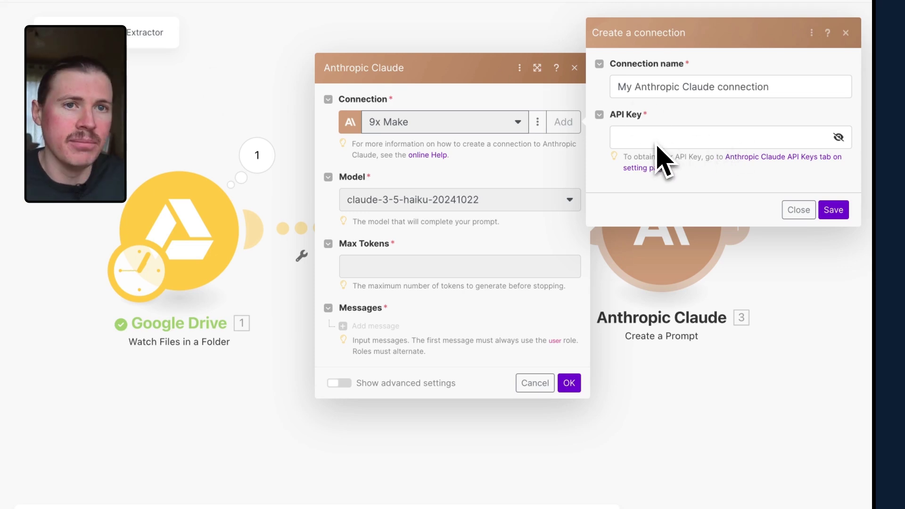
triple_click(652, 91)
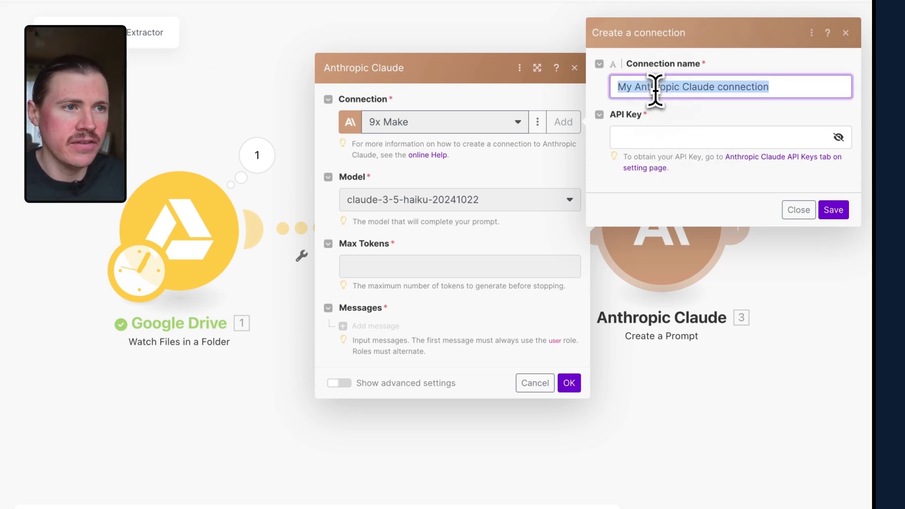
text(AI)
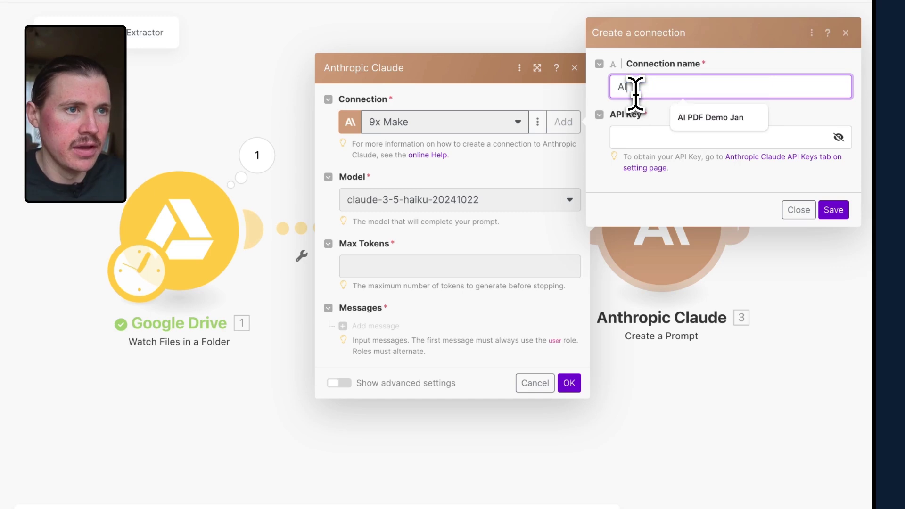
text( PDF Demo )
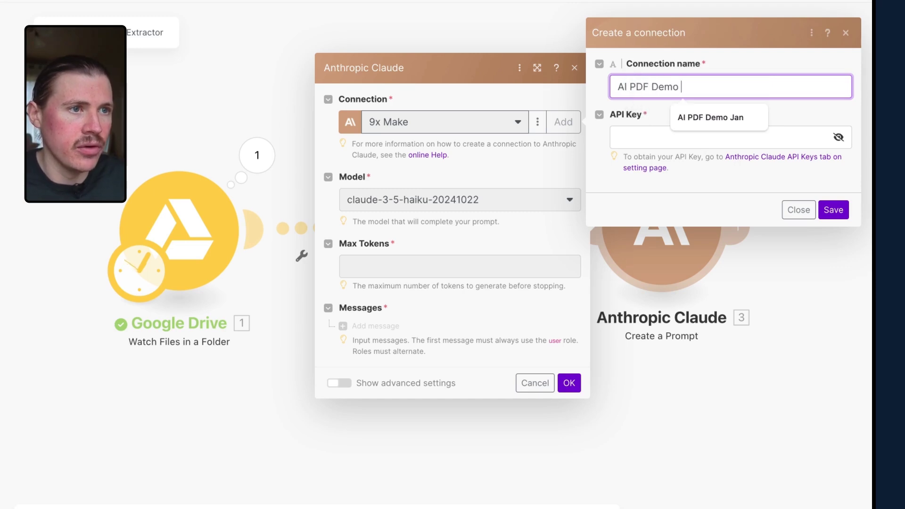
text(Key)
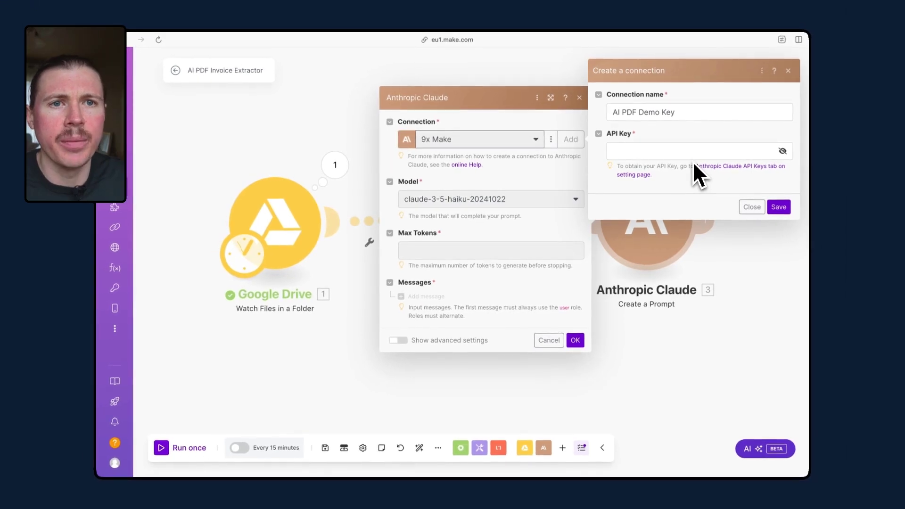
Step: Switch to the Anthropic Console and open its API keys page
mouse_move(101, 165)
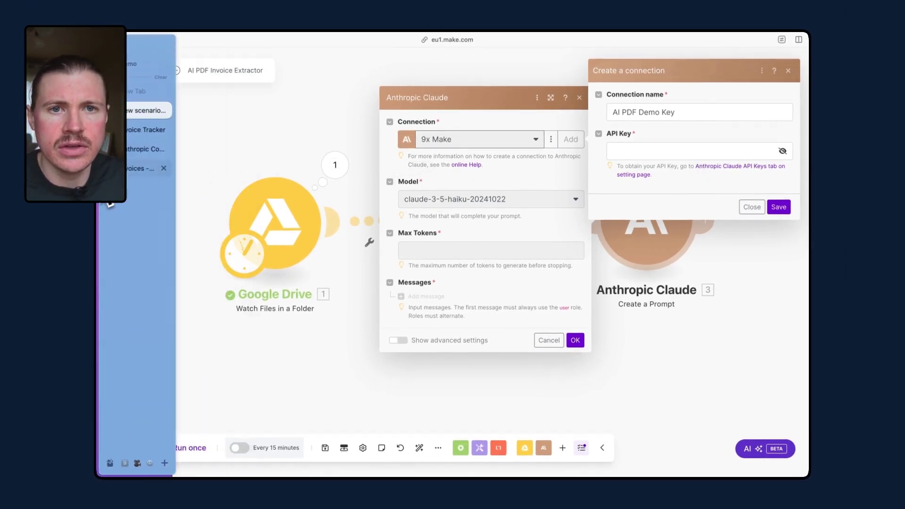
click(150, 163)
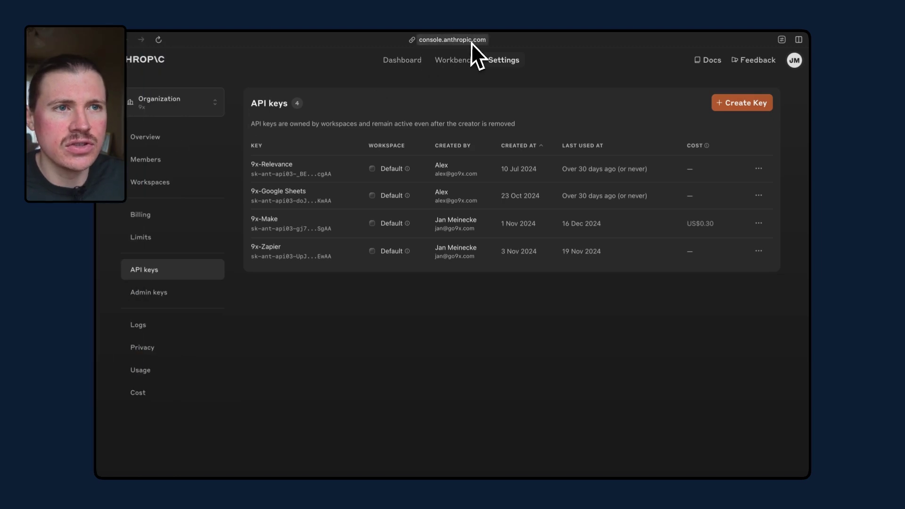
click(488, 41)
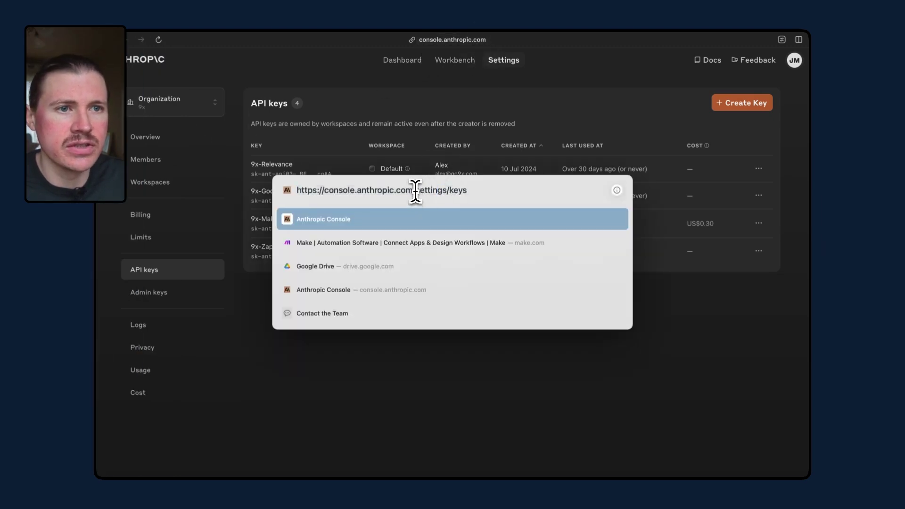
drag(414, 191, 529, 191)
key(Escape)
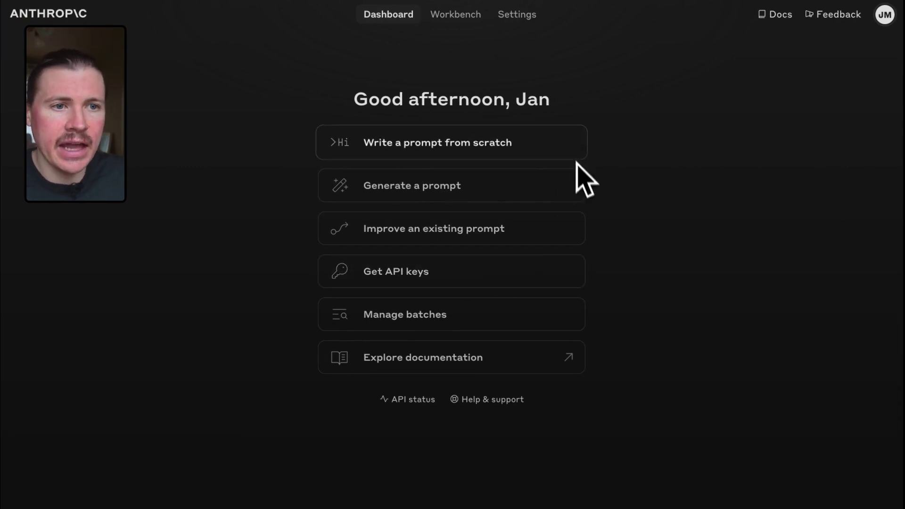
click(385, 276)
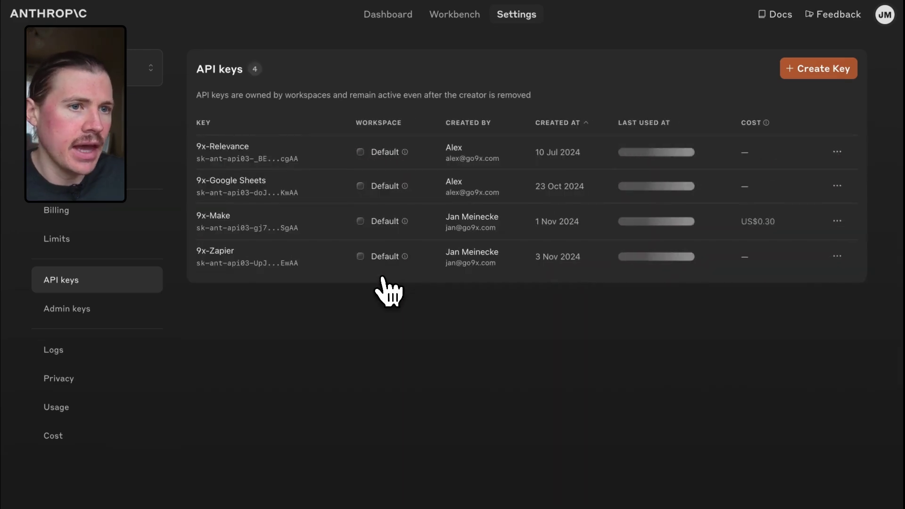
Step: Create an API key named demo-pdf-analysis in the Default workspace and copy the key
click(805, 71)
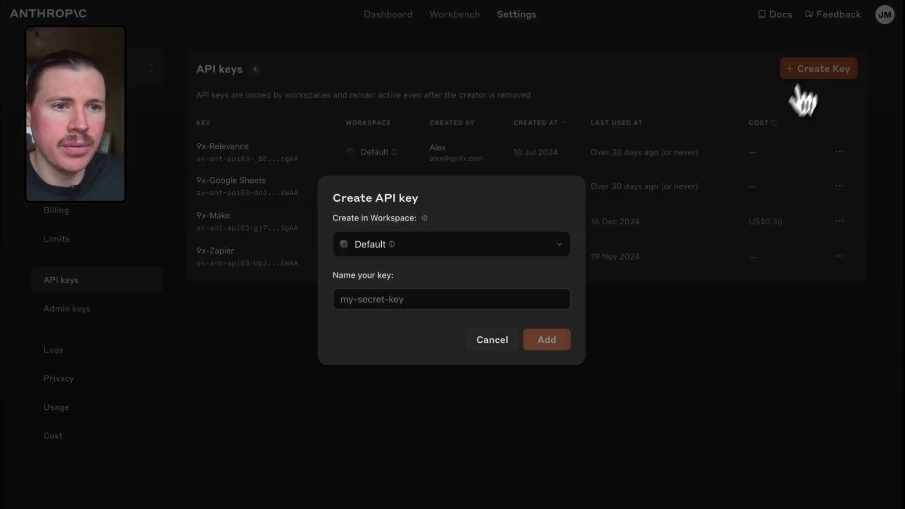
click(373, 294)
text(demo-pdf-analysis)
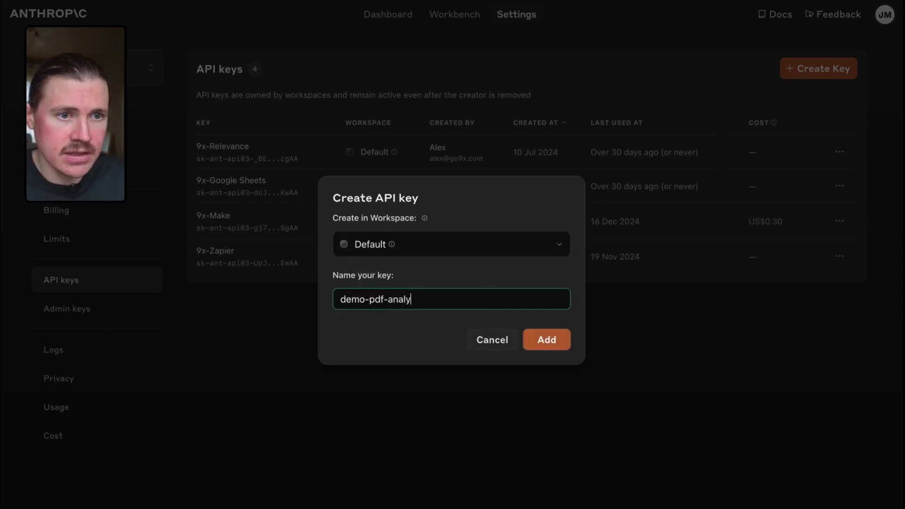
click(356, 243)
click(353, 246)
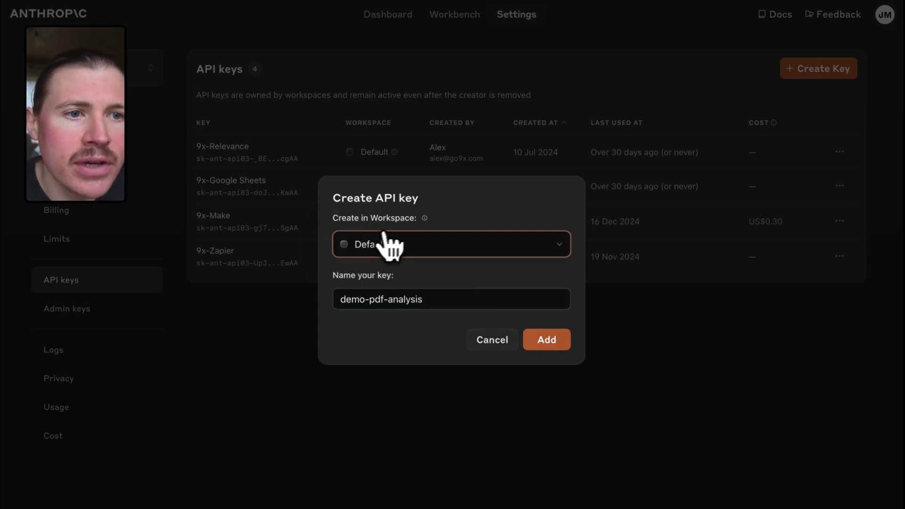
click(360, 246)
click(347, 277)
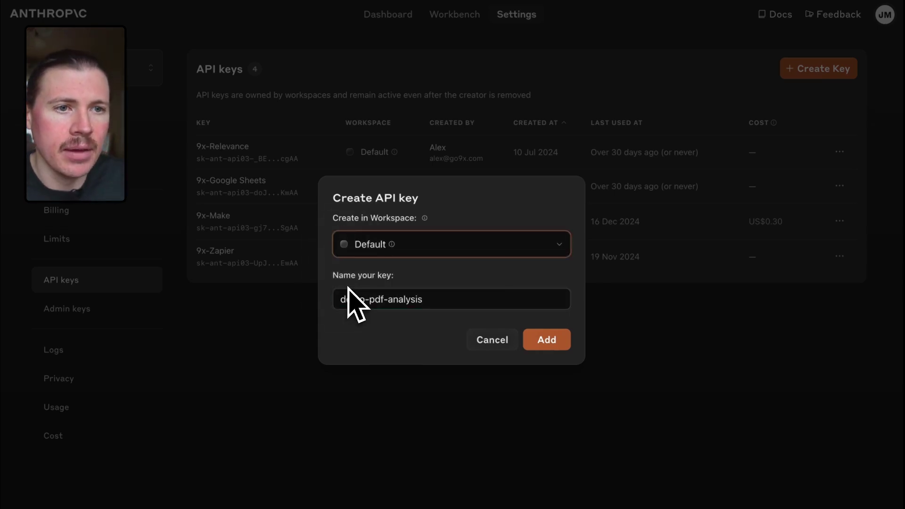
click(554, 345)
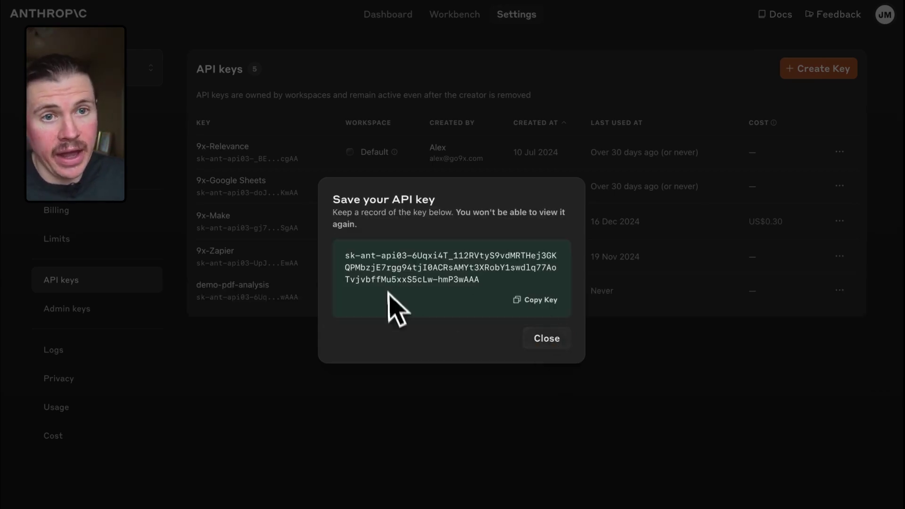
click(536, 301)
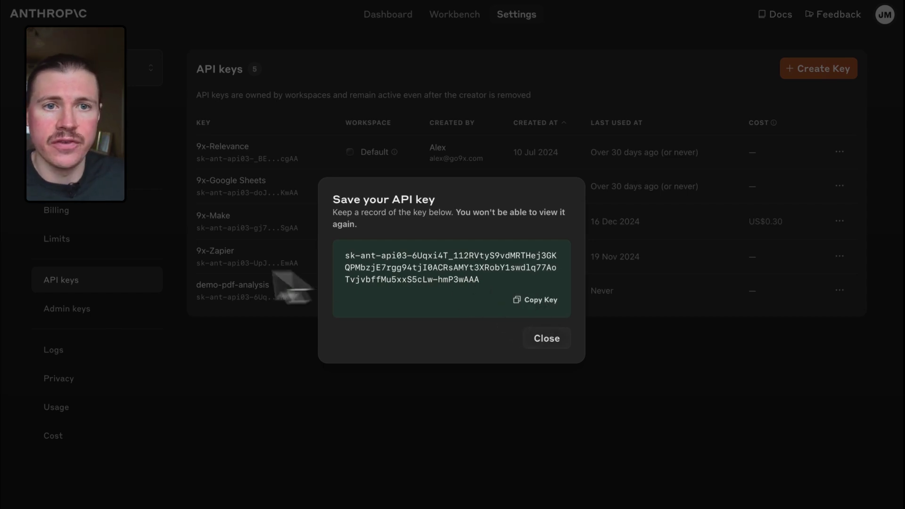
Step: Return to the Make scenario, paste the API key into the AI PDF Demo Key connection, reveal it to check, and save the connection
mouse_move(5, 243)
click(19, 77)
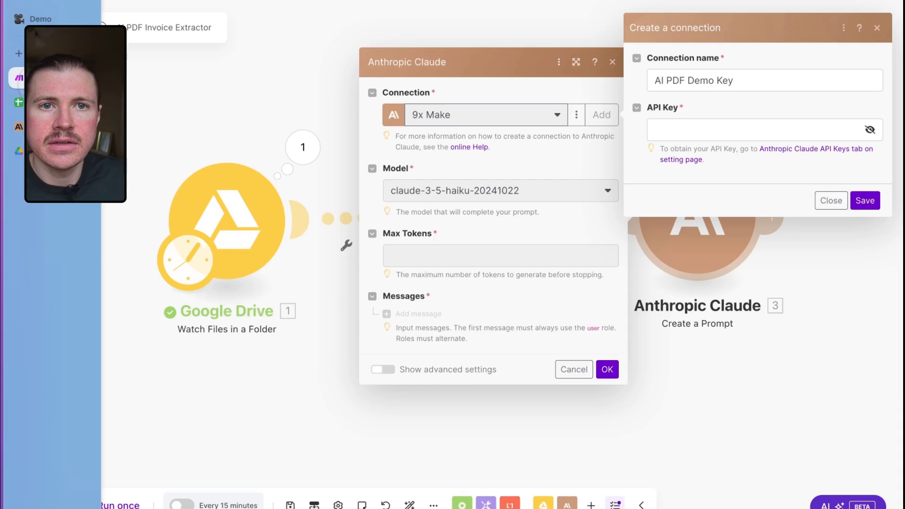
click(665, 119)
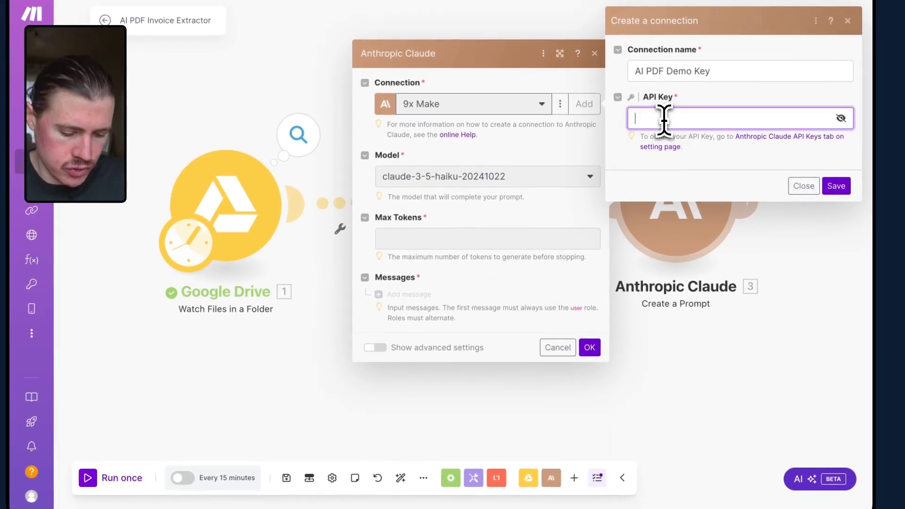
click(840, 118)
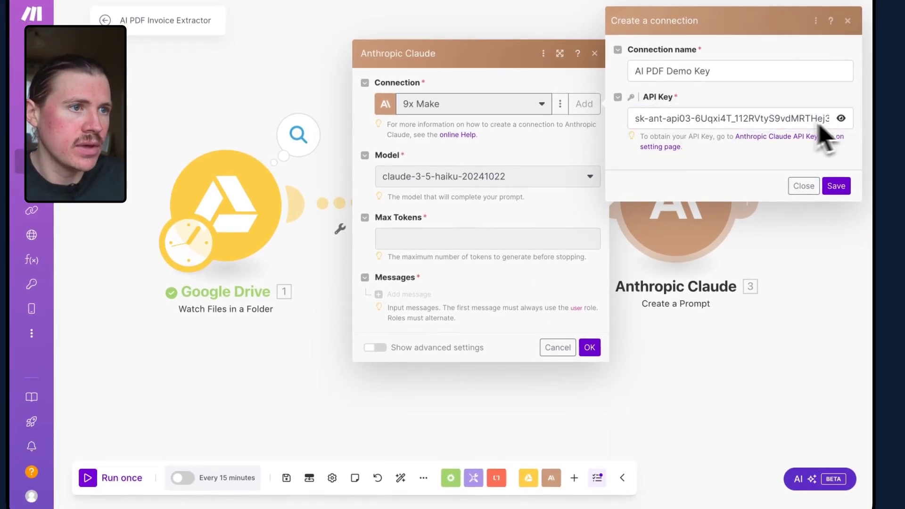
click(837, 185)
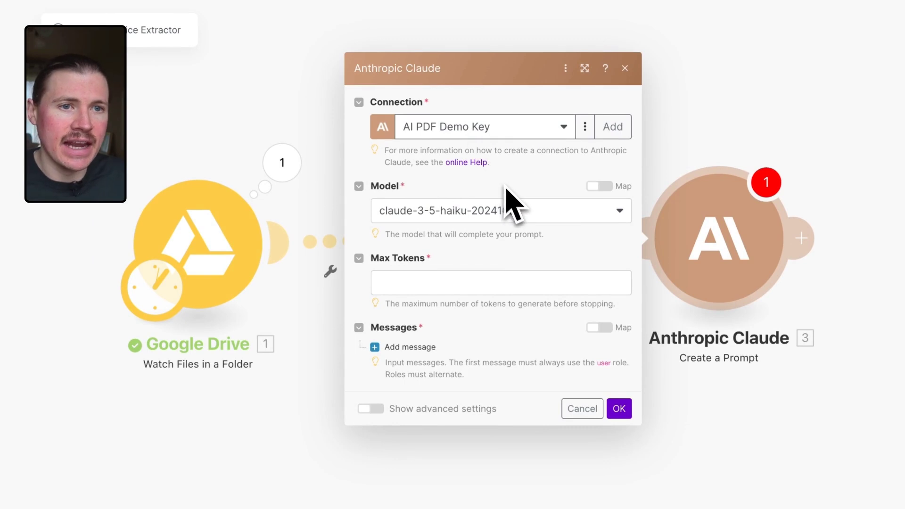
Step: Set the Claude module's model to claude-3-5-sonnet-20241022 and its maximum tokens to 8000
click(506, 211)
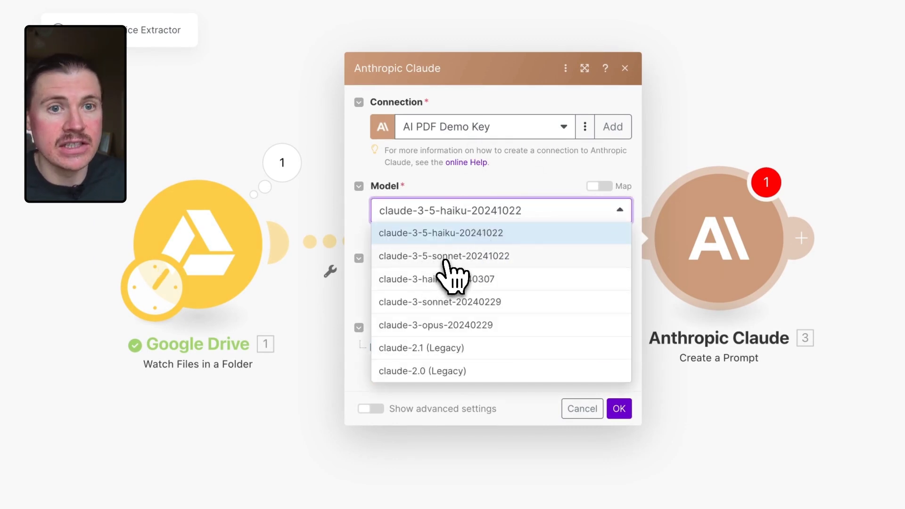
click(445, 257)
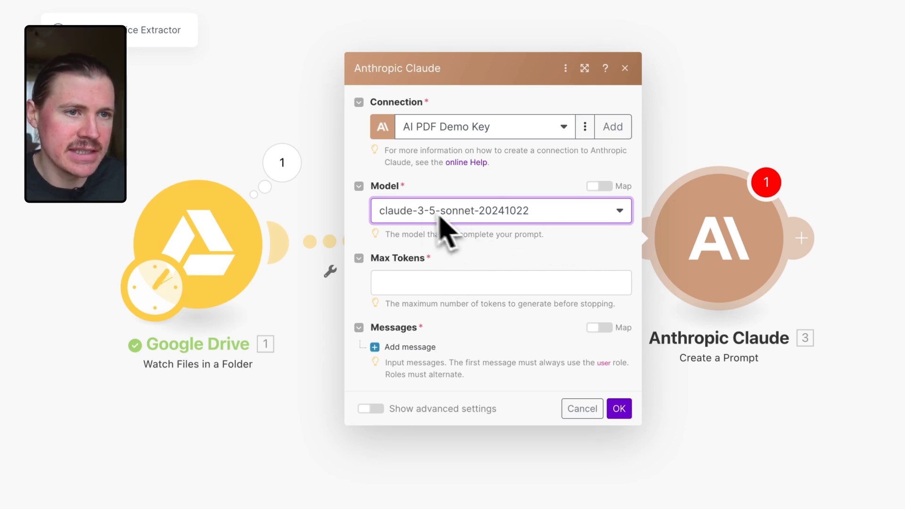
click(449, 278)
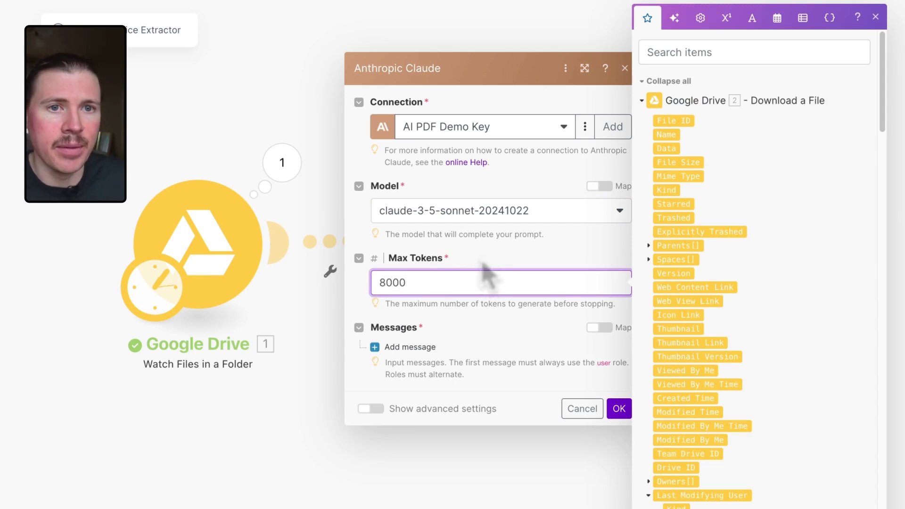
click(481, 330)
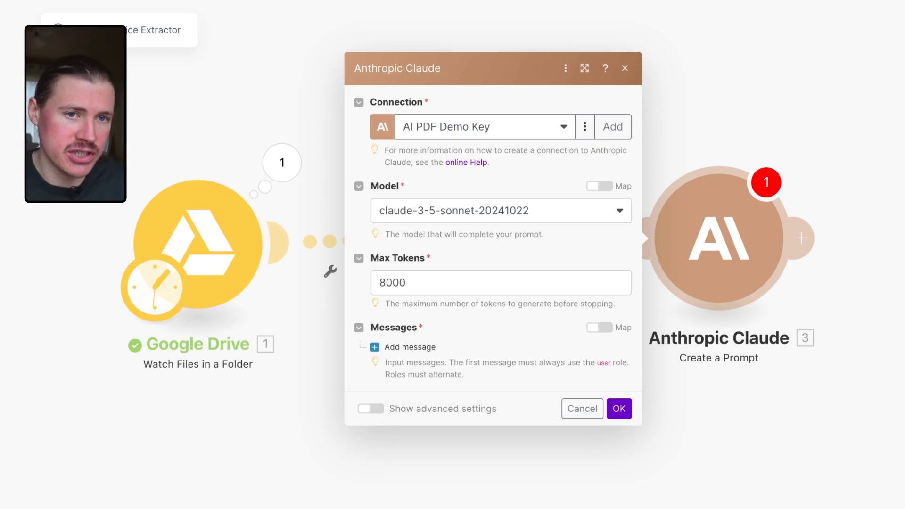
Step: Add a message to the Claude prompt with the User role
click(413, 347)
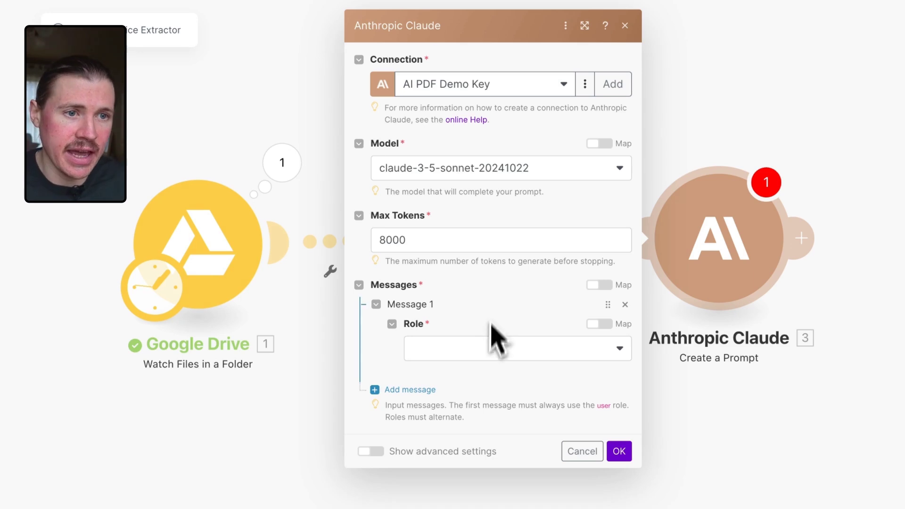
click(494, 356)
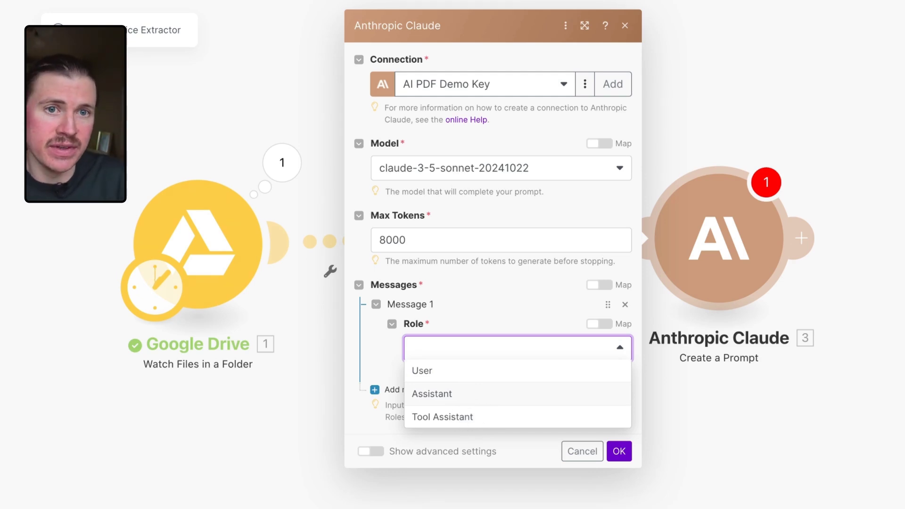
click(444, 376)
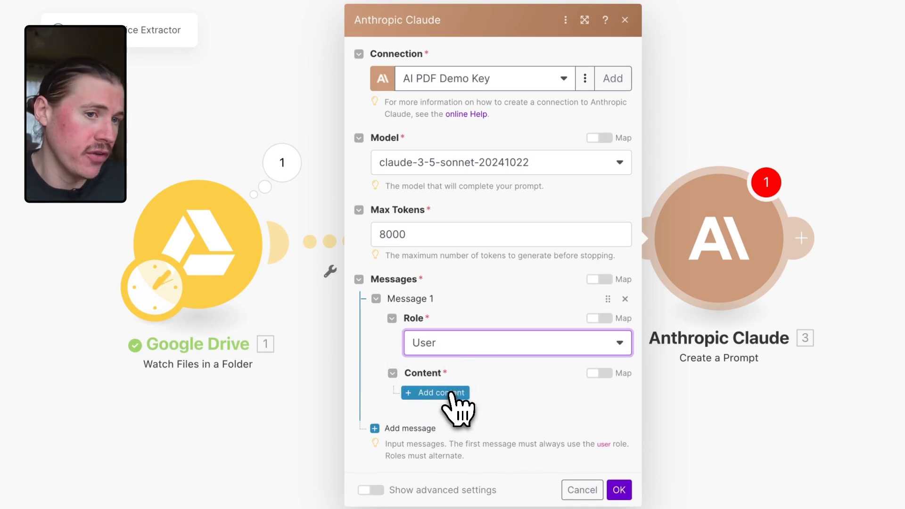
Step: Add a PDF document content item to the user message, with Google Drive - Download a File as its file source
click(450, 394)
scroll(476, 335, down, 1)
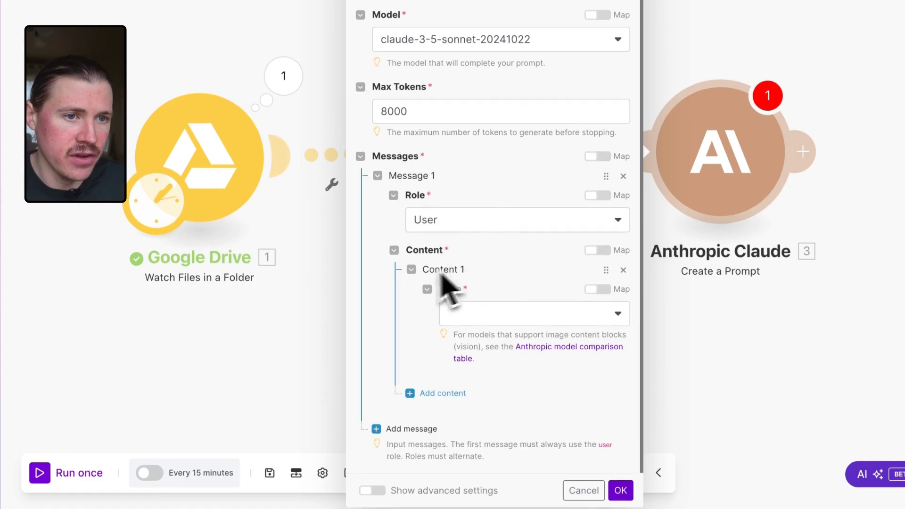
click(488, 311)
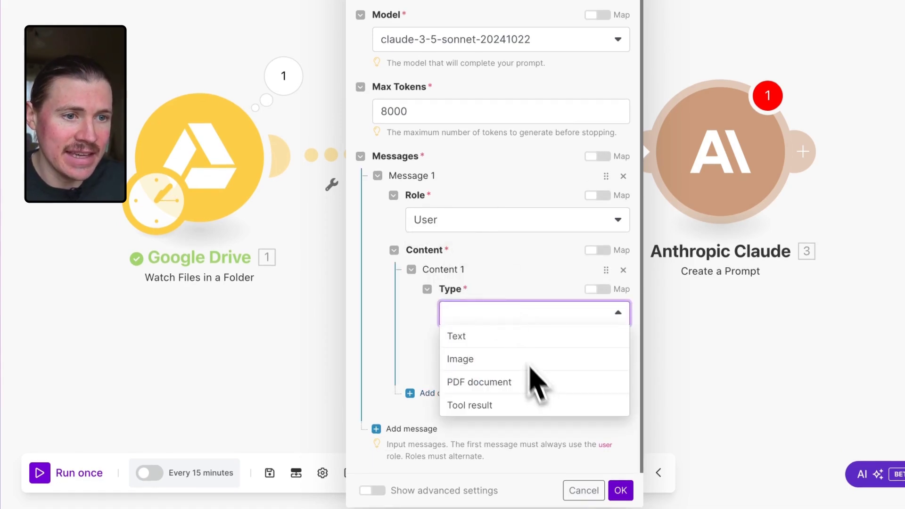
click(270, 364)
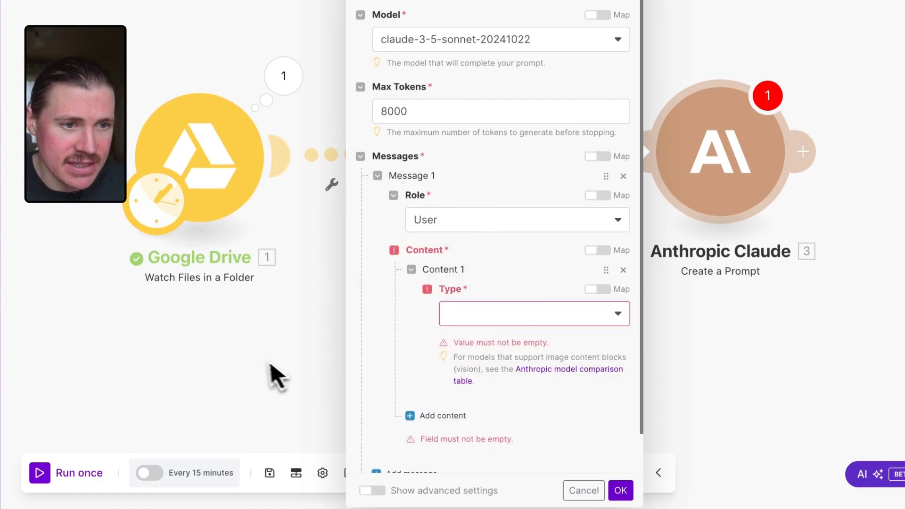
click(499, 313)
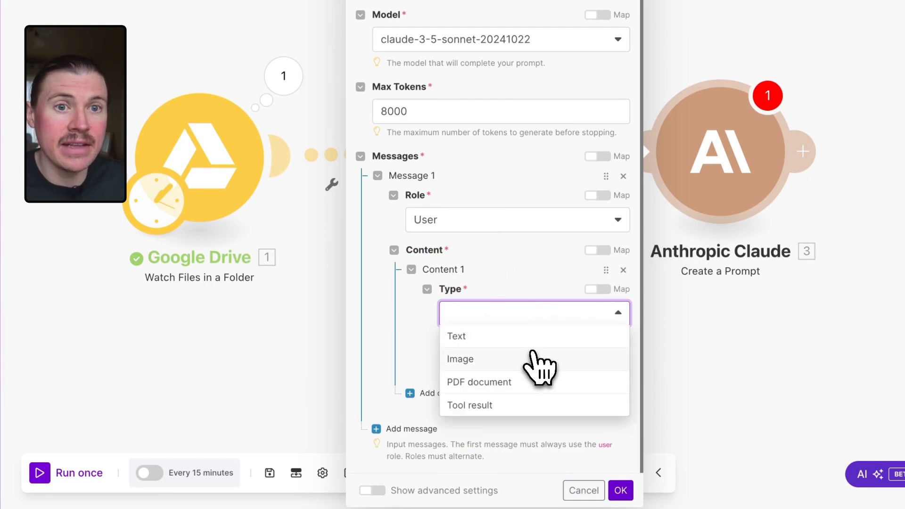
click(518, 386)
scroll(523, 339, down, 3)
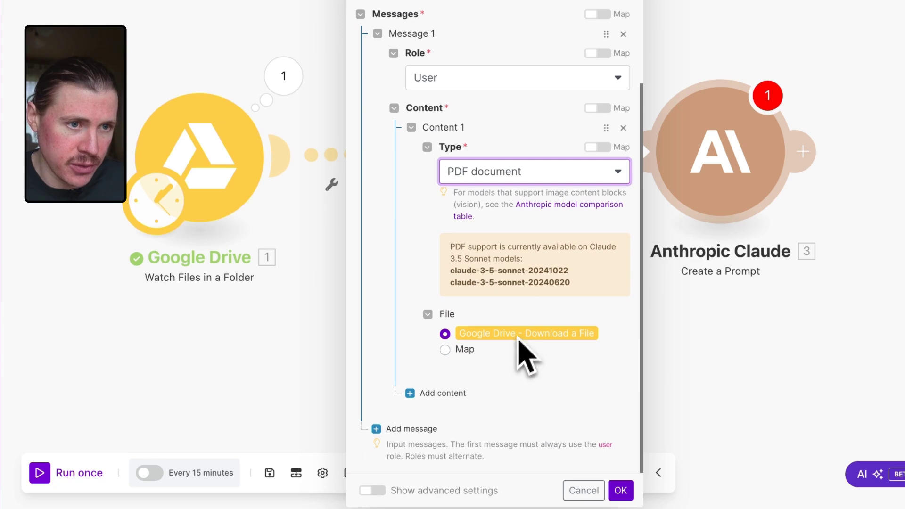
drag(585, 299, 459, 271)
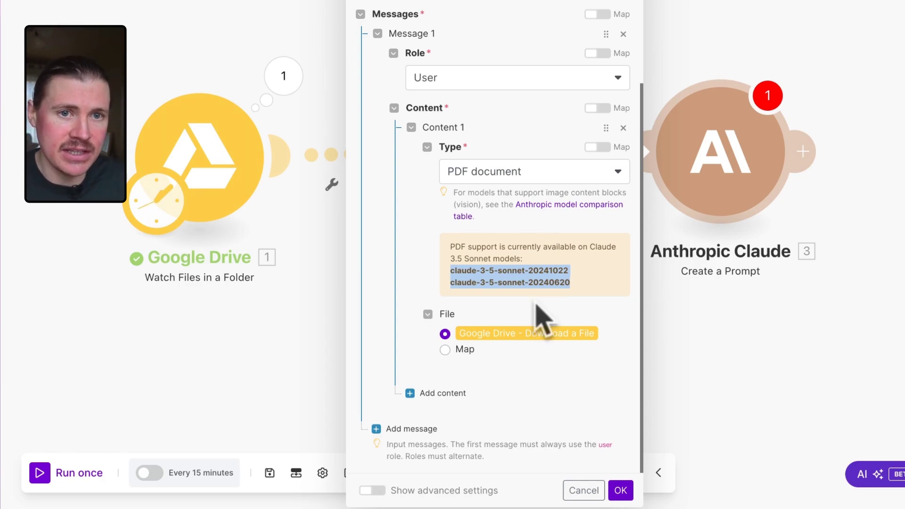
Step: Add a second content item of type Text to the same user message
click(433, 396)
scroll(494, 330, down, 3)
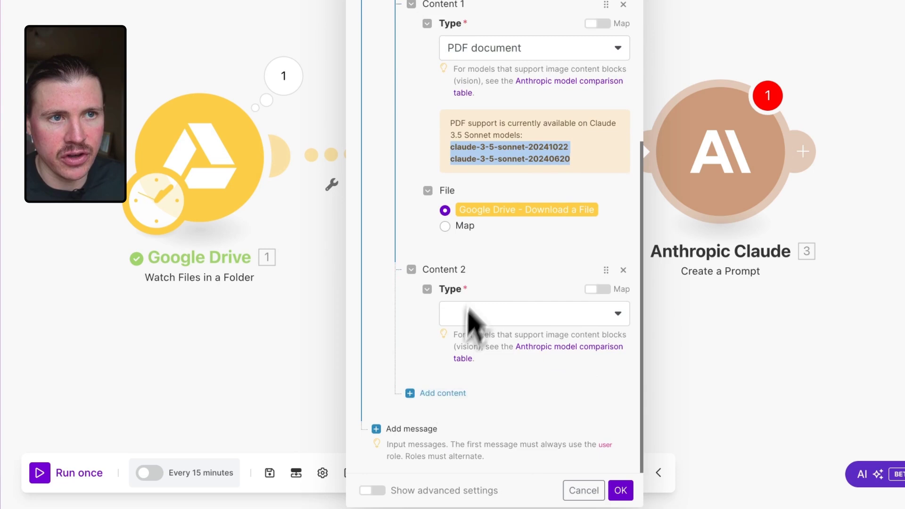
scroll(469, 313, up, 3)
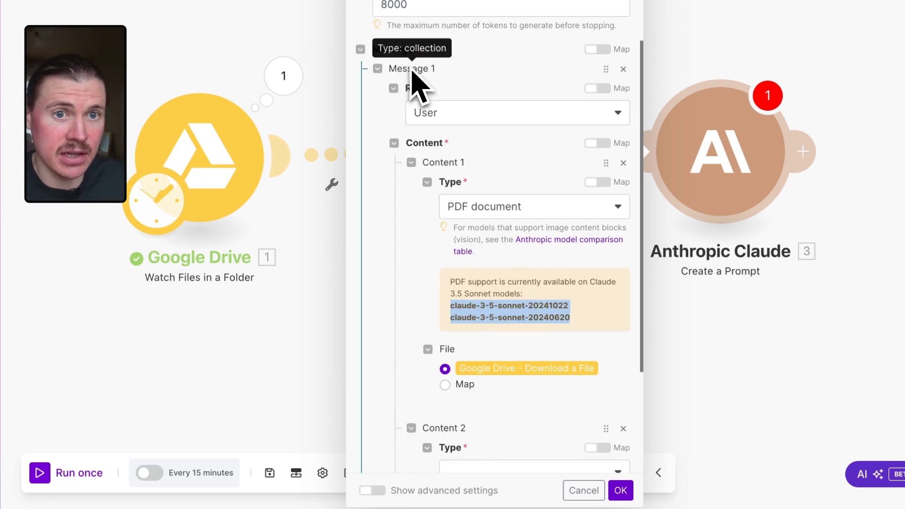
scroll(509, 212, down, 3)
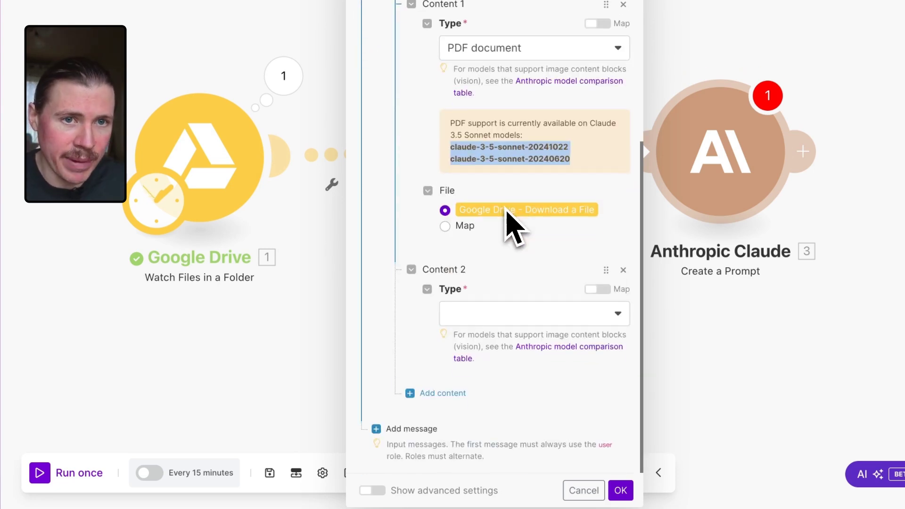
click(515, 314)
click(496, 335)
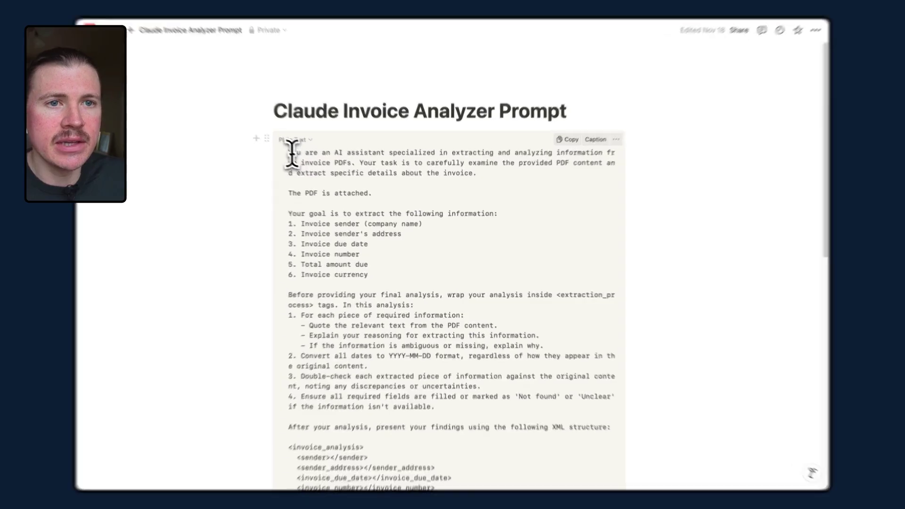
Step: Review the Claude Invoice Analyzer Prompt's opening role description, list of invoice details to extract, and analysis instructions
drag(291, 154, 511, 155)
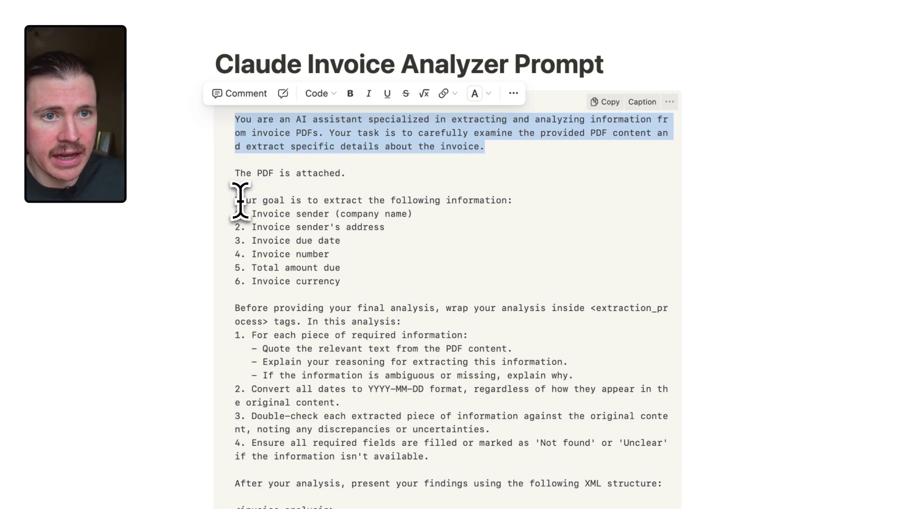
drag(234, 200, 383, 286)
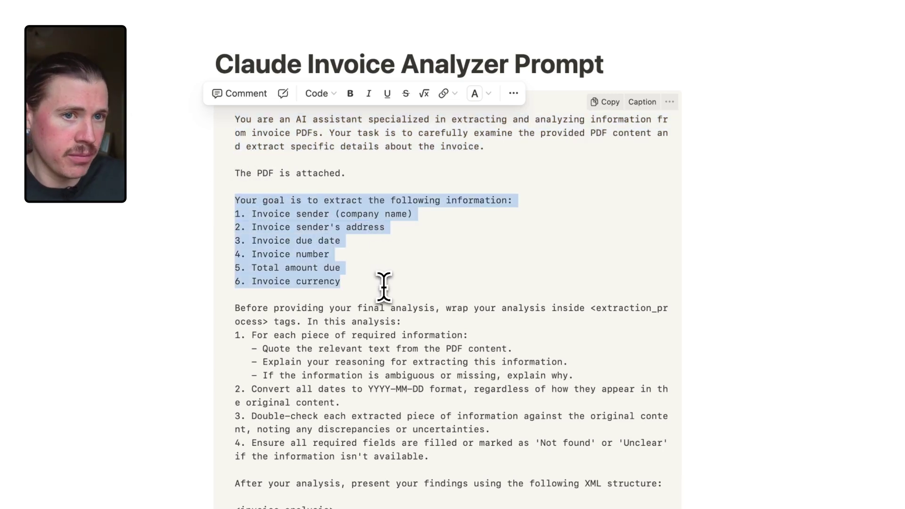
click(385, 286)
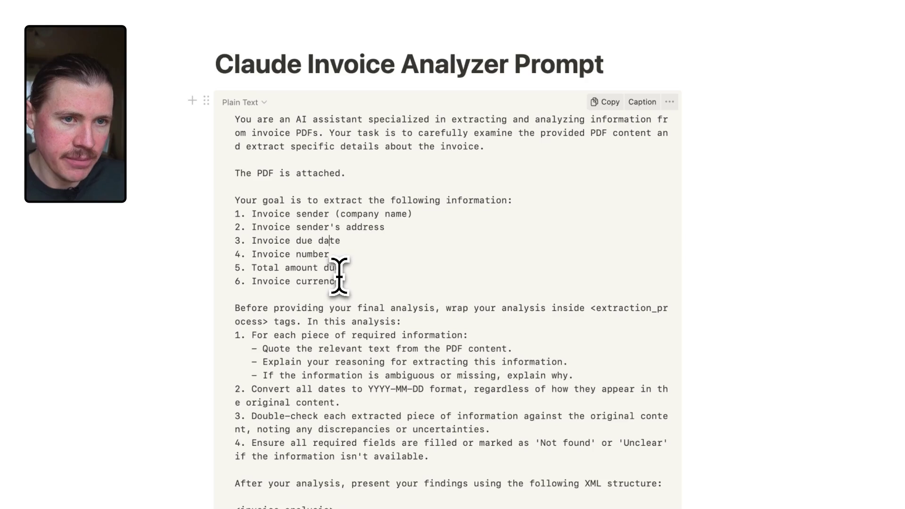
scroll(339, 278, down, 5)
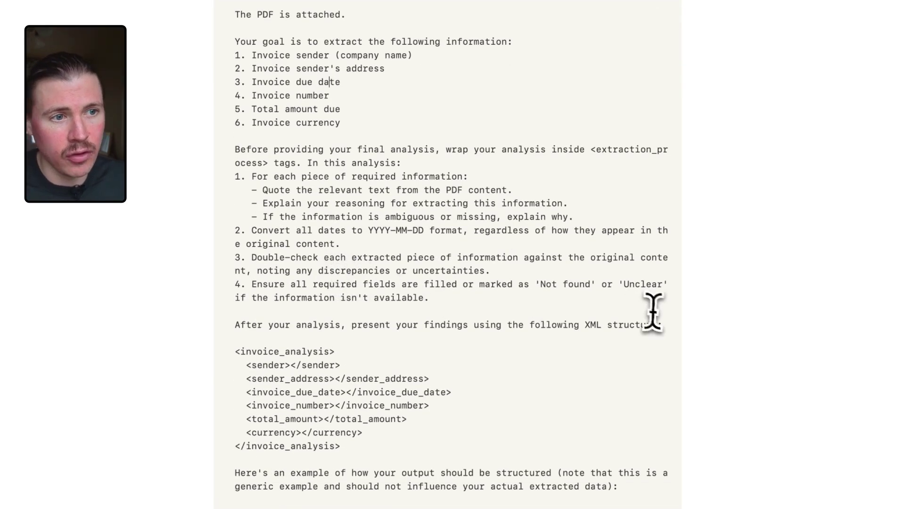
drag(661, 325, 229, 156)
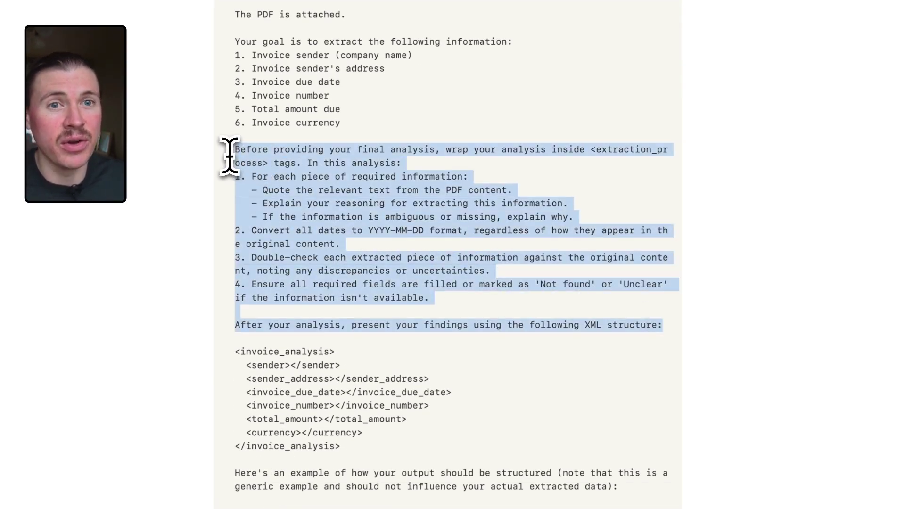
scroll(390, 208, down, 5)
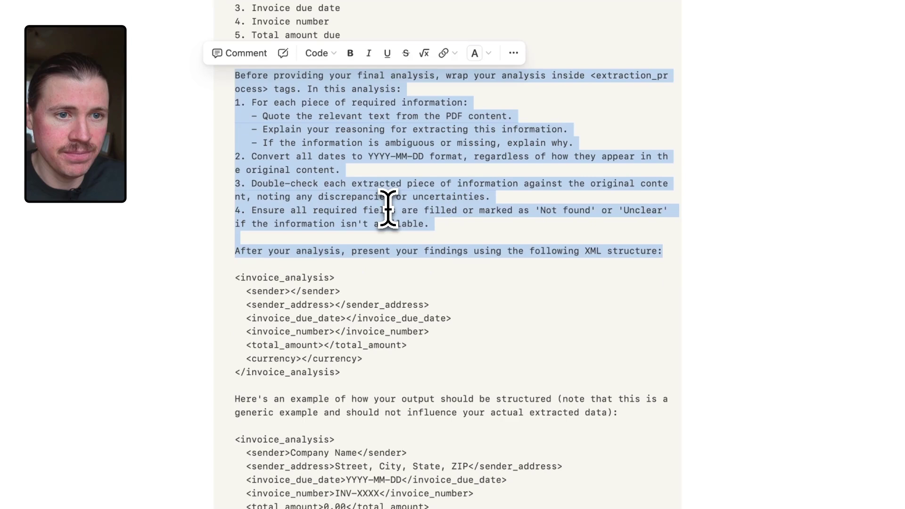
scroll(387, 208, down, 3)
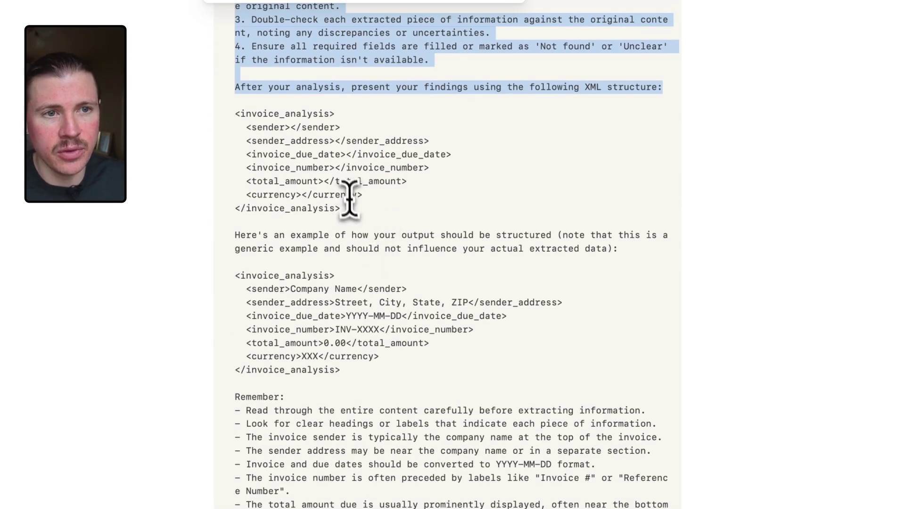
Step: Examine the prompt's invoice_analysis XML structure, its example output, and the closing reminders
drag(343, 208, 239, 114)
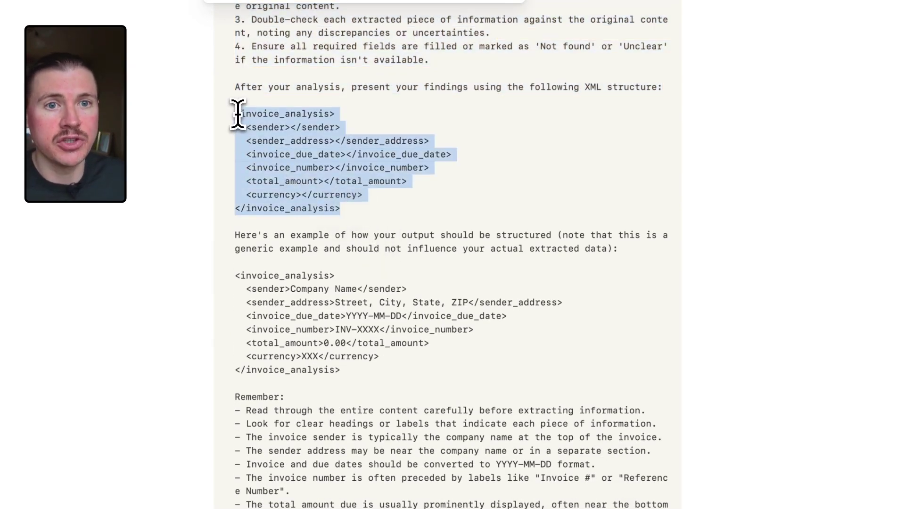
drag(235, 113, 236, 115)
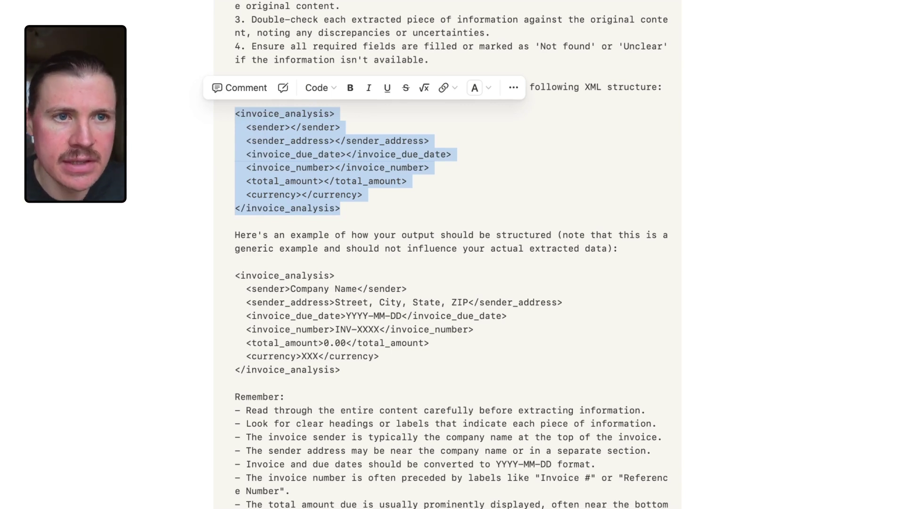
click(256, 134)
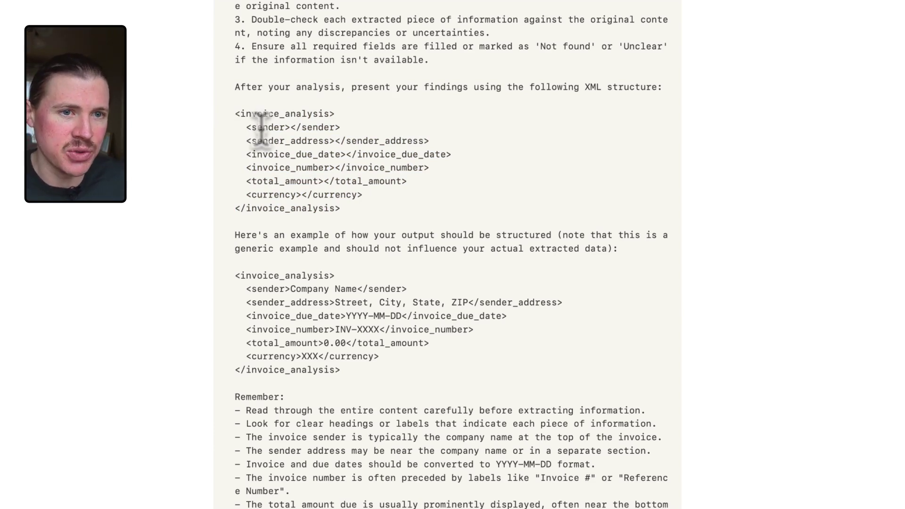
click(306, 356)
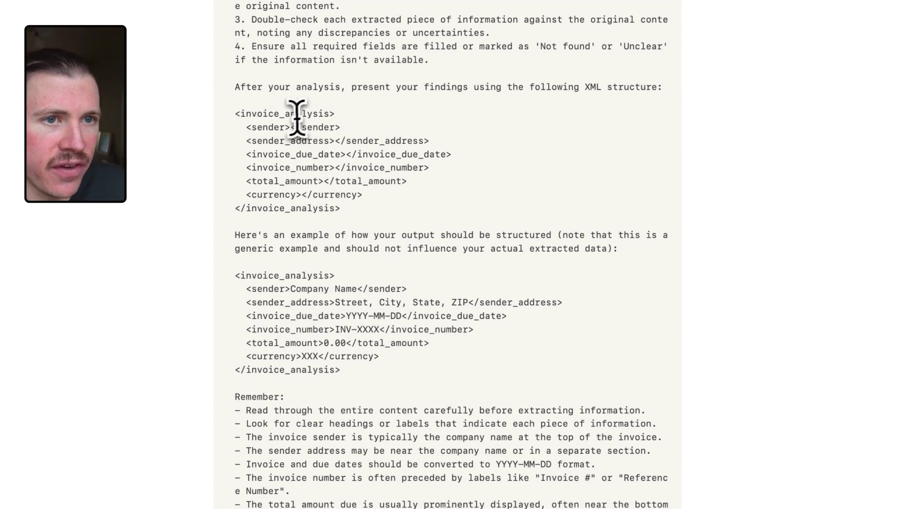
click(239, 115)
drag(239, 115, 340, 113)
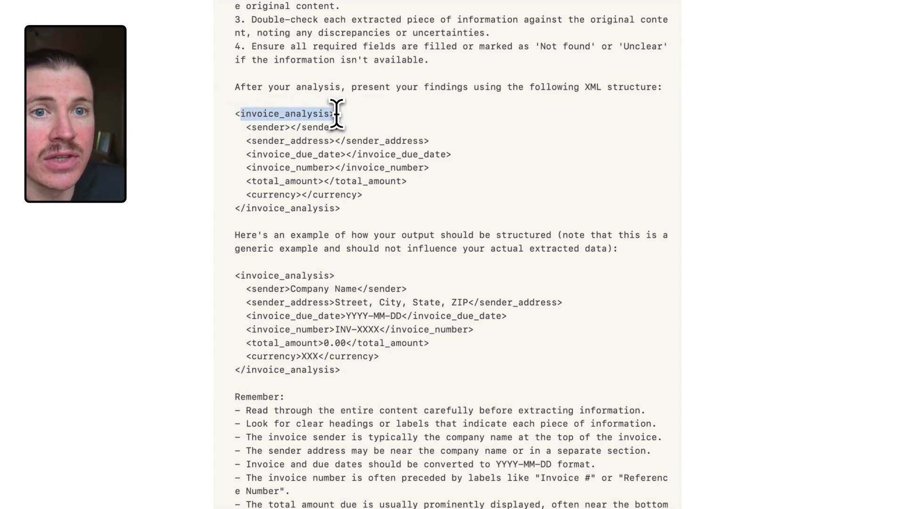
click(270, 128)
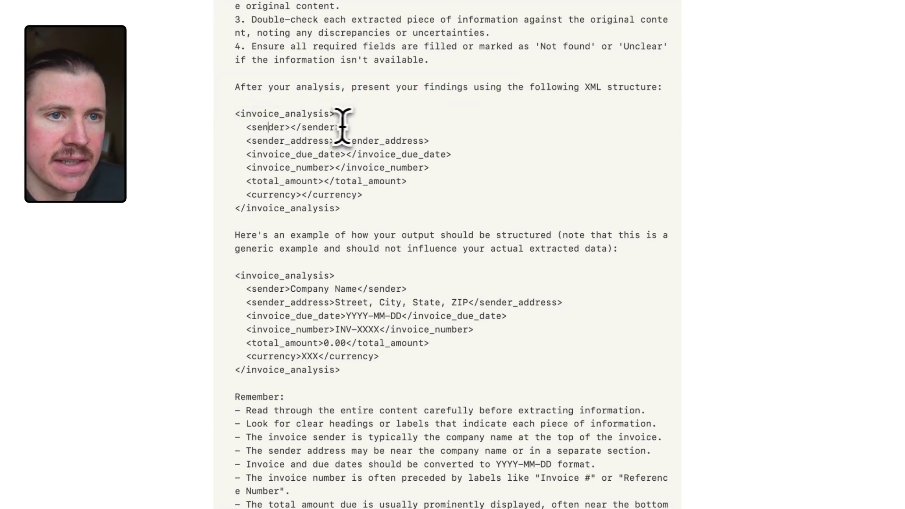
click(277, 144)
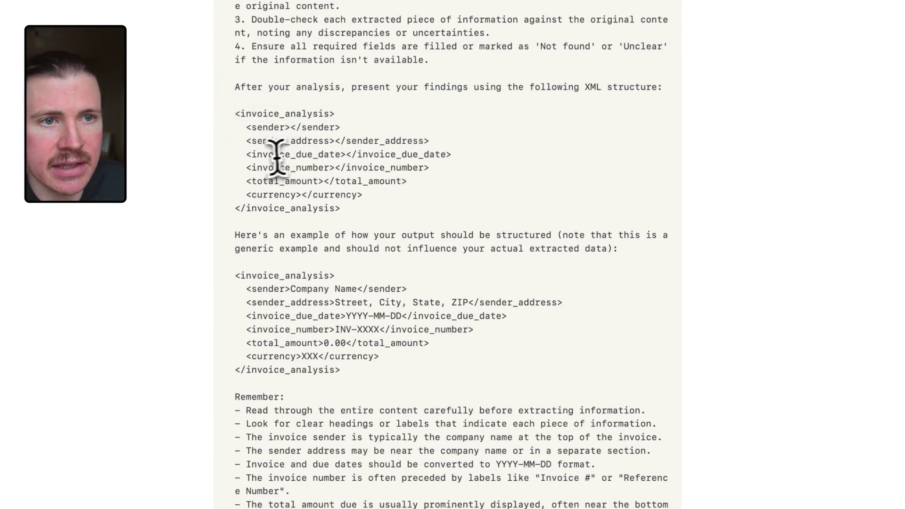
scroll(298, 165, down, 5)
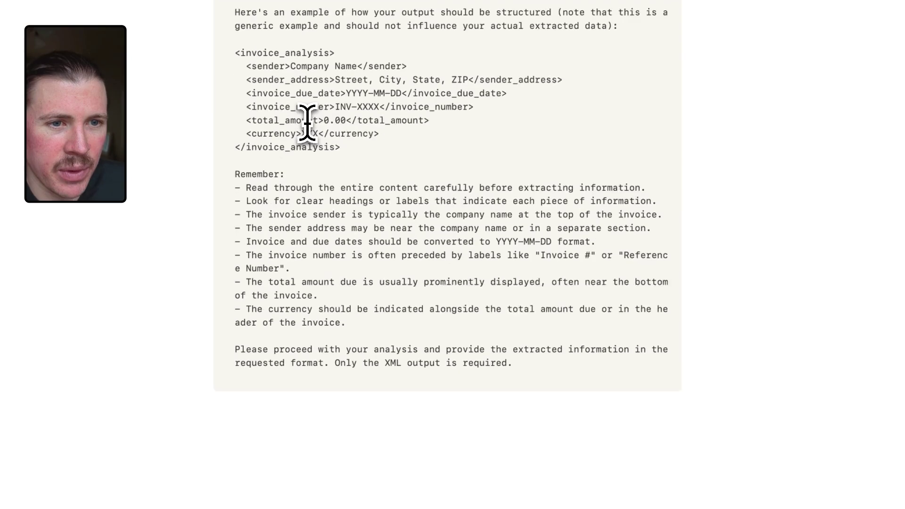
drag(519, 351, 282, 161)
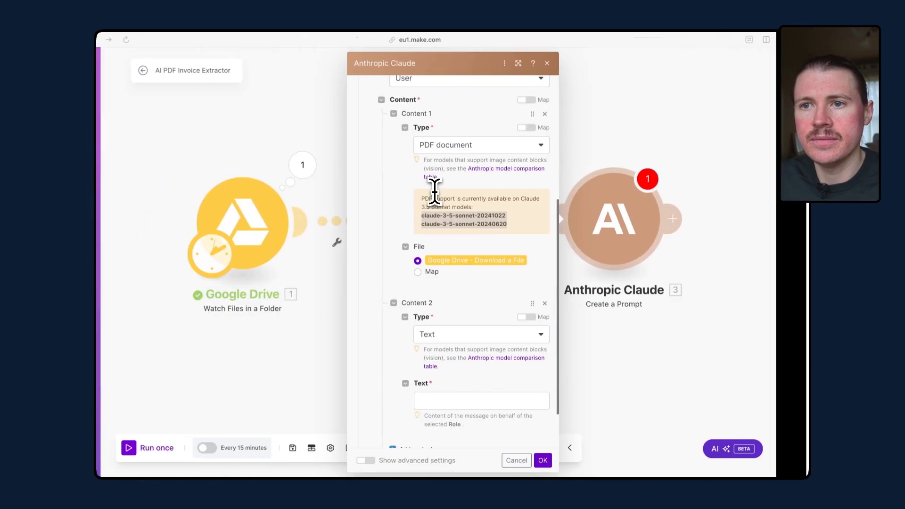
Step: Switch to Make, paste the full Claude Invoice Analyzer Prompt as the text of Content 2, and confirm the Claude module's settings
click(509, 400)
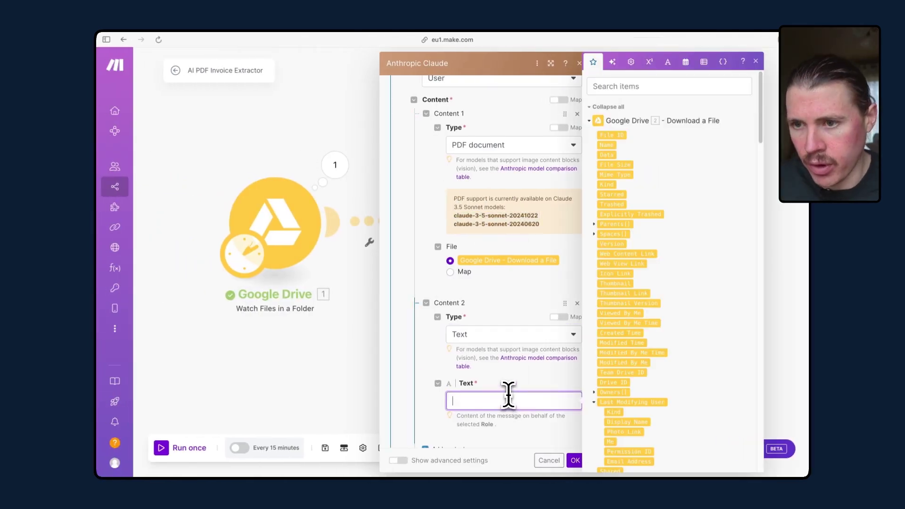
key(super+v)
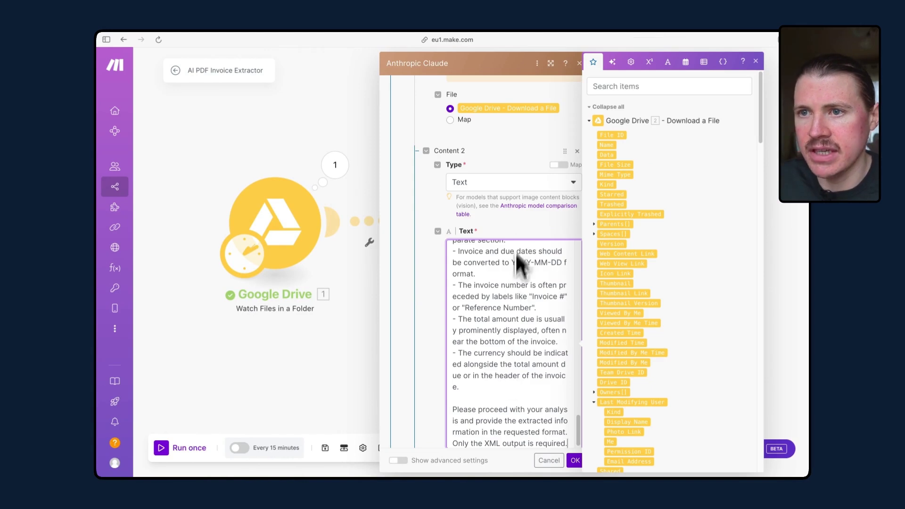
scroll(518, 264, up, 10)
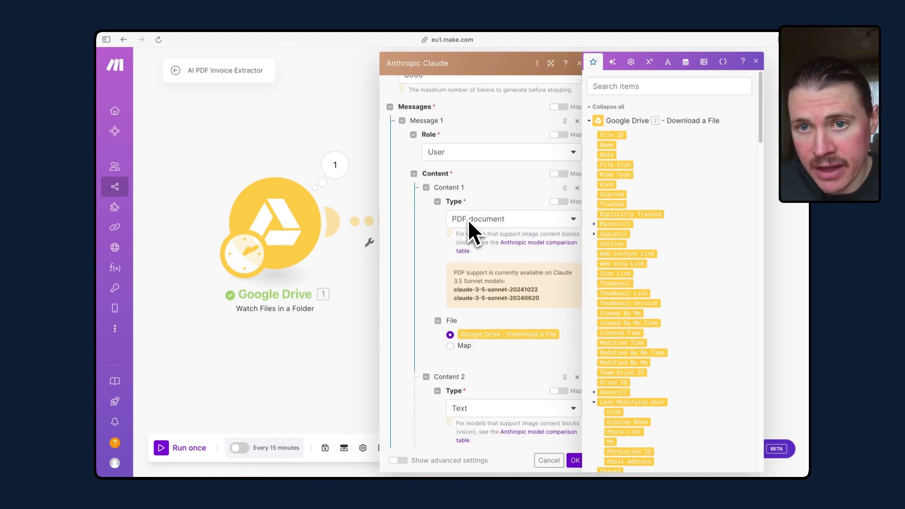
scroll(470, 221, down, 3)
scroll(490, 272, down, 12)
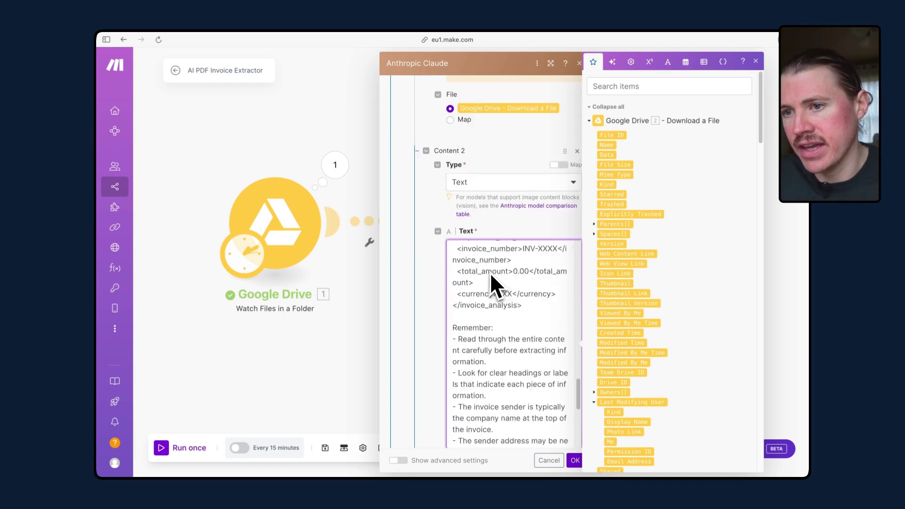
scroll(490, 287, down, 1)
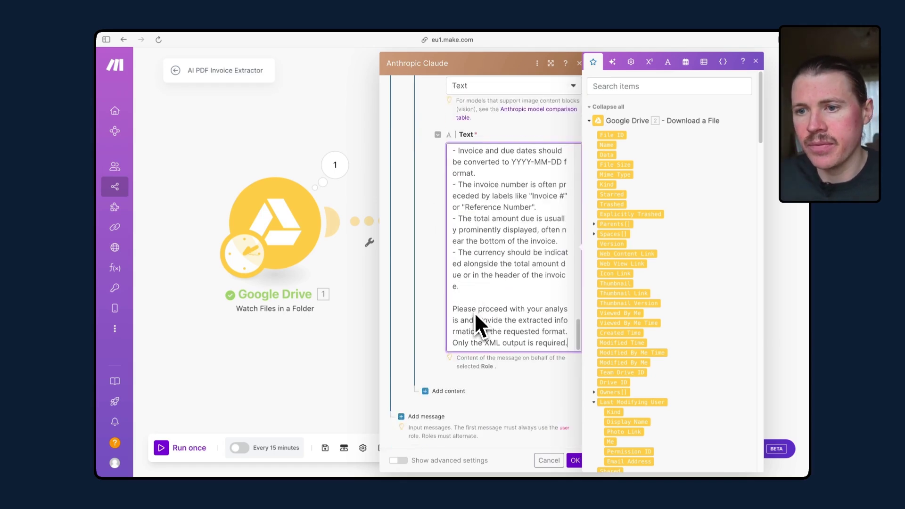
click(575, 461)
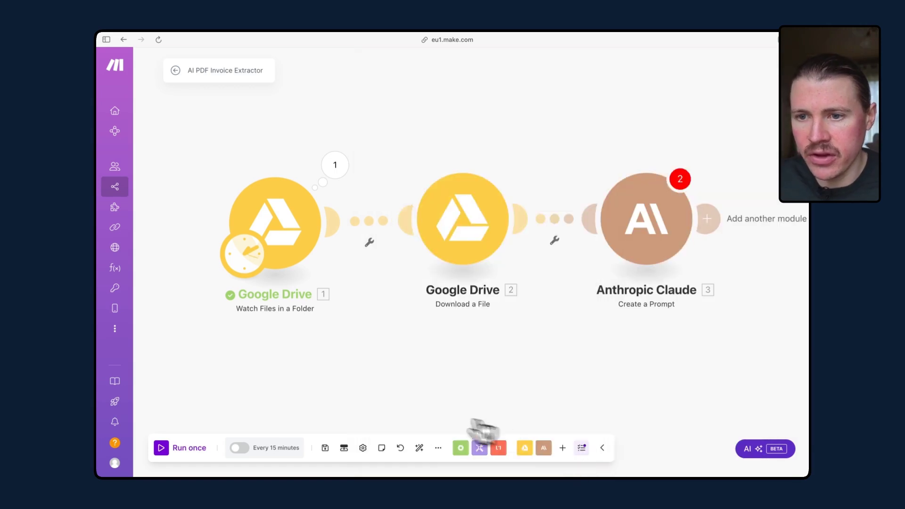
Step: Recheck and reconfirm the Anthropic Claude module's settings, and save the scenario despite the validation messages
click(325, 447)
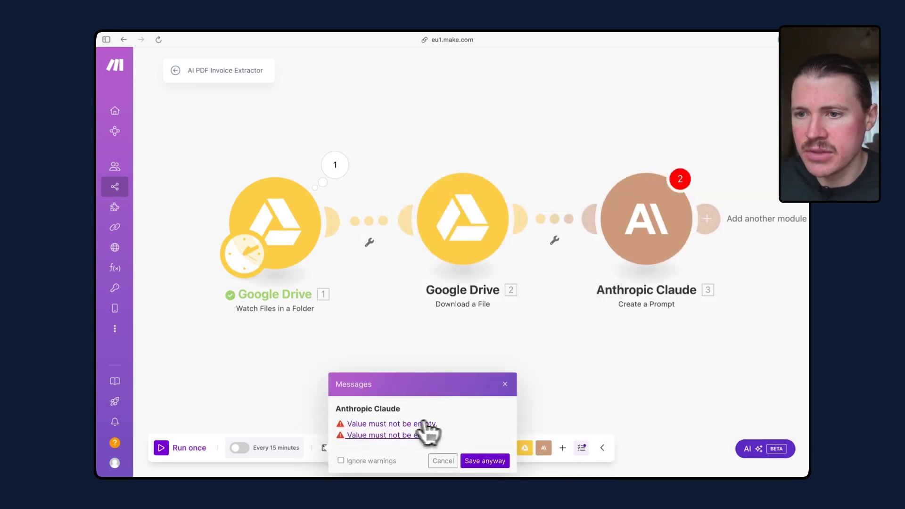
click(662, 233)
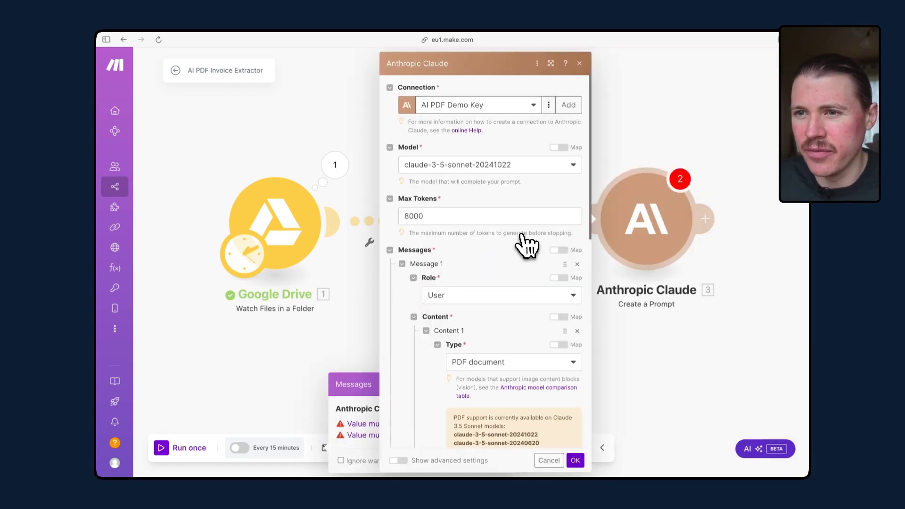
scroll(521, 242, down, 10)
click(575, 460)
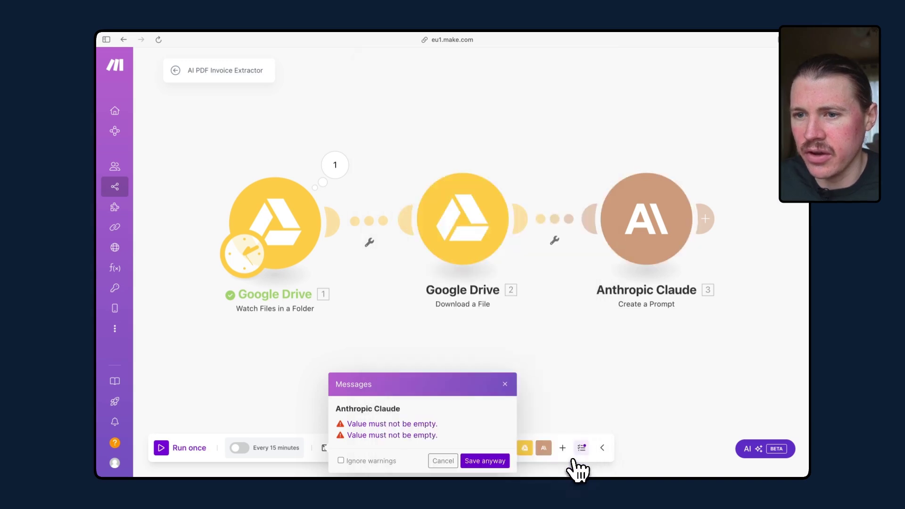
click(484, 460)
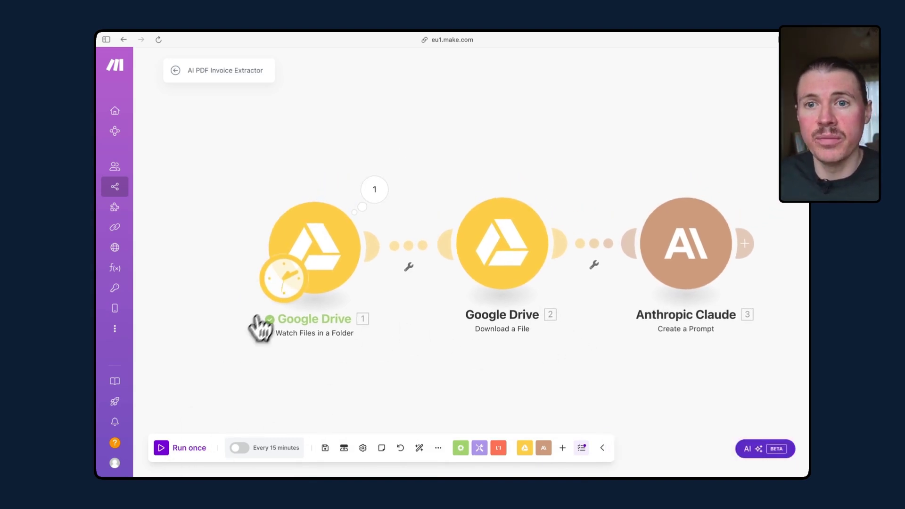
Step: Set the Google Drive Watch Files in a Folder module to start from All files, and save the scenario
right_click(334, 245)
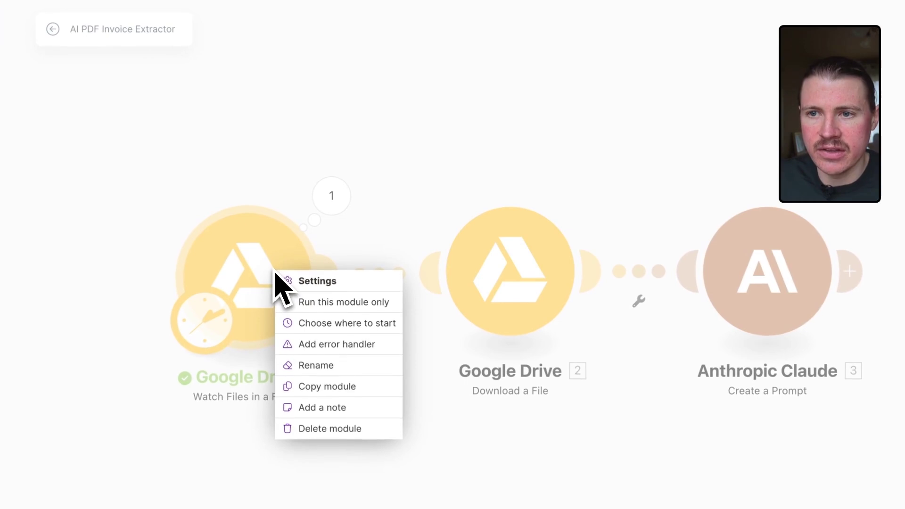
click(353, 322)
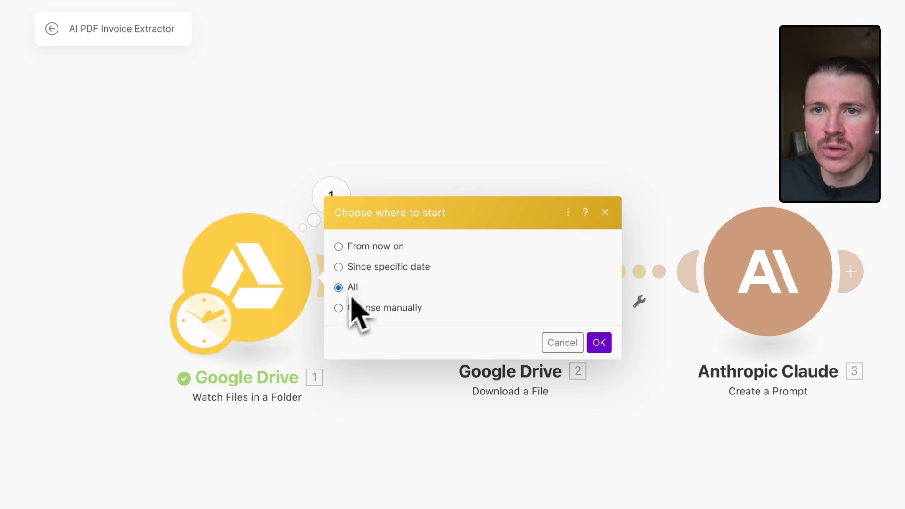
click(599, 342)
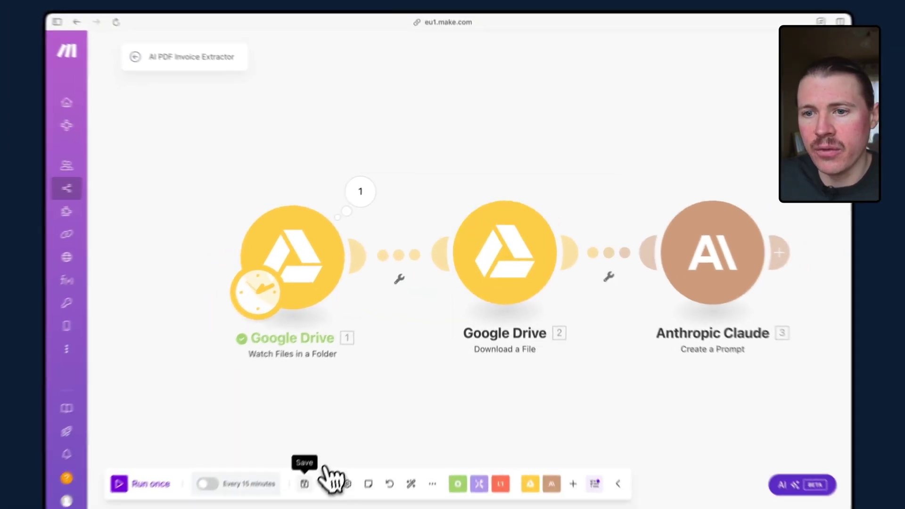
click(324, 469)
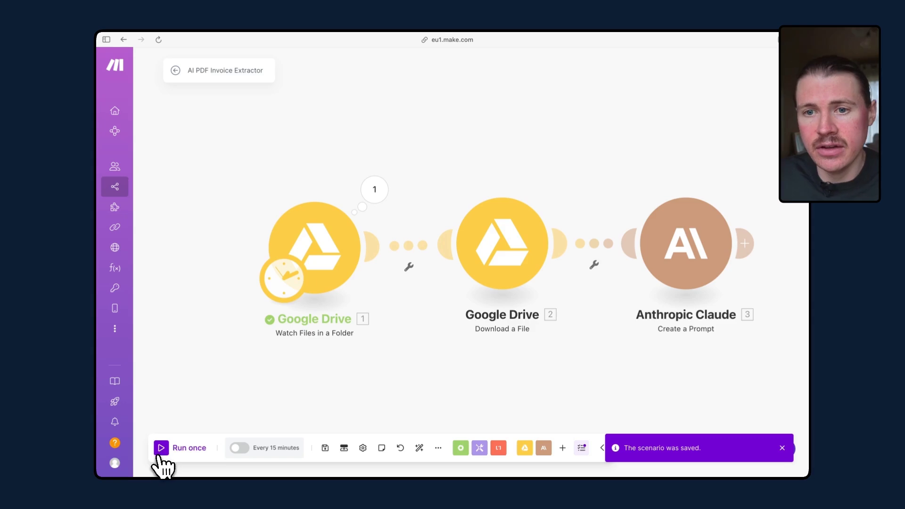
Step: Run the scenario once and examine the Text Response in the Anthropic Claude module's output
click(160, 450)
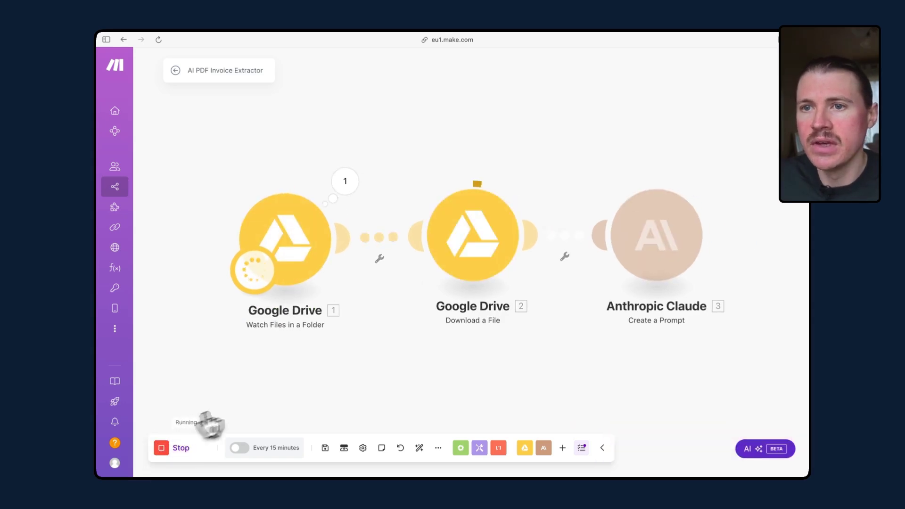
click(346, 184)
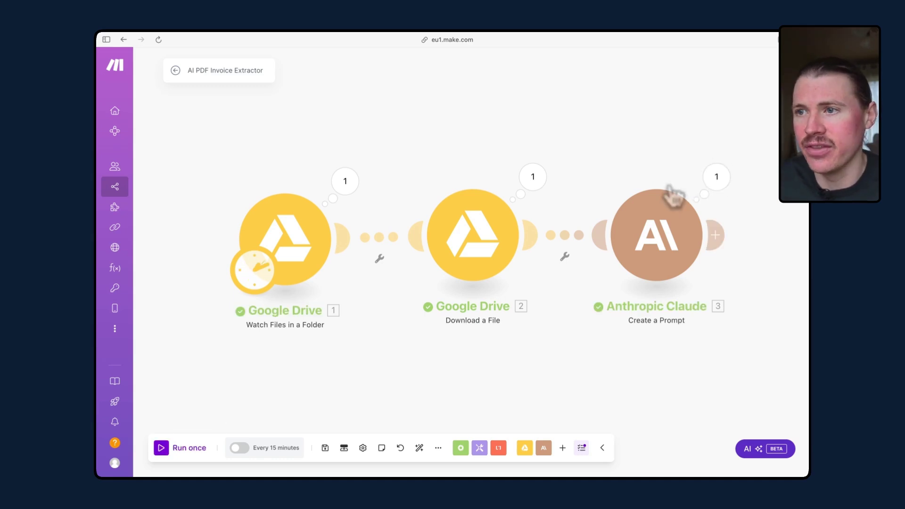
click(717, 177)
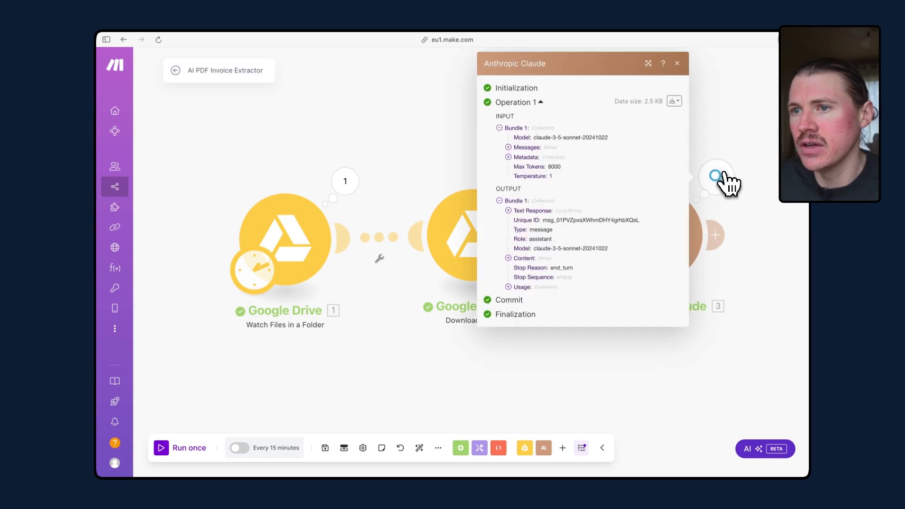
click(508, 211)
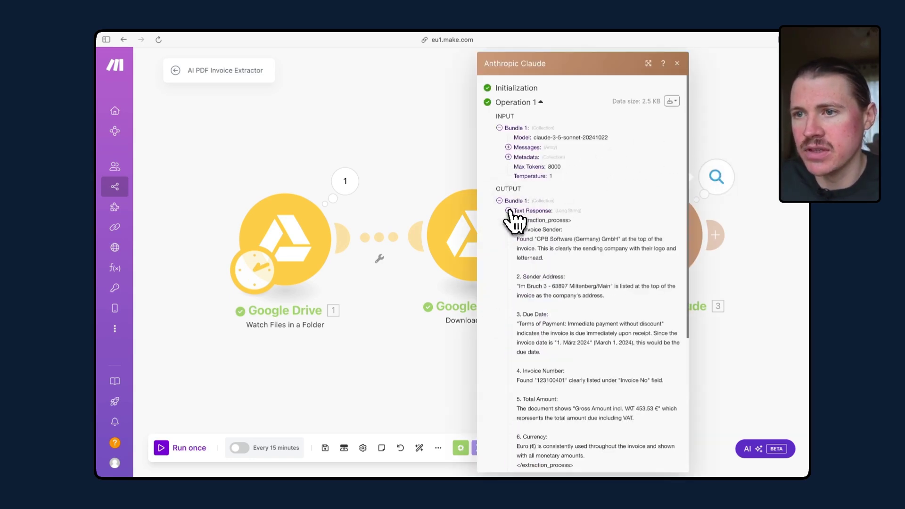
scroll(579, 183, down, 4)
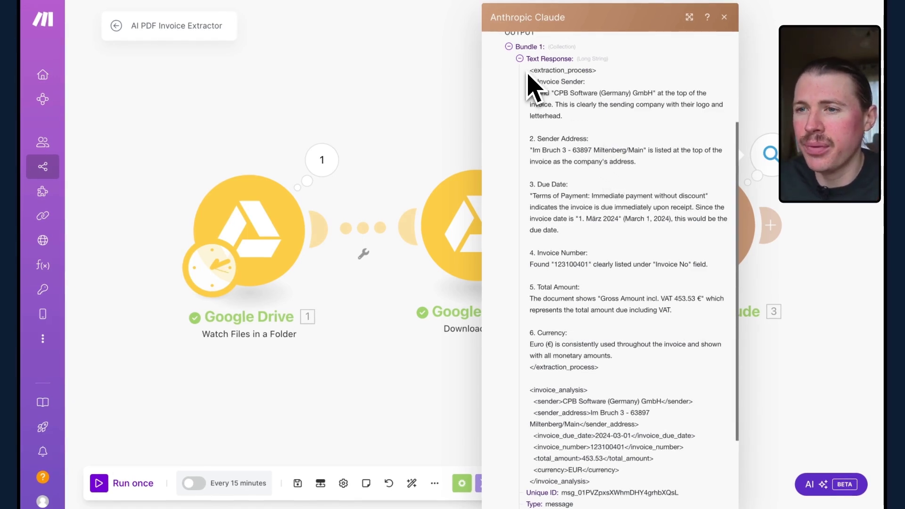
Step: Compare the extraction process section of Claude's response with the extraction instructions in the Claude Invoice Analyzer Prompt
drag(527, 74, 616, 379)
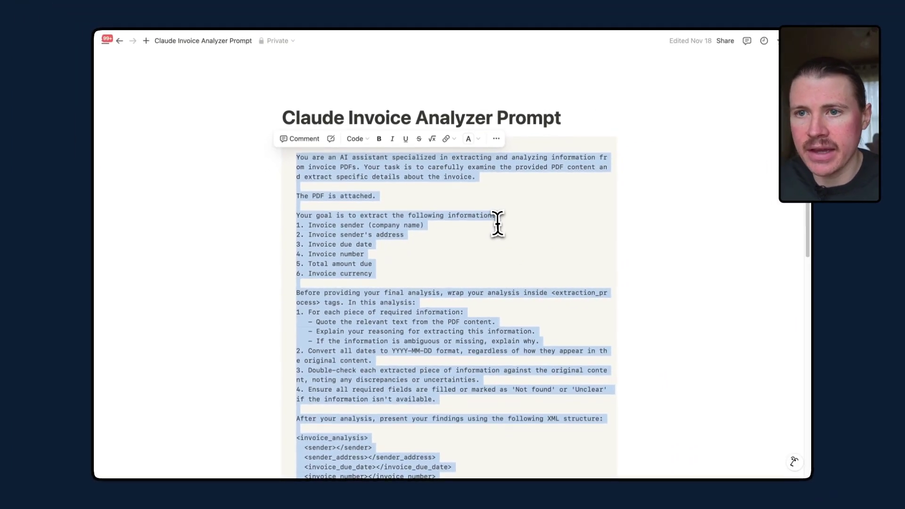
click(501, 226)
scroll(518, 188, down, 3)
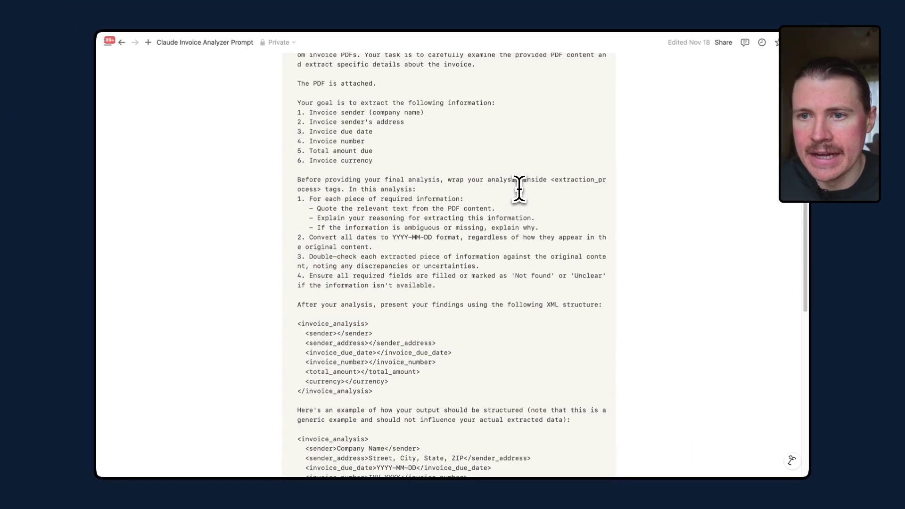
scroll(518, 189, down, 4)
scroll(523, 207, up, 2)
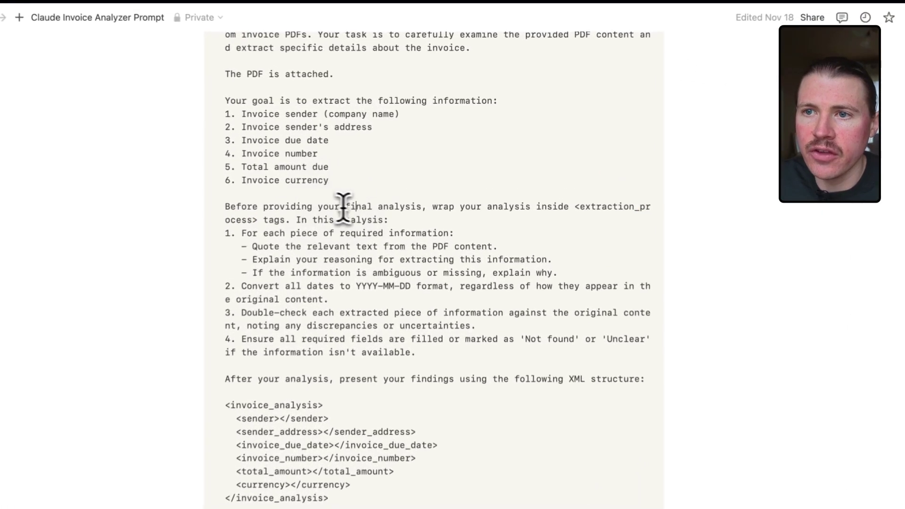
drag(384, 123, 520, 126)
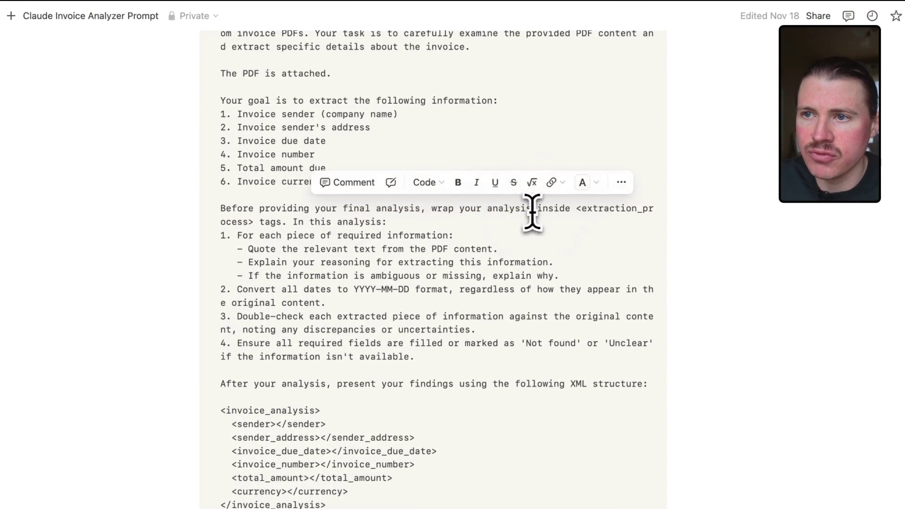
drag(579, 207, 448, 355)
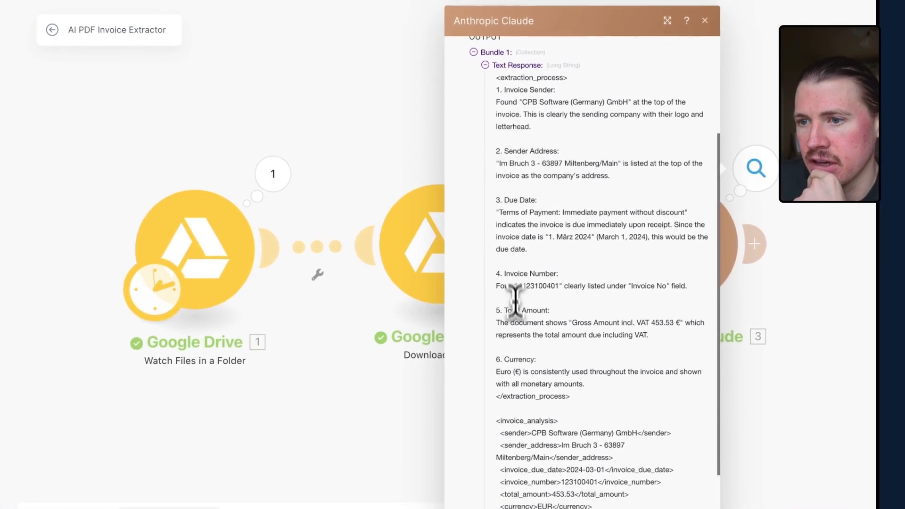
Step: Examine the invoice_analysis XML block in the Claude module's output, including its total_amount value
scroll(517, 317, down, 3)
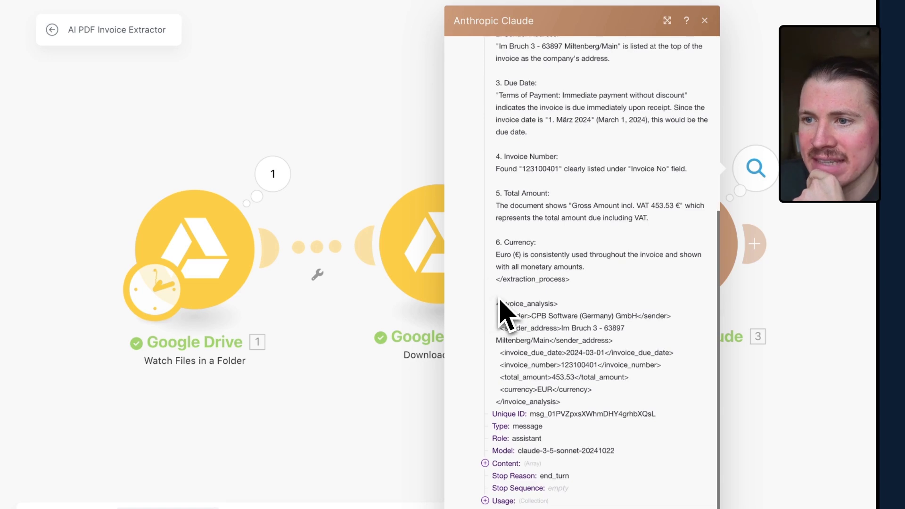
drag(501, 303, 574, 413)
click(574, 414)
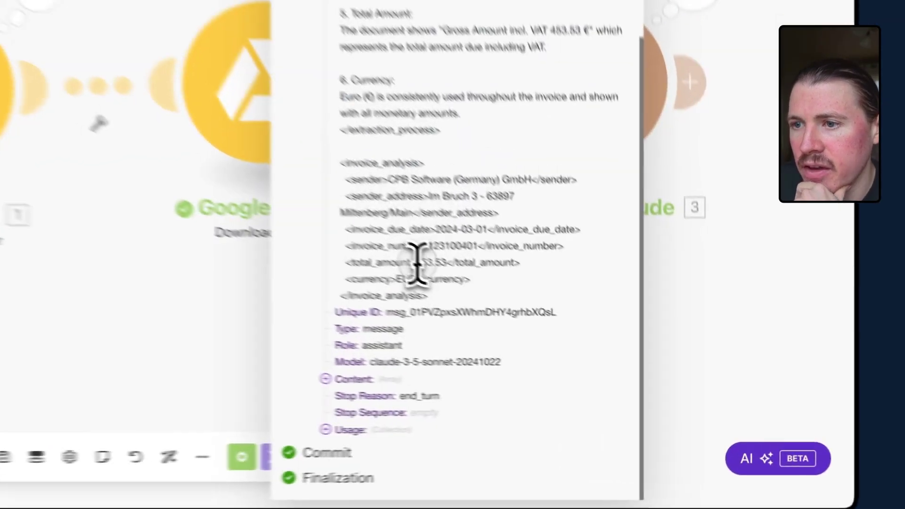
double_click(417, 262)
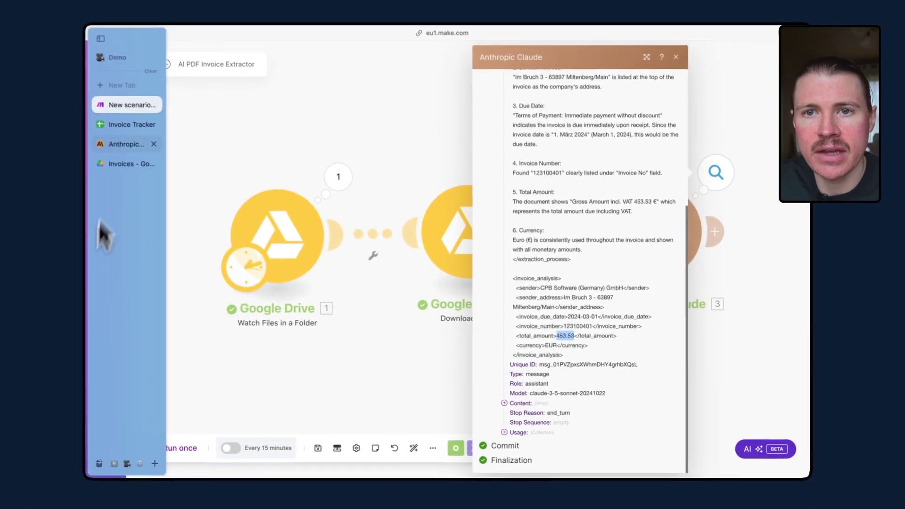
Step: Switch to the Invoices folder in Google Drive, open sample-invoice.pdf, and check its gross amount including VAT
click(33, 122)
click(304, 166)
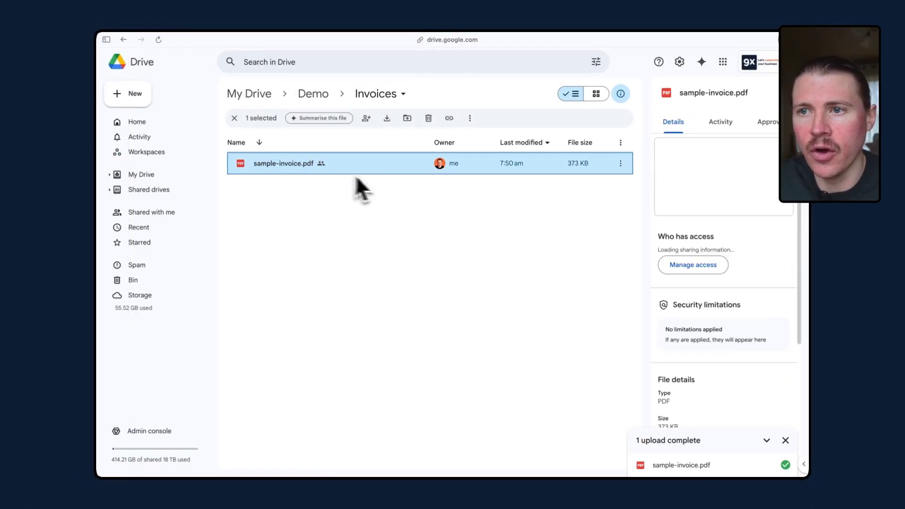
double_click(319, 161)
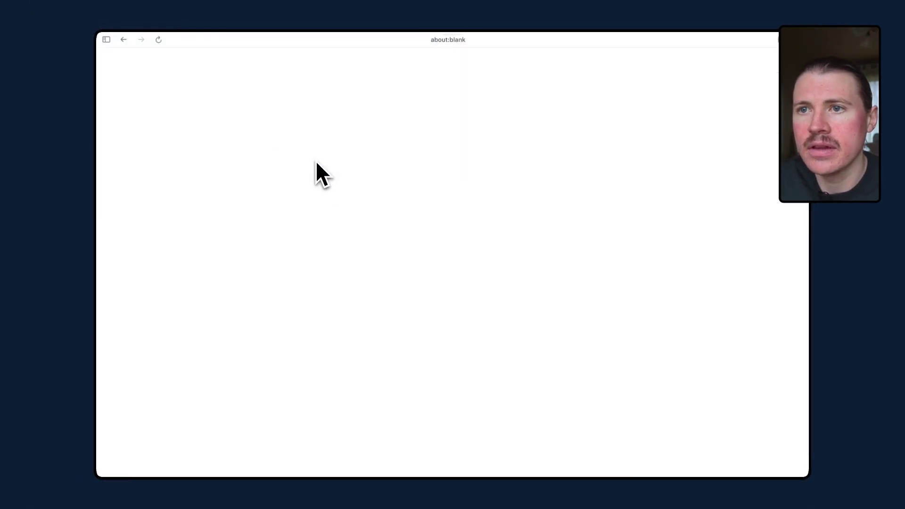
scroll(508, 317, down, 4)
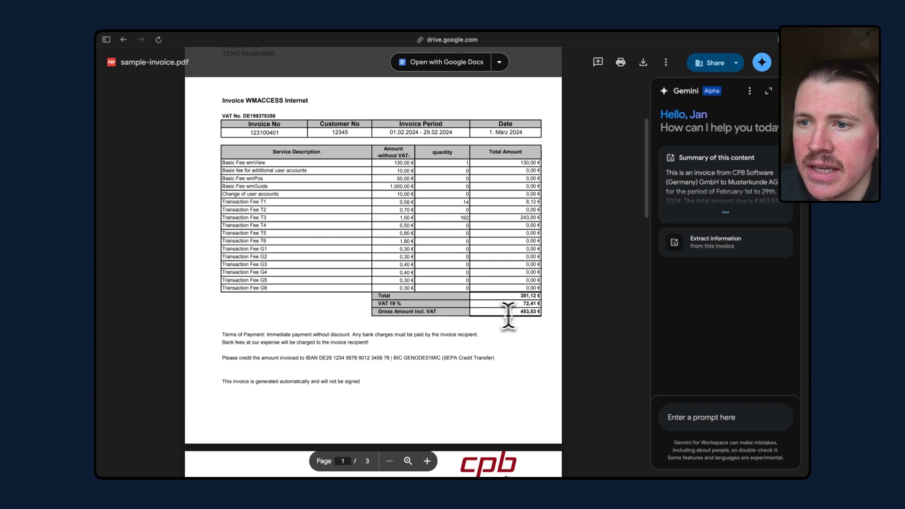
drag(522, 311, 534, 313)
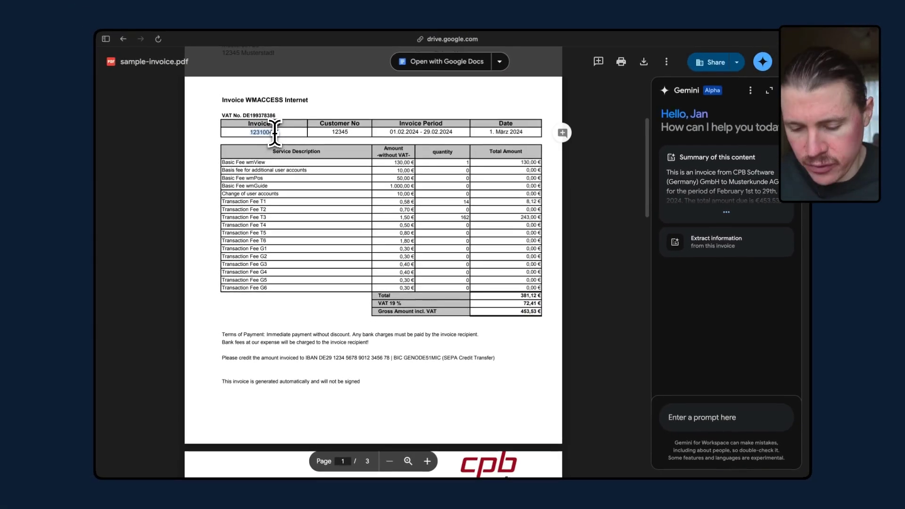
Step: Switch back to Make and search the Claude module's output for the PDF's invoice number
mouse_move(97, 157)
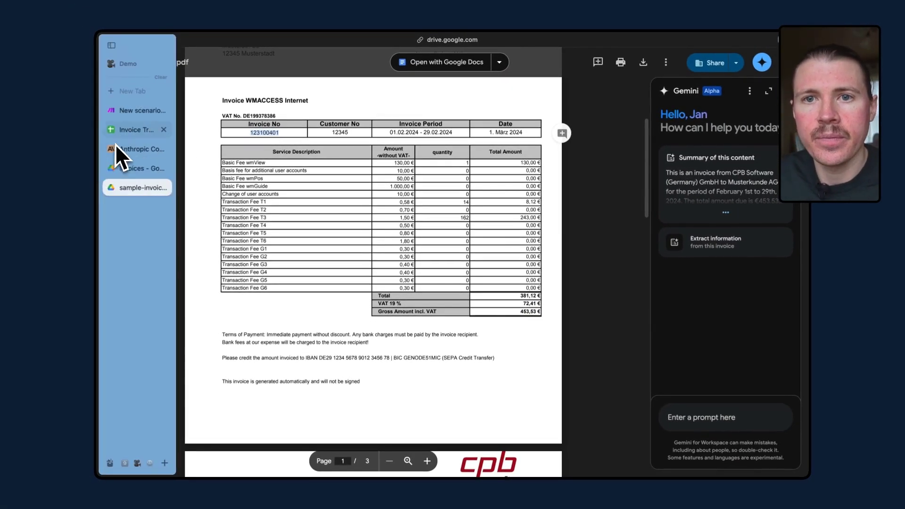
click(130, 124)
key(super+f)
text(123100401)
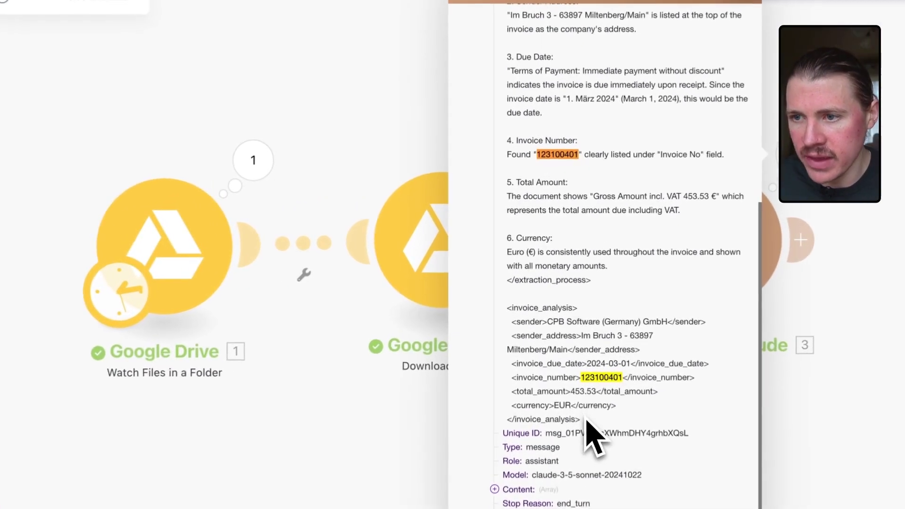
Step: Highlight the extracted invoice_analysis fields and compare them with the Invoice Tracker spreadsheet's column headers, through Invoice Link
drag(587, 348, 513, 282)
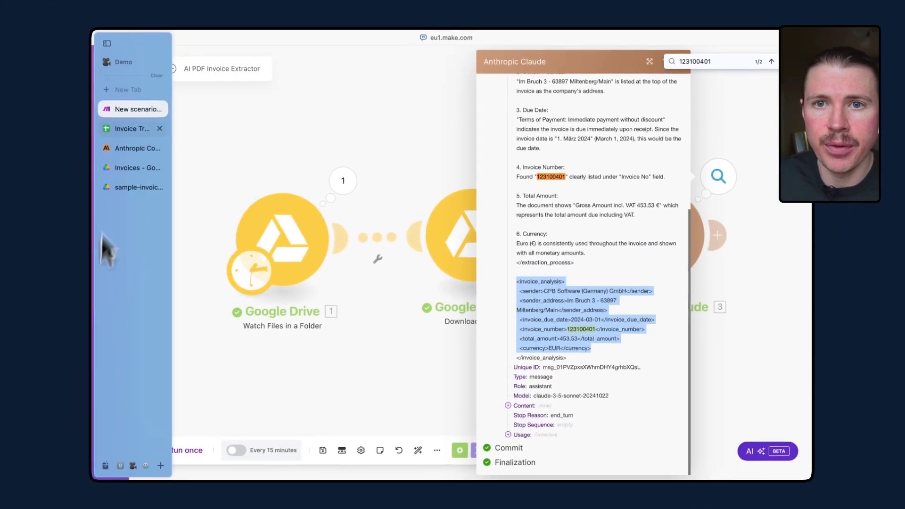
click(128, 127)
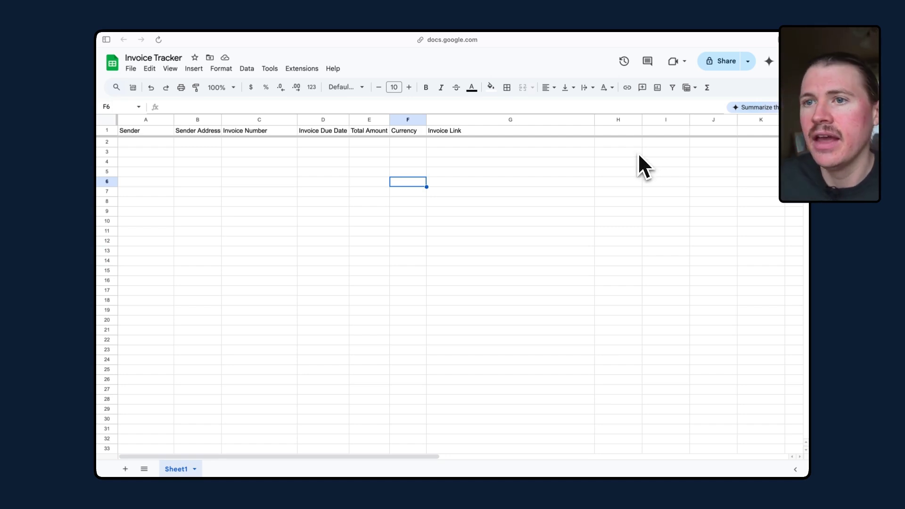
click(464, 141)
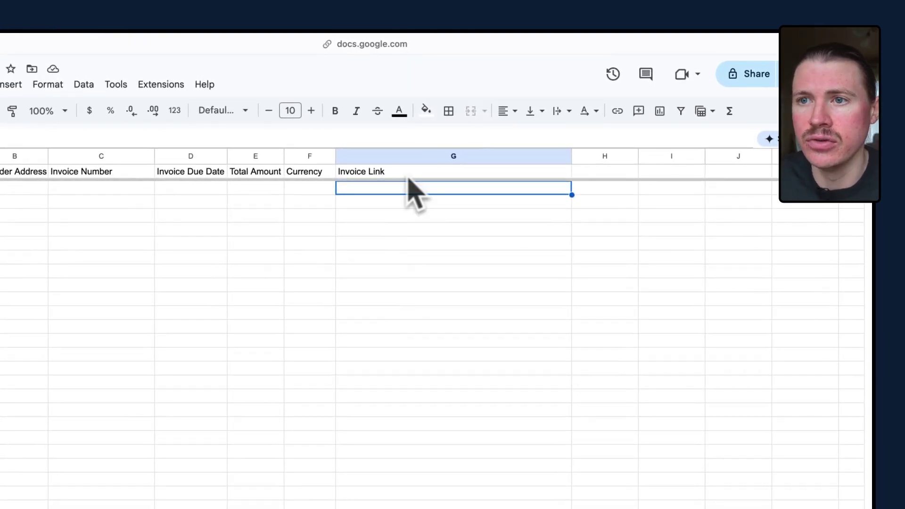
Step: Return to Make and examine the sender and sender_address values within the Claude response's XML tags
mouse_move(105, 181)
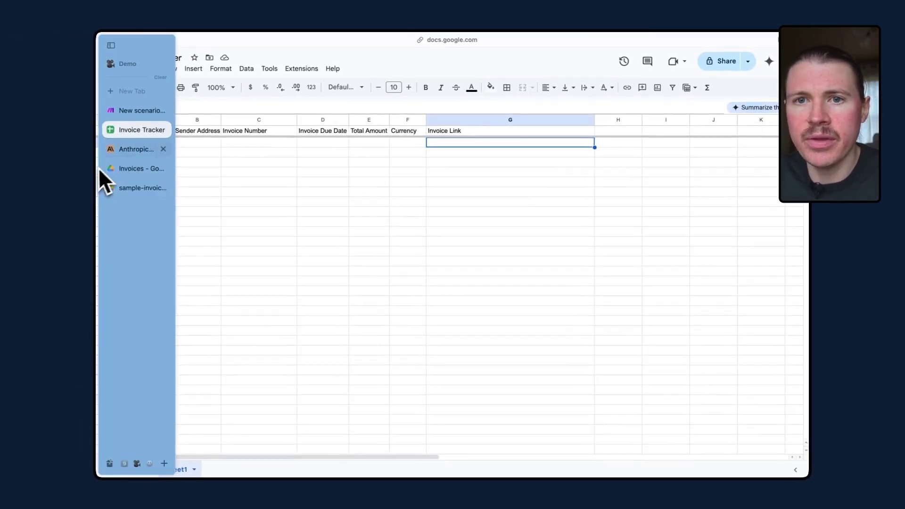
click(137, 111)
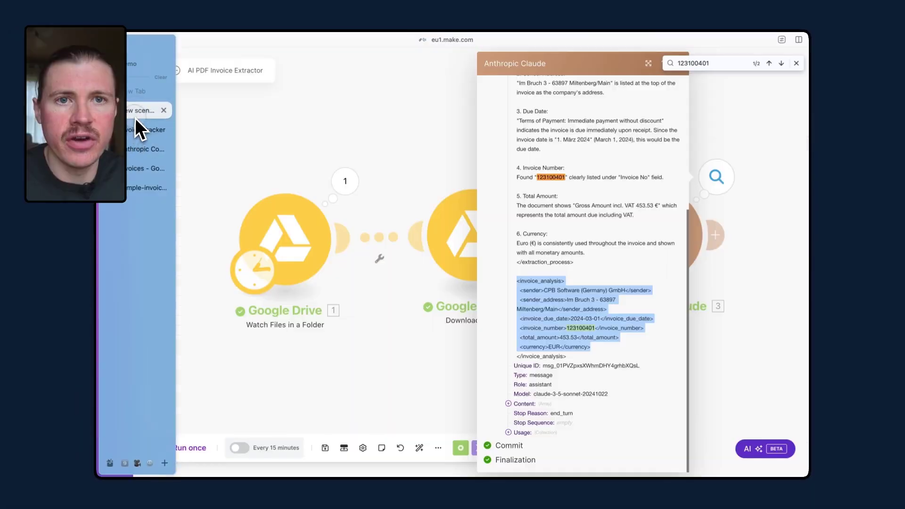
scroll(566, 233, up, 10)
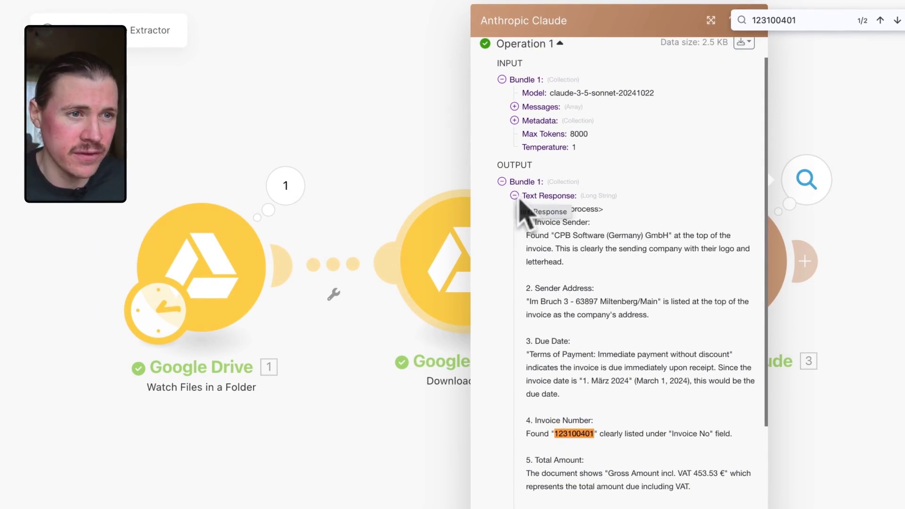
scroll(581, 347, down, 5)
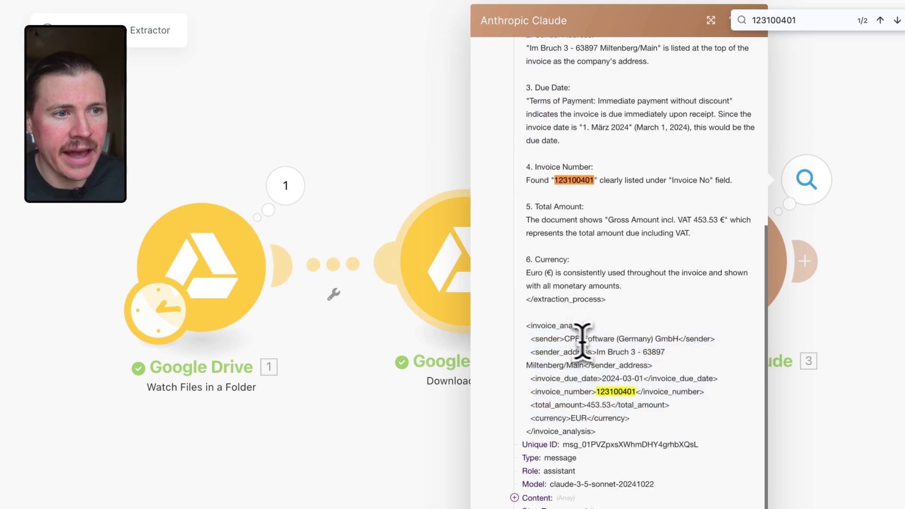
drag(565, 339, 674, 339)
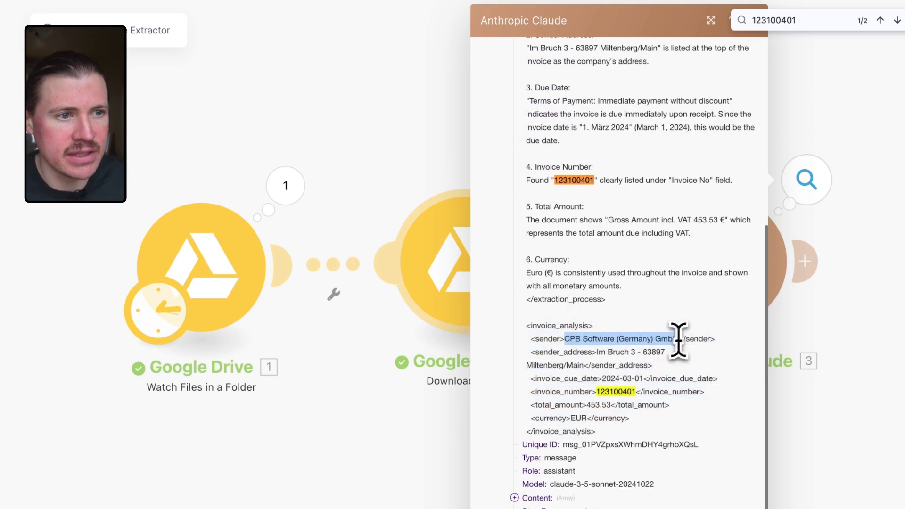
drag(596, 353, 587, 369)
click(585, 368)
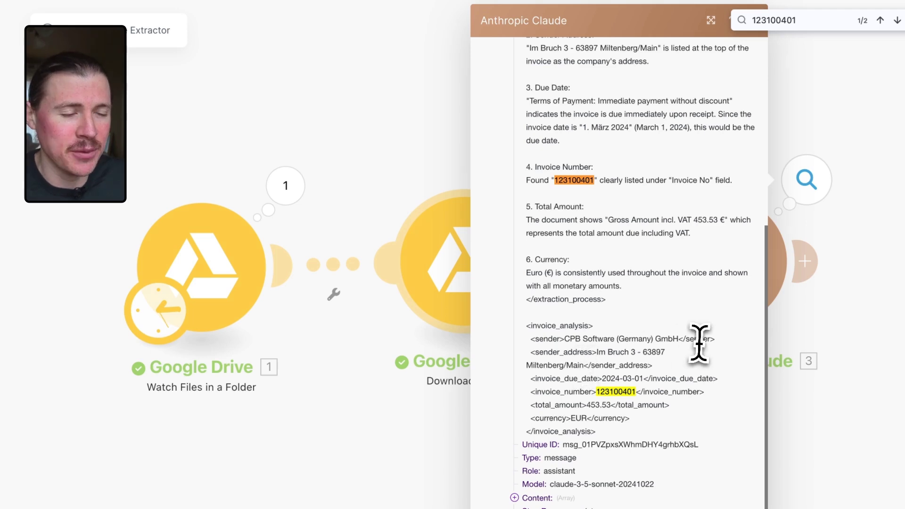
Step: Open the Anthropic Claude module's settings, show the advanced settings, and review the Temperature option
click(824, 339)
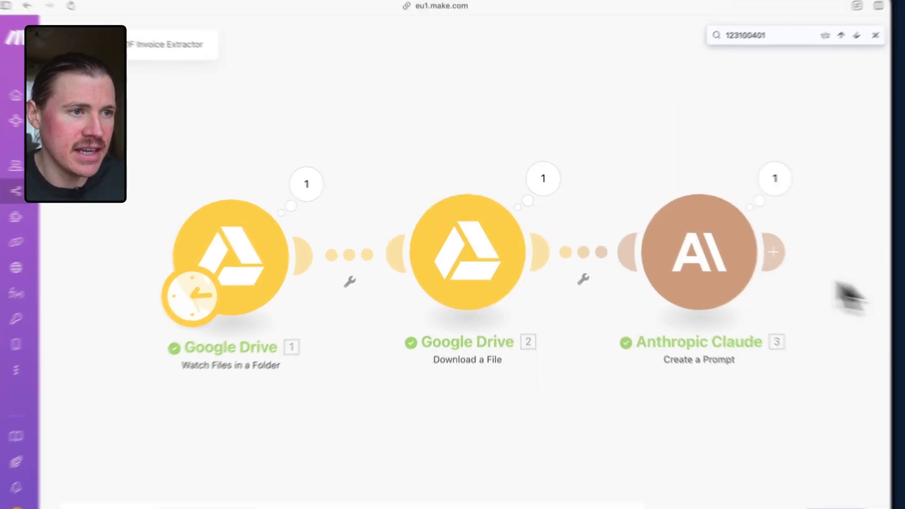
click(750, 295)
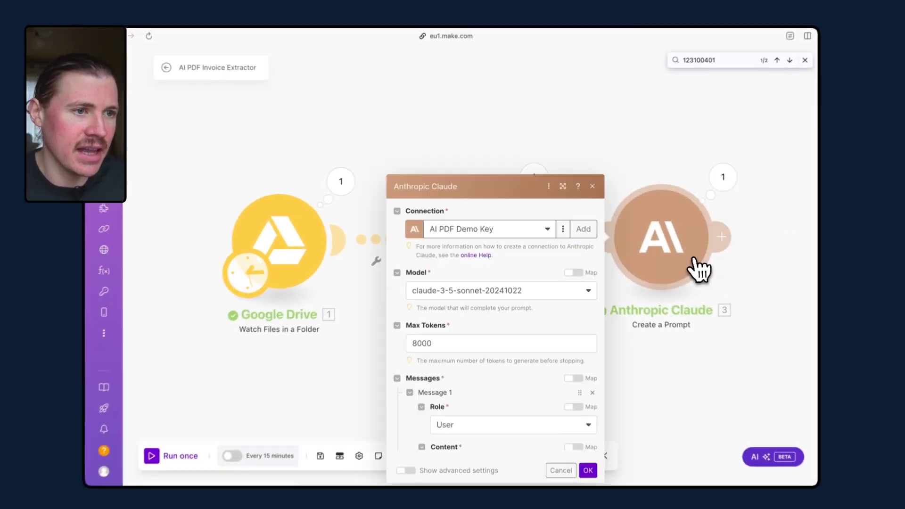
scroll(566, 358, down, 5)
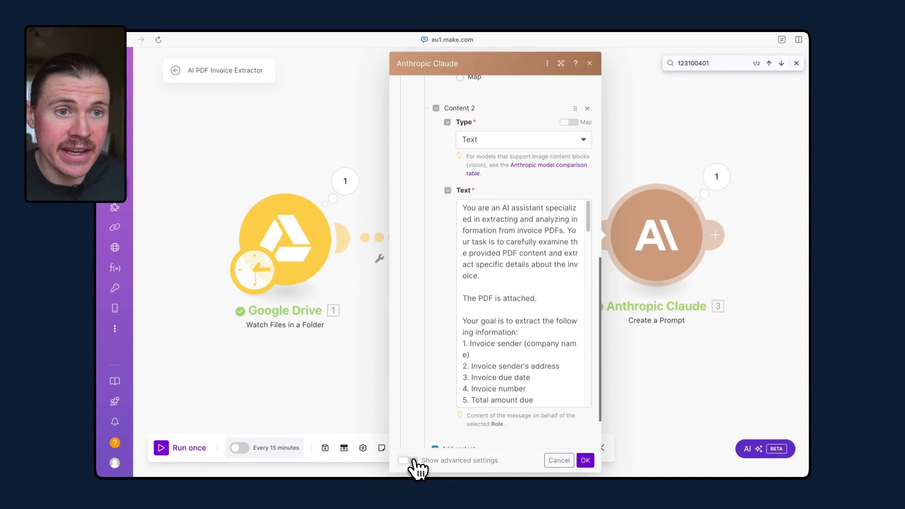
click(413, 460)
scroll(466, 410, down, 15)
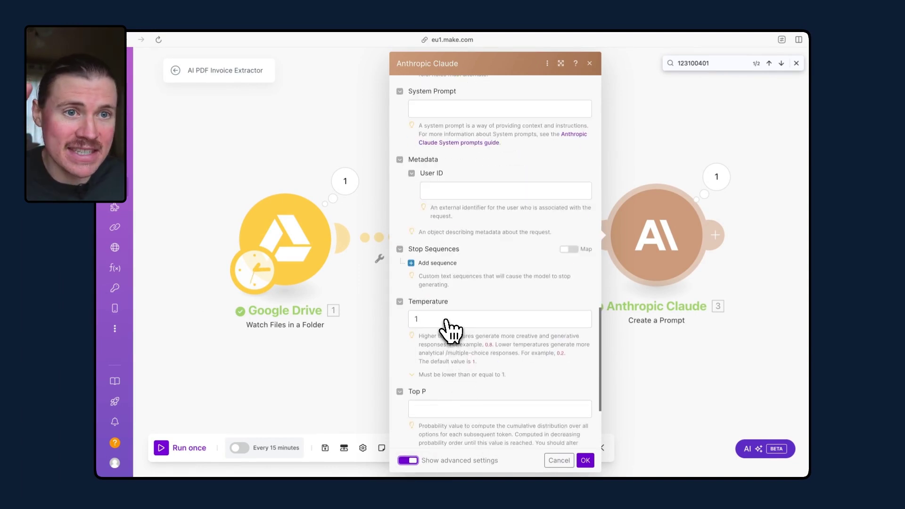
Step: Reopen the Claude module's output, expand the Text Response, and examine the invoice_number tag
click(729, 184)
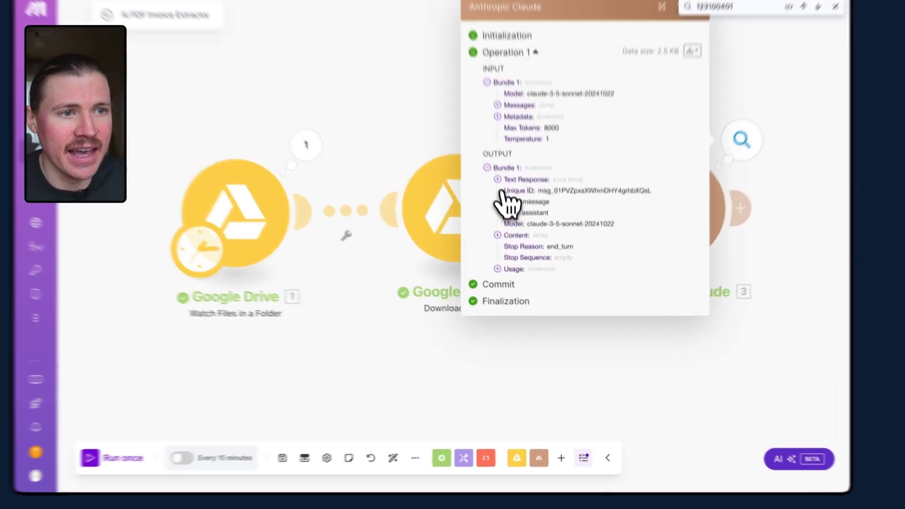
click(509, 211)
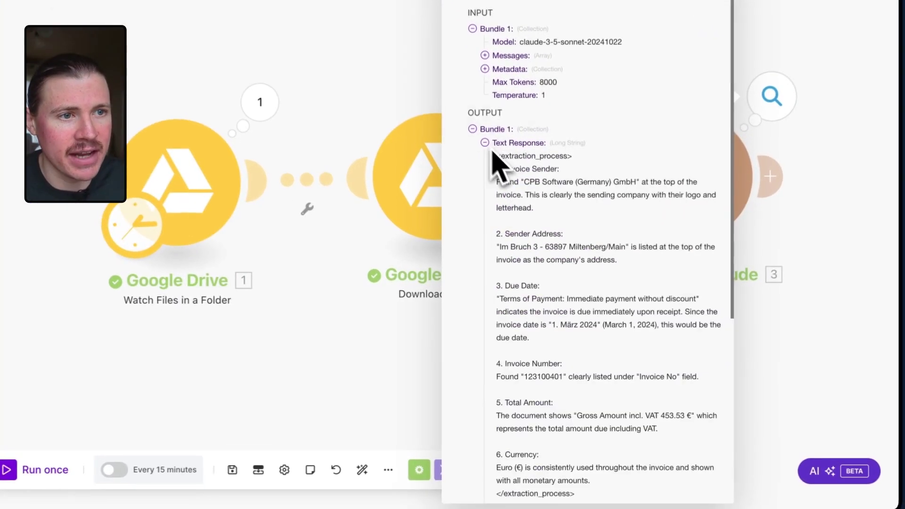
scroll(540, 234, down, 5)
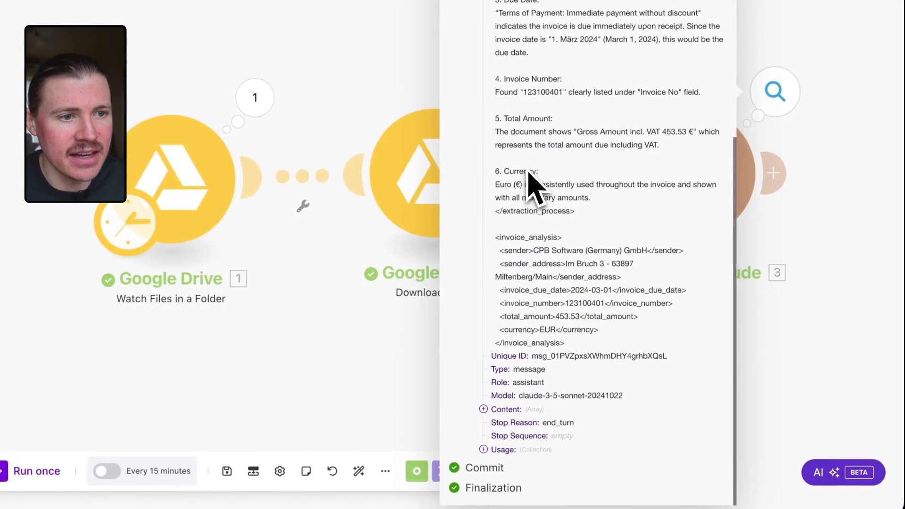
click(529, 302)
double_click(529, 302)
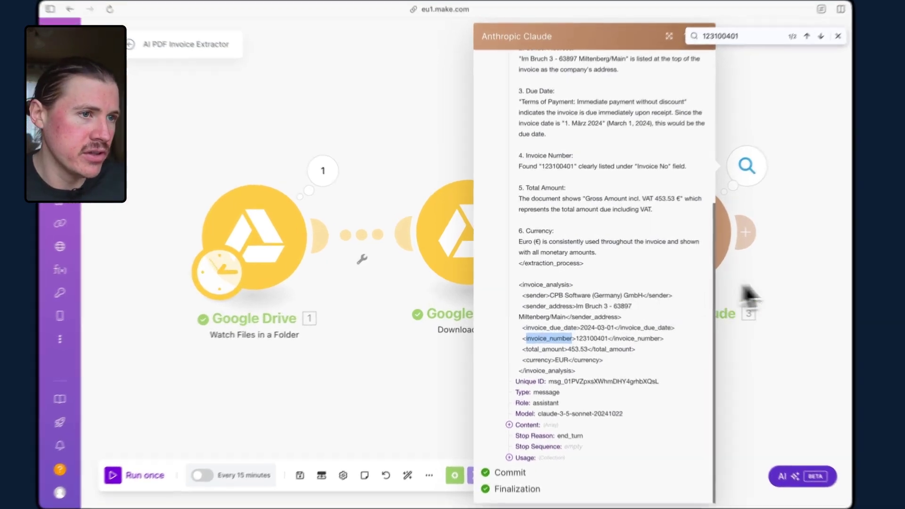
Step: Close the Claude output and add a Text parser Match pattern module to the scenario
click(747, 299)
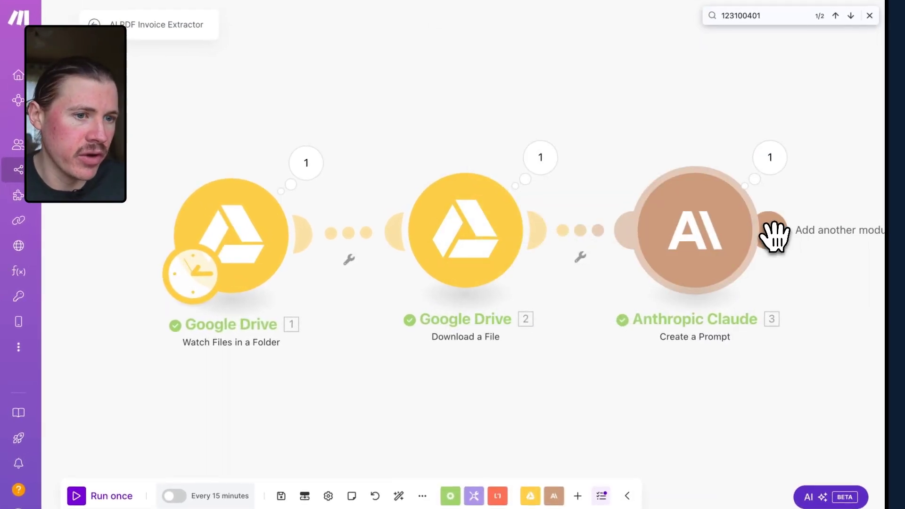
click(716, 239)
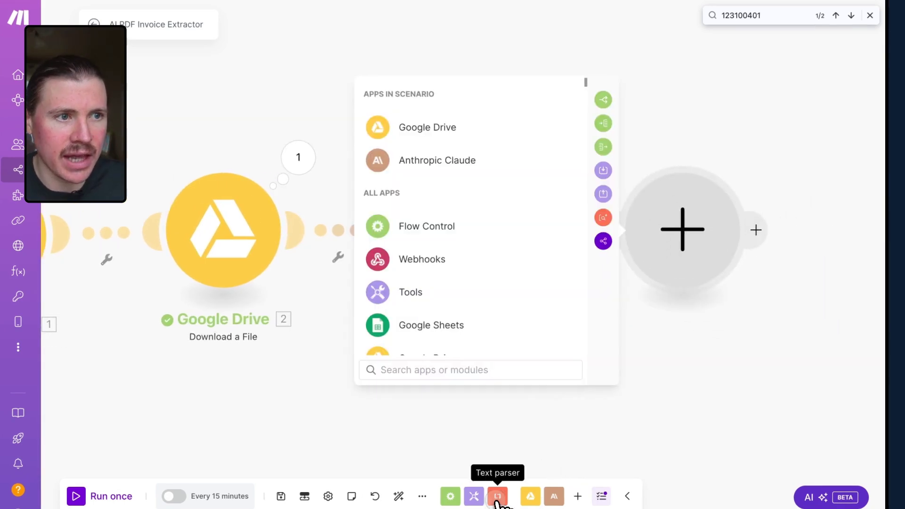
click(496, 499)
scroll(613, 356, down, 3)
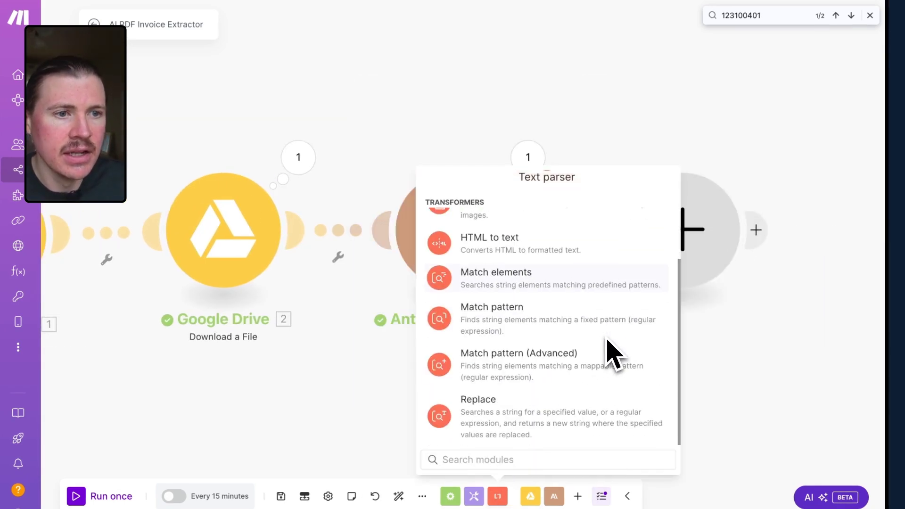
click(518, 340)
Step: Attach the Text parser module directly after the Anthropic Claude module and delete the empty placeholder module between them
drag(593, 307, 787, 308)
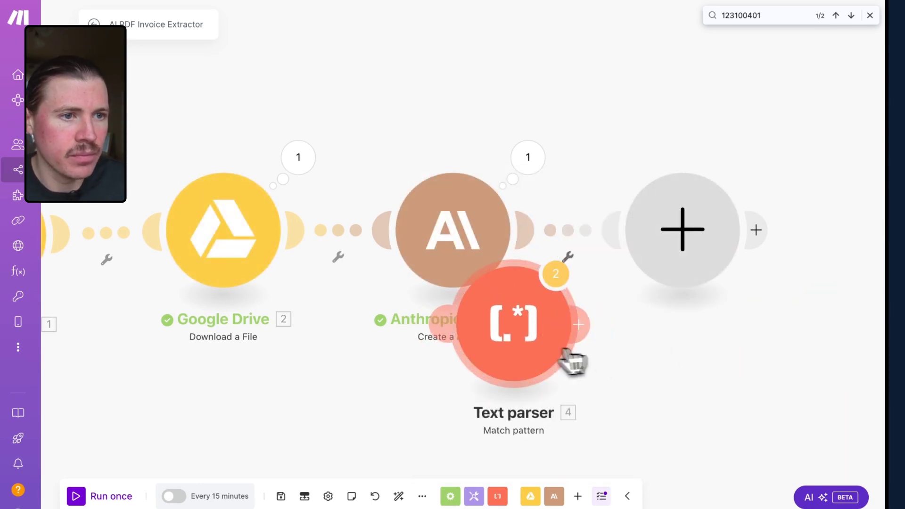
drag(572, 361, 810, 343)
right_click(687, 271)
click(714, 294)
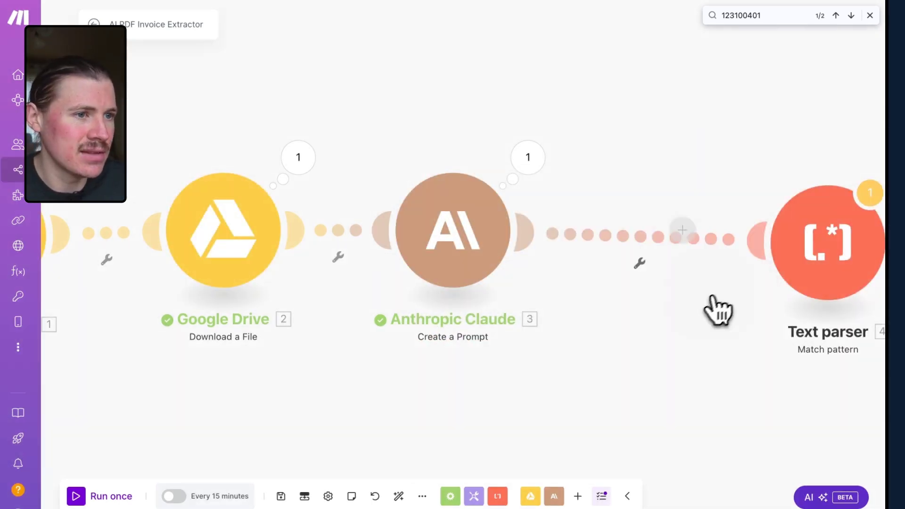
drag(819, 263, 677, 244)
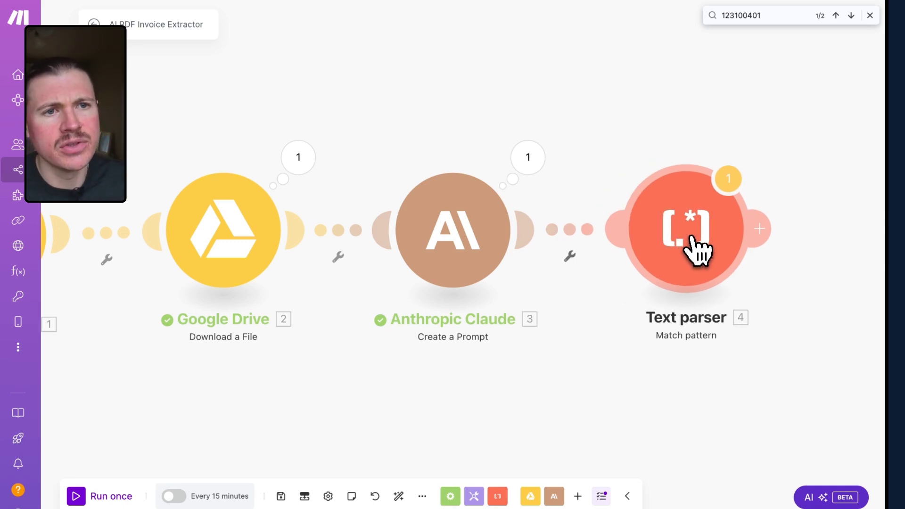
click(697, 250)
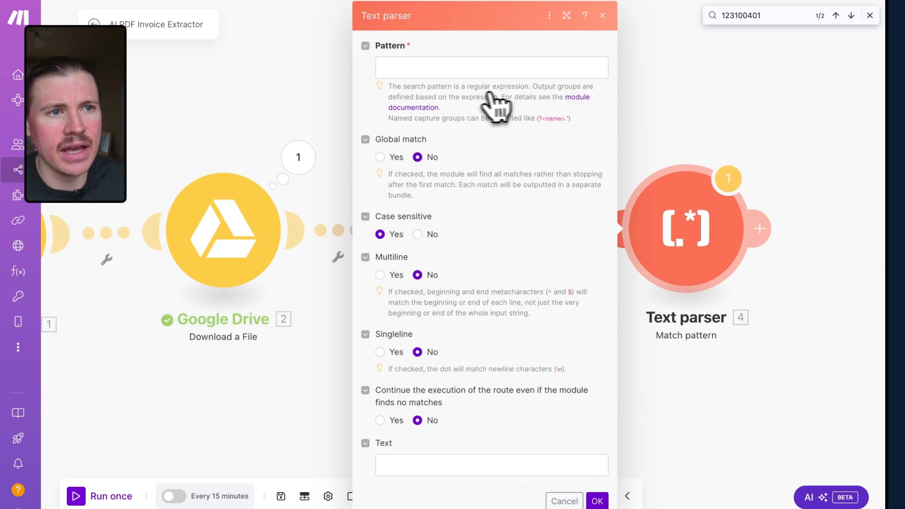
drag(466, 86, 528, 86)
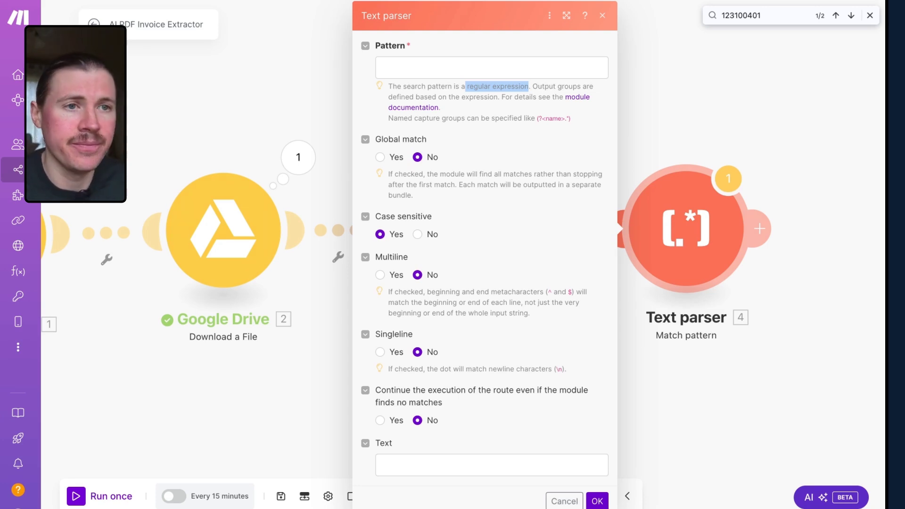
click(488, 64)
text(<sender>([\s\S]*?)<\/sender>)
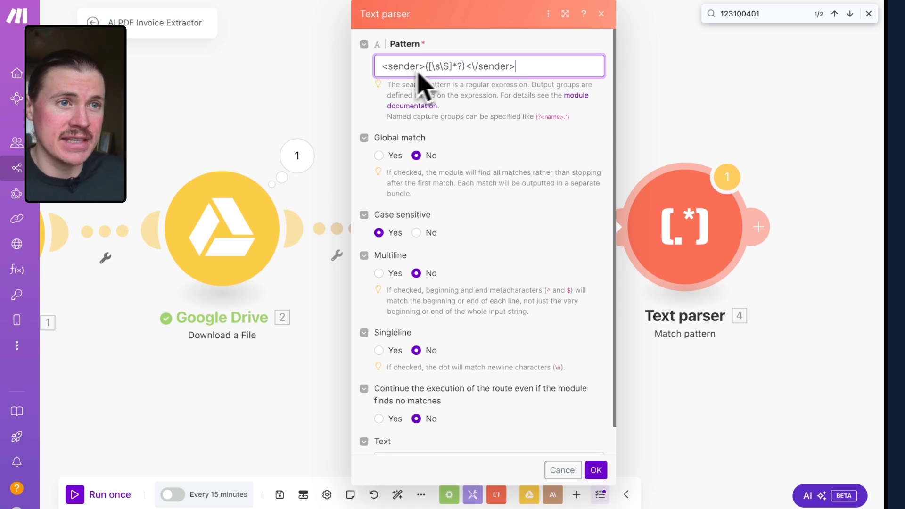
click(600, 14)
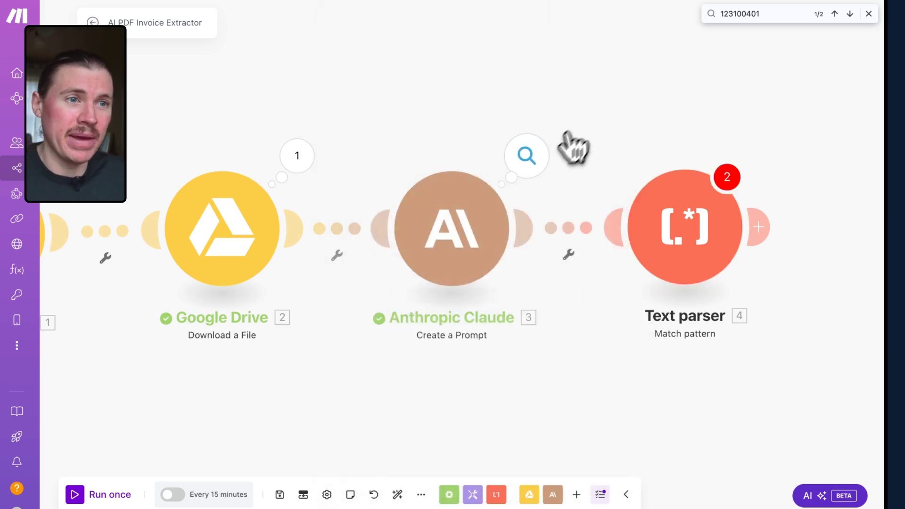
Step: Expand the Text Response in the Claude module's output and examine the opening and closing sender tags inside invoice_analysis
click(541, 155)
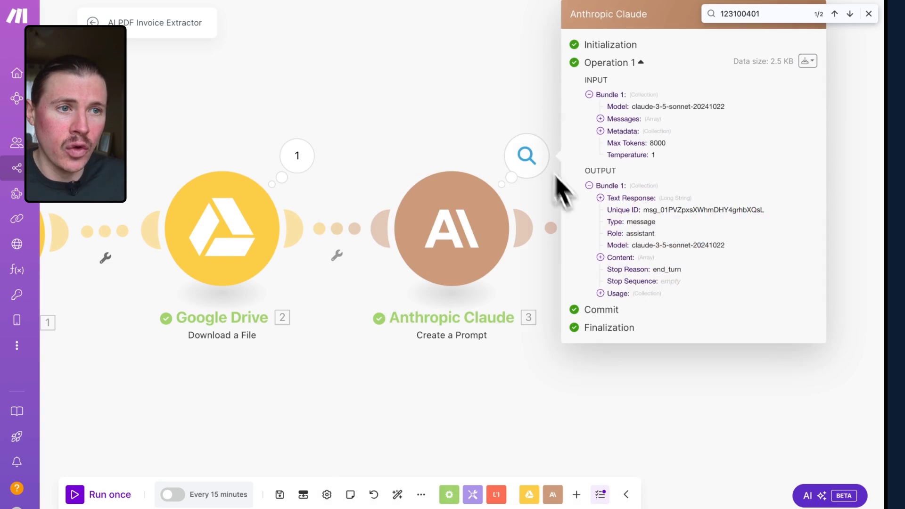
click(617, 208)
scroll(634, 188, down, 5)
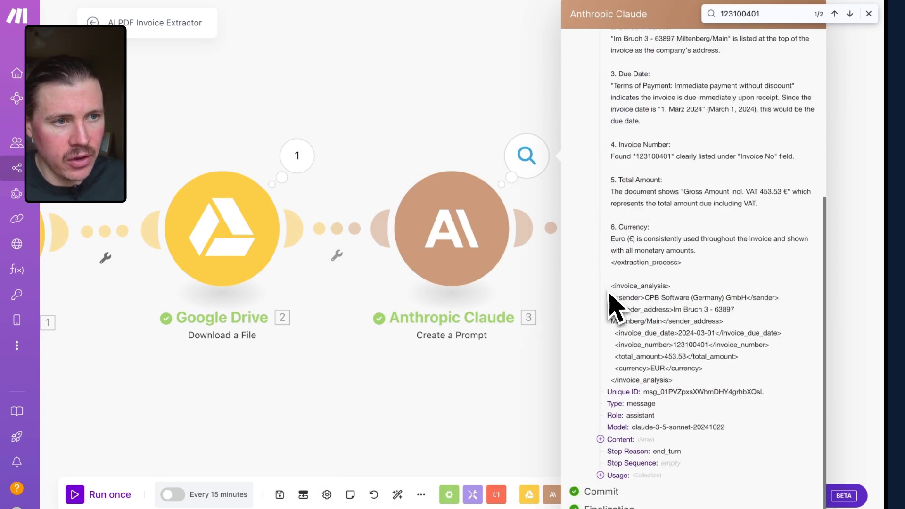
drag(679, 381, 626, 381)
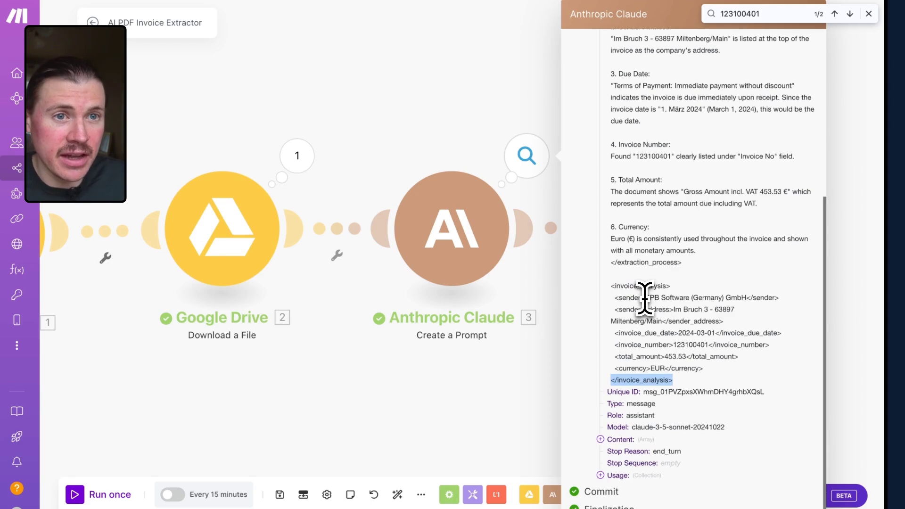
drag(644, 297, 635, 299)
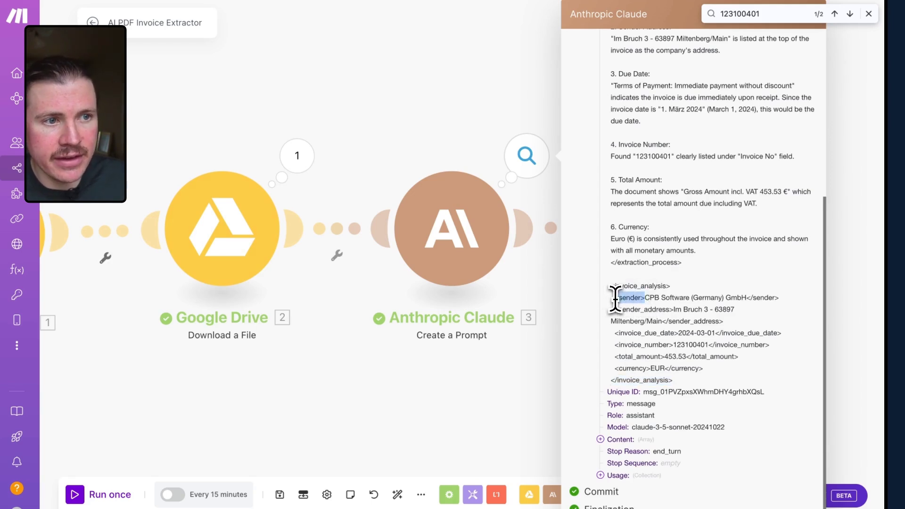
drag(746, 298, 779, 299)
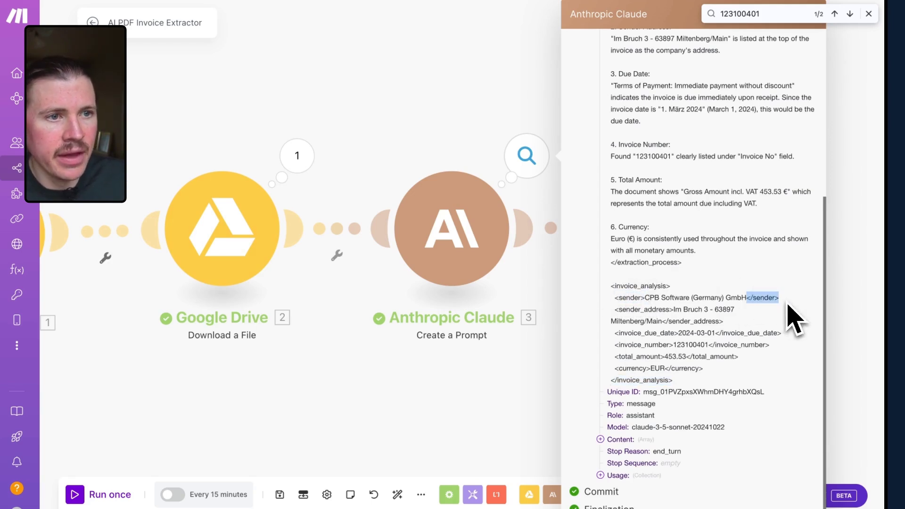
click(546, 175)
Step: Set the Text parser's pattern to <sender>([\s\S]*?)<\/sender>
click(662, 207)
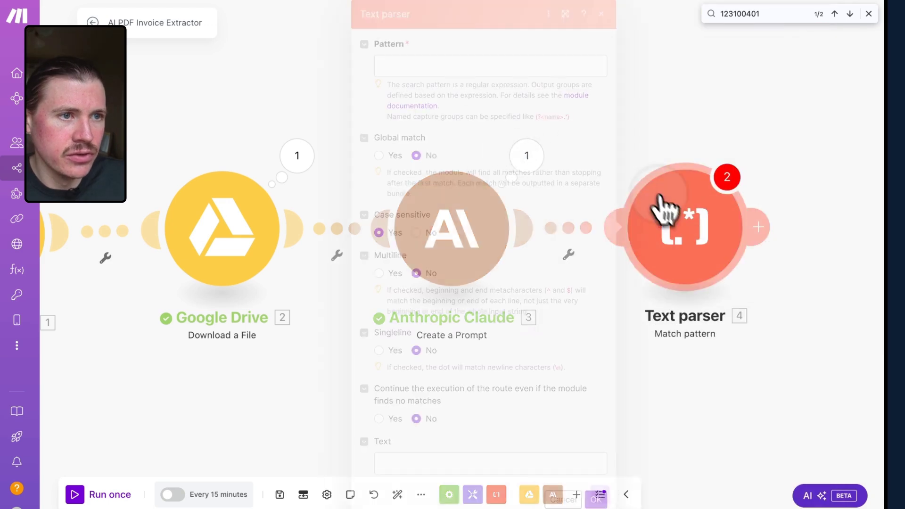
click(453, 65)
text(<sender>([\s\S]*?)<\/sender>)
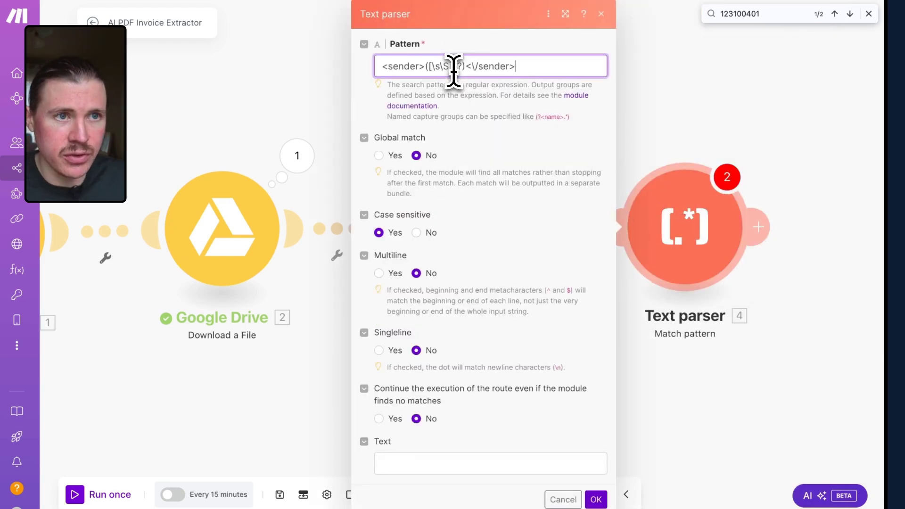
key(Left)
key(Left)
key(Left)
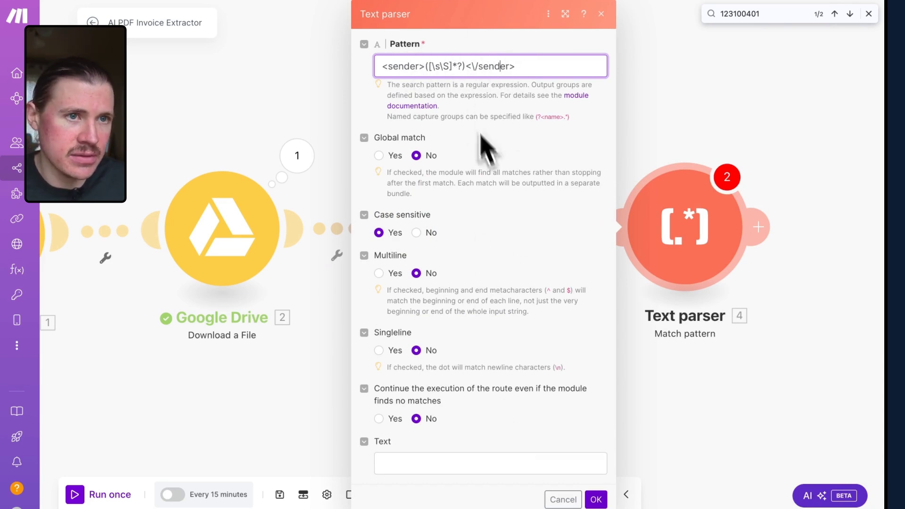
Step: Map Claude's Text Response as the Text parser's input text and save the scenario despite the warning
click(434, 466)
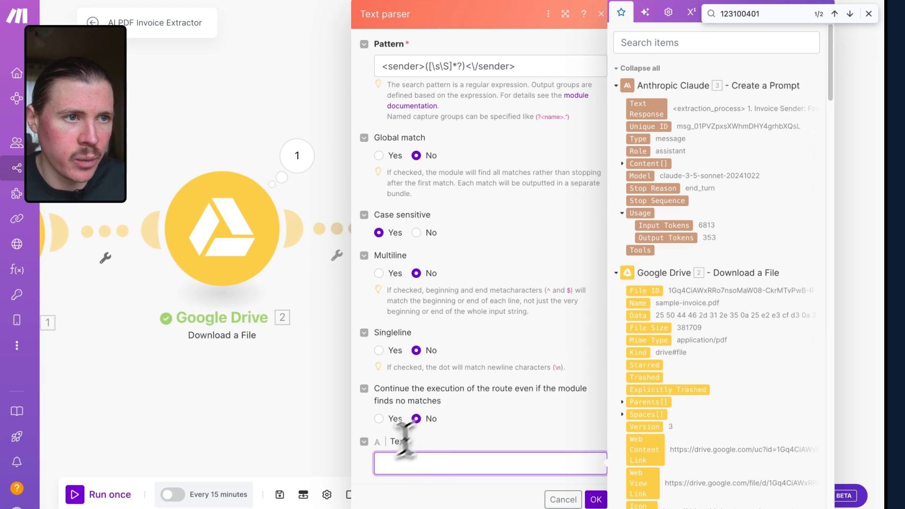
click(658, 113)
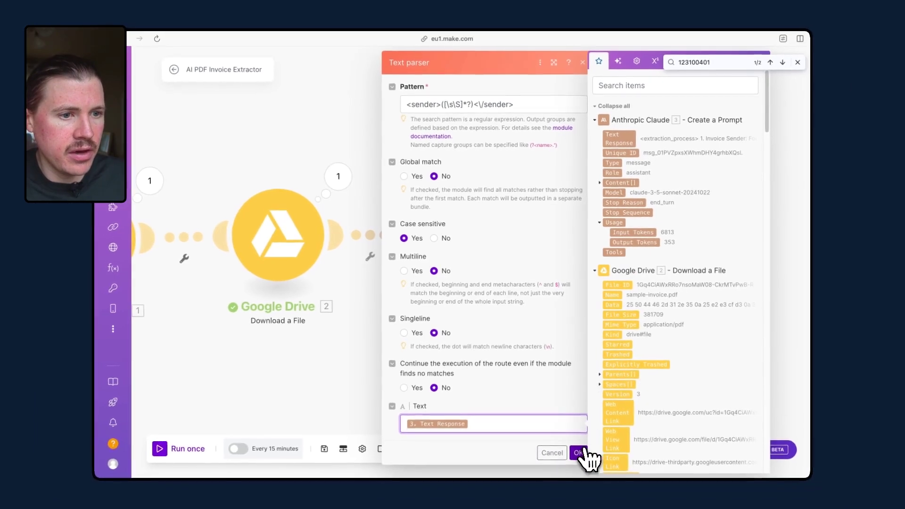
click(595, 499)
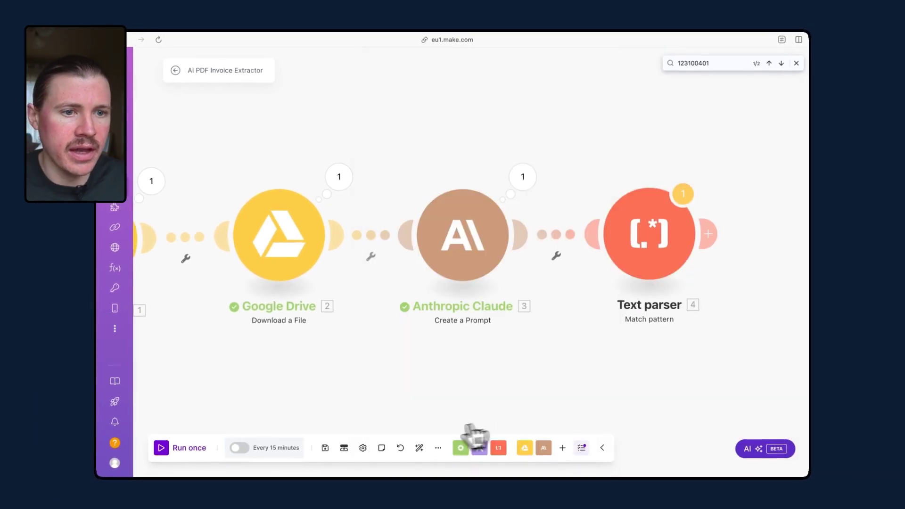
click(325, 448)
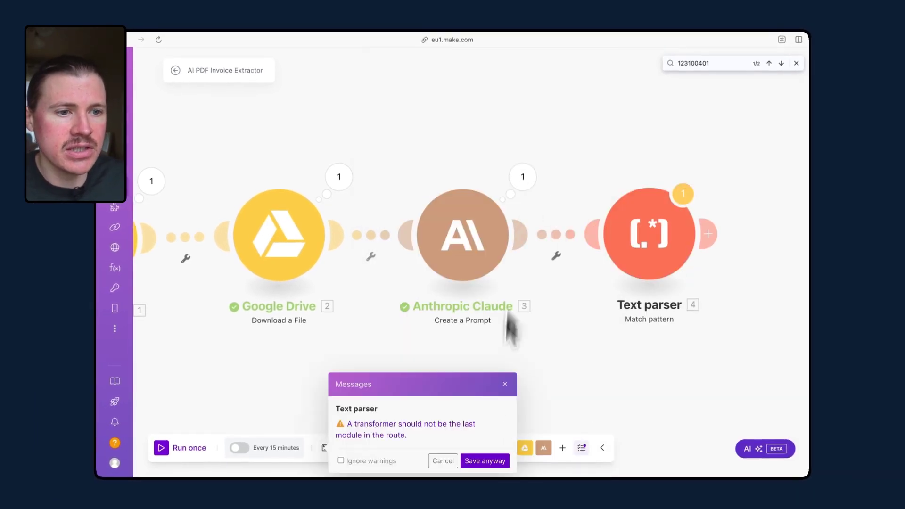
click(484, 460)
Step: Copy the entire Text Response, from <extraction_process> to </invoice_analysis>, out of the Claude module's output
click(523, 179)
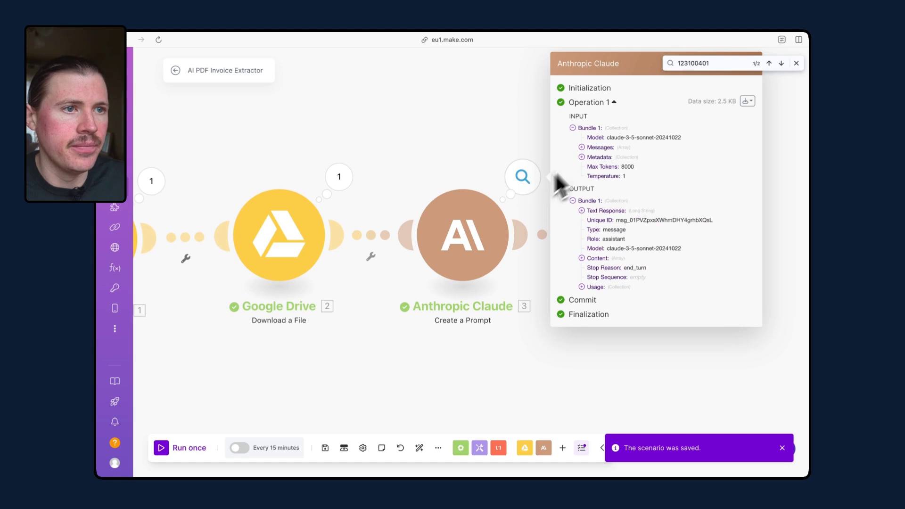
click(581, 211)
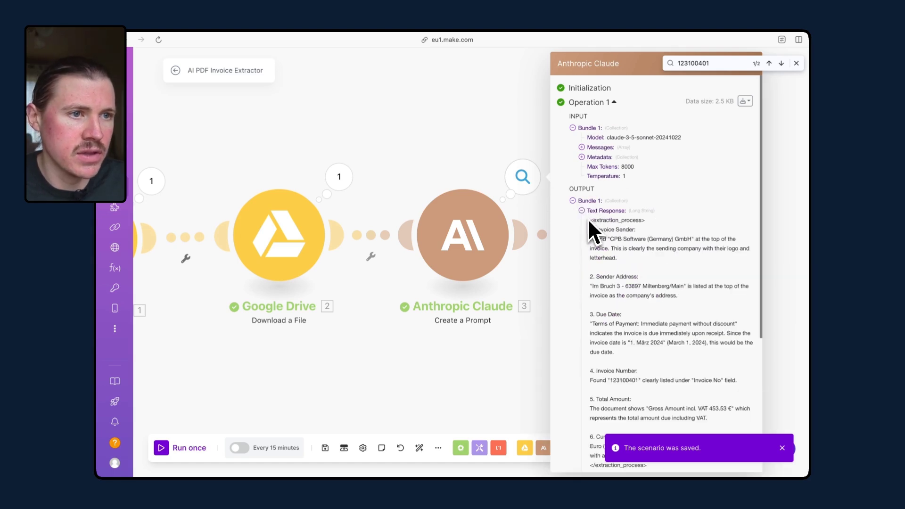
drag(587, 219, 647, 335)
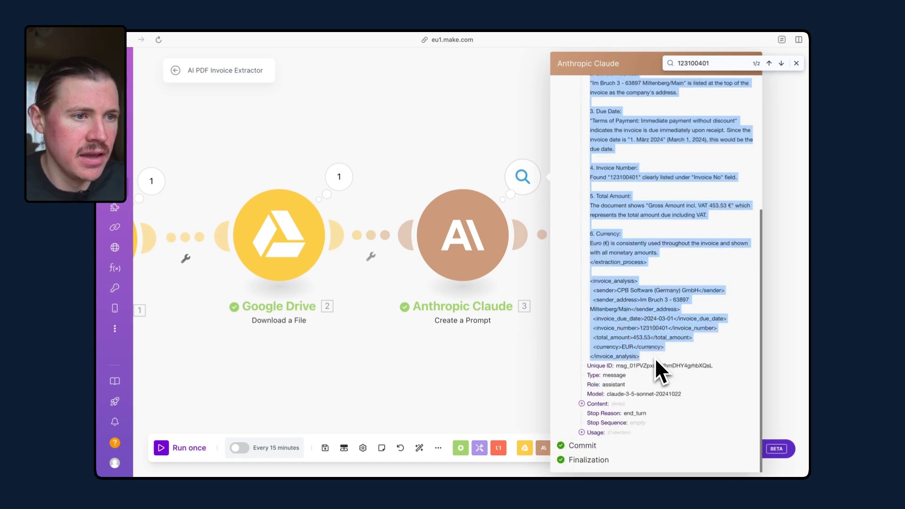
click(470, 136)
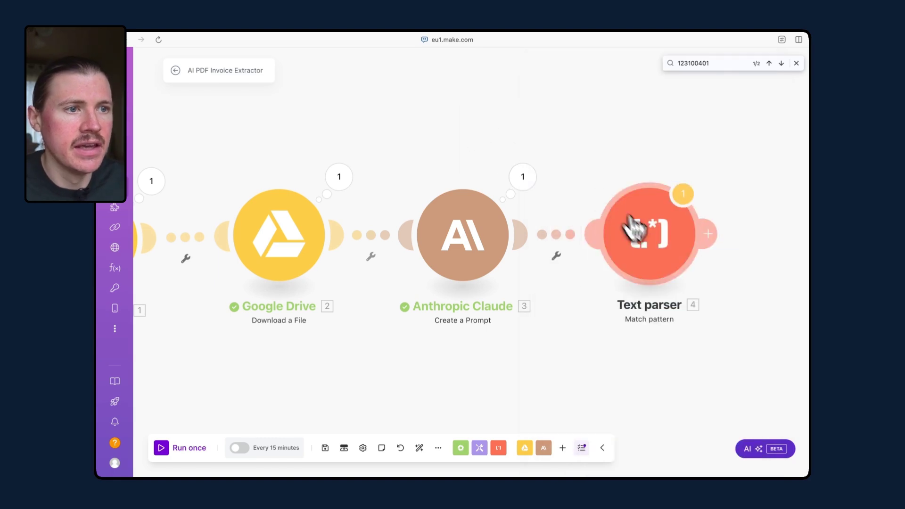
Step: Run only the Text parser module, using the copied Claude response as the Text Response value
right_click(646, 236)
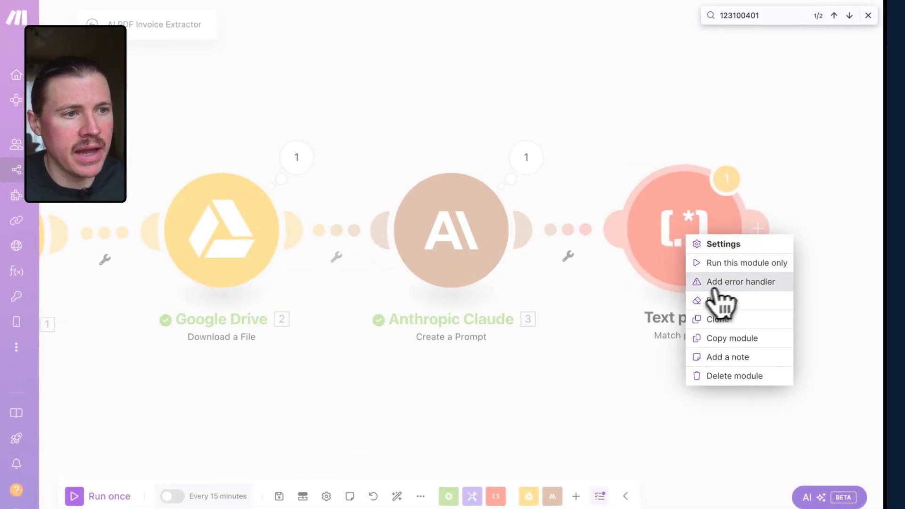
click(700, 262)
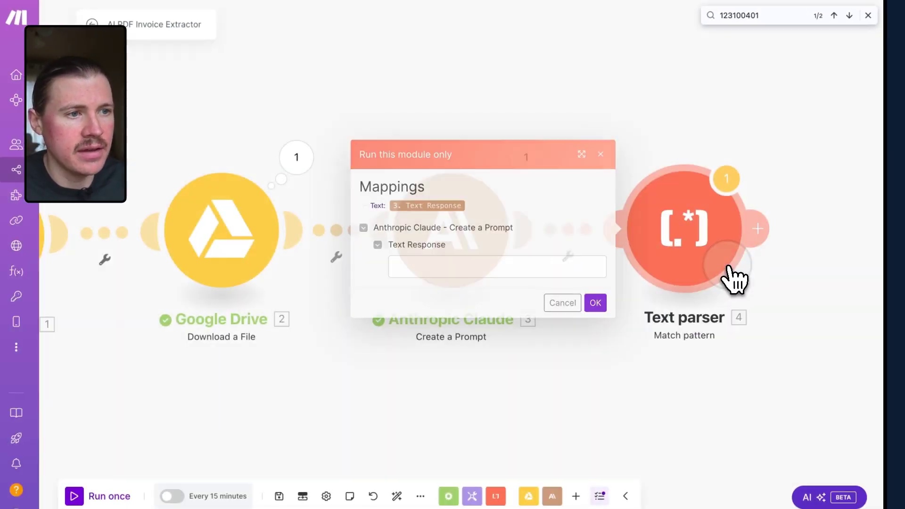
click(450, 267)
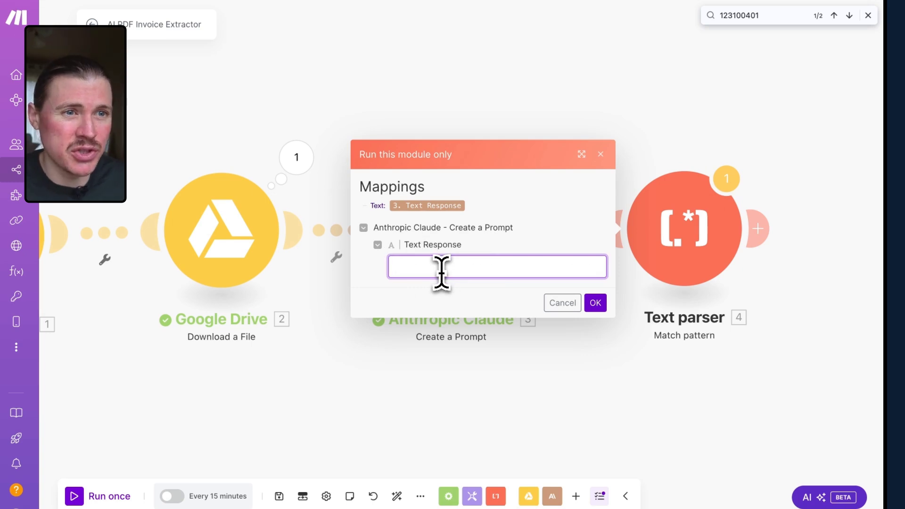
key(ctrl+v)
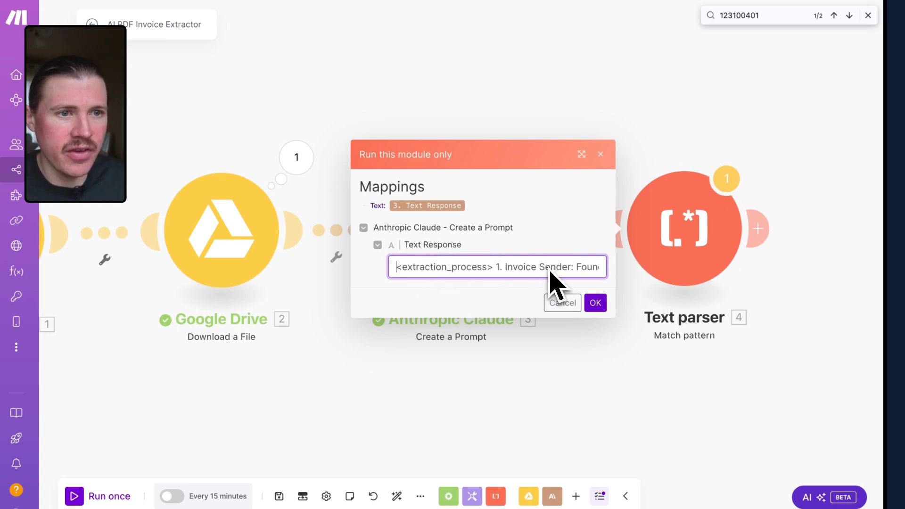
click(595, 303)
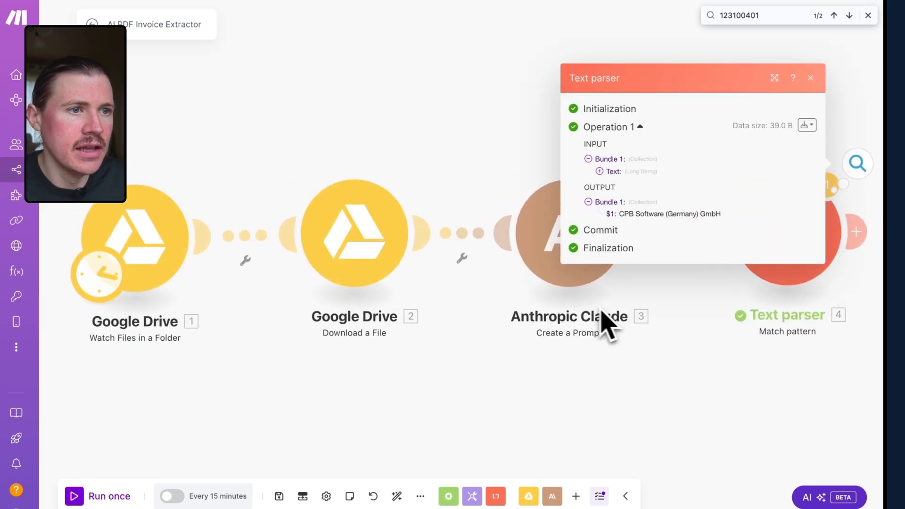
Step: Examine the Text parser's $1 output and its input text, then open the module's warning message
drag(619, 214, 736, 214)
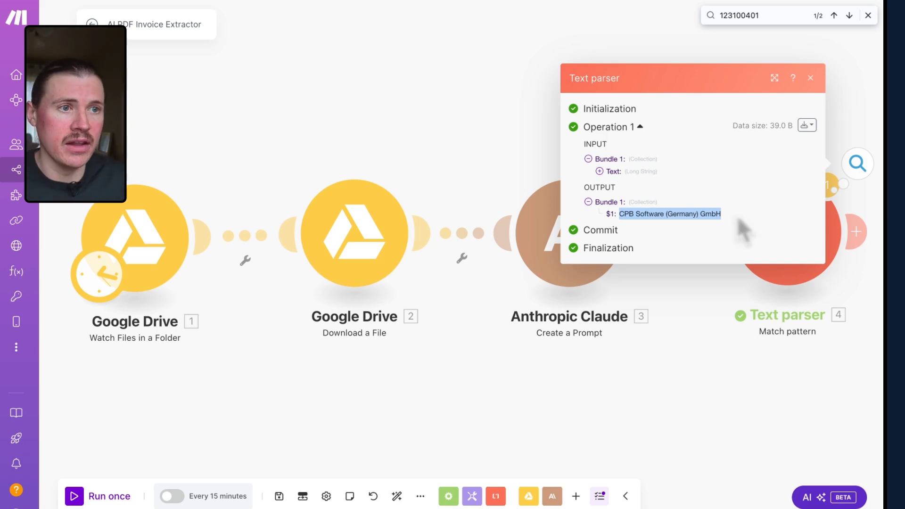
click(612, 171)
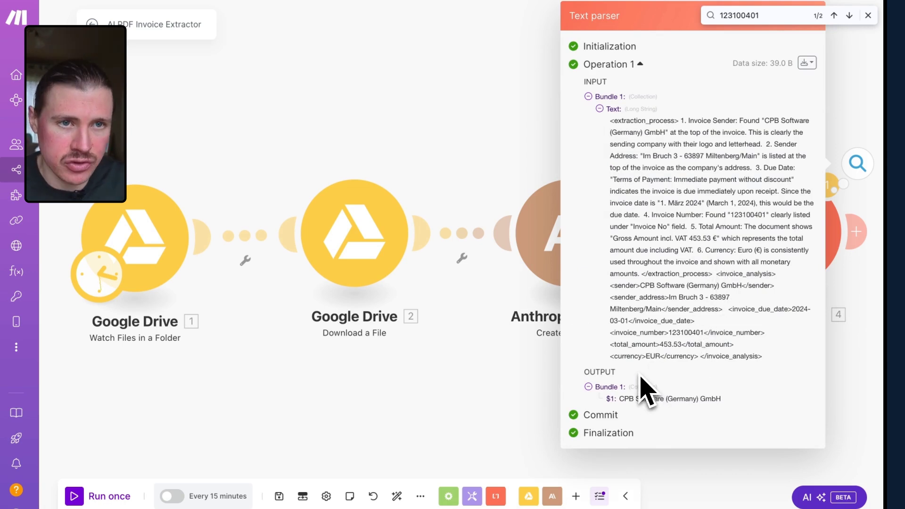
click(559, 391)
scroll(588, 379, right, 3)
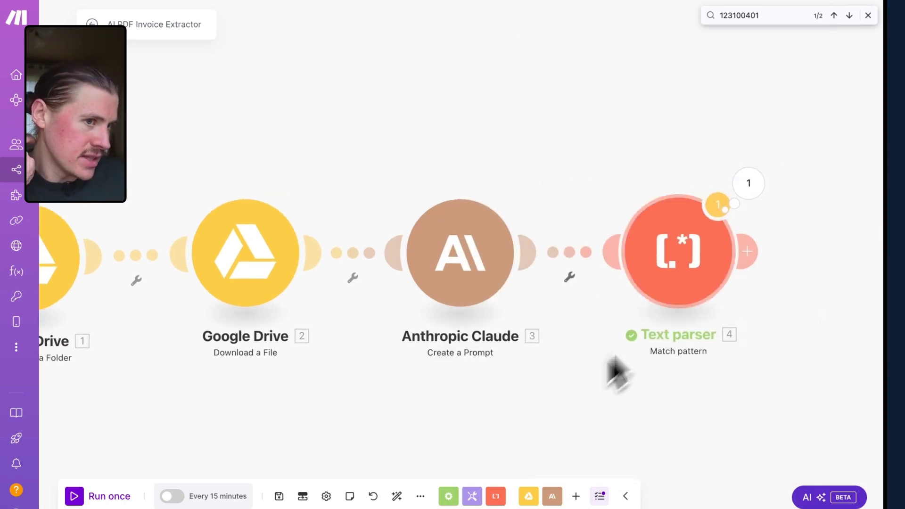
click(714, 208)
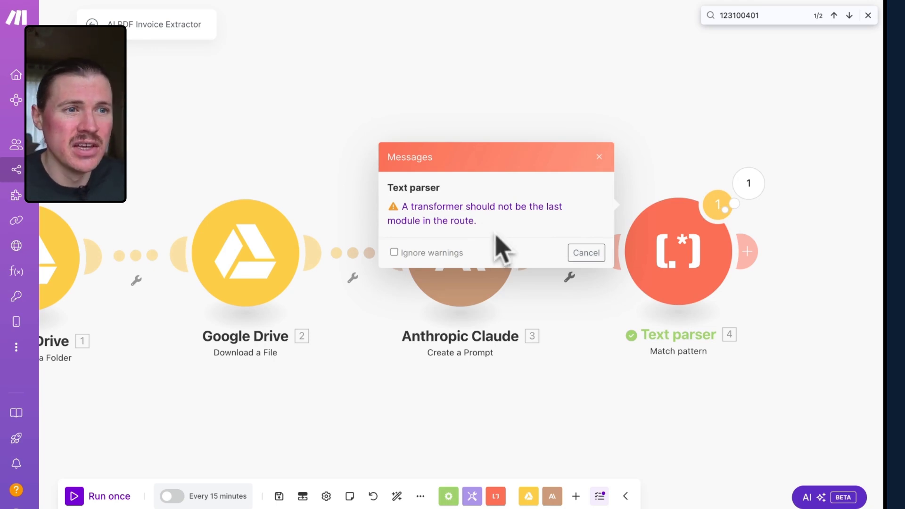
Step: Dismiss the Text parser's warning message and rename that module to sender
click(583, 254)
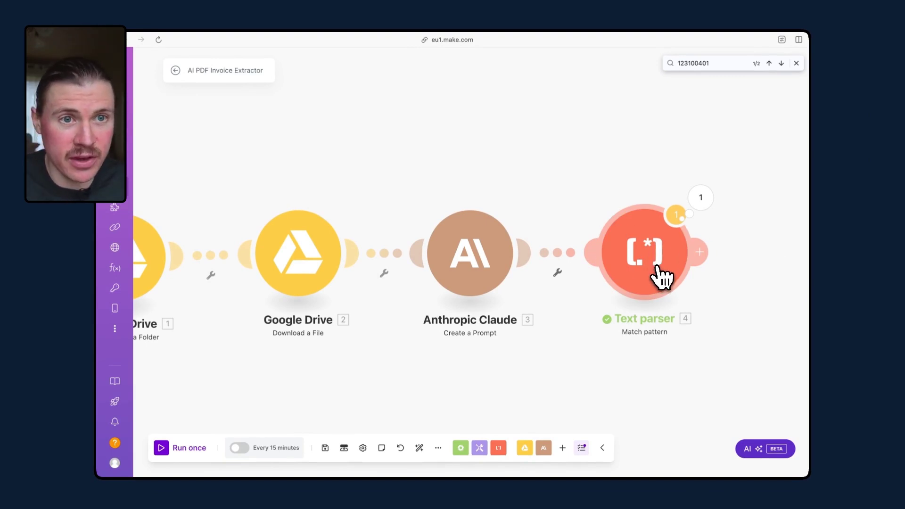
right_click(660, 272)
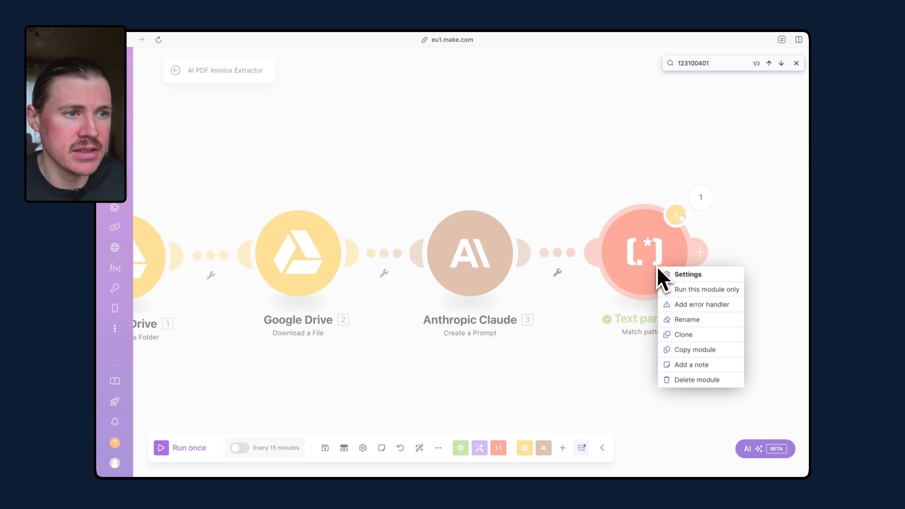
click(689, 317)
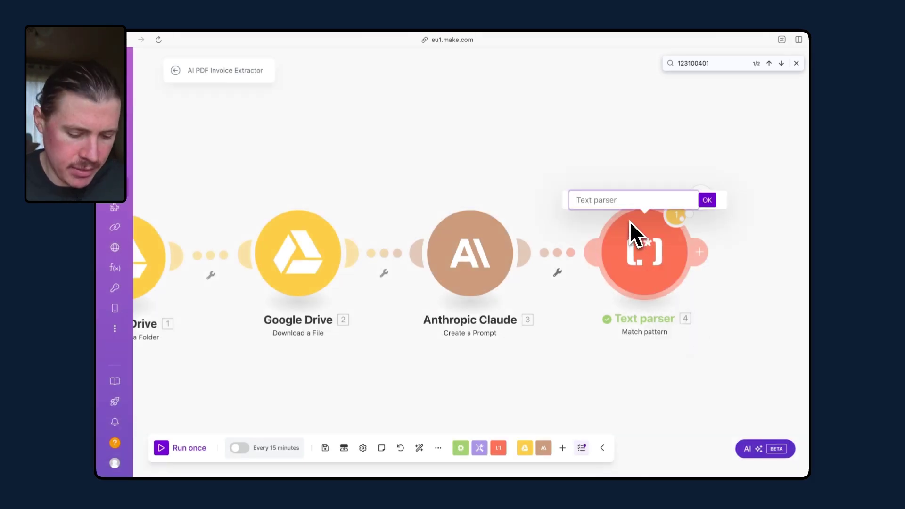
text(sender)
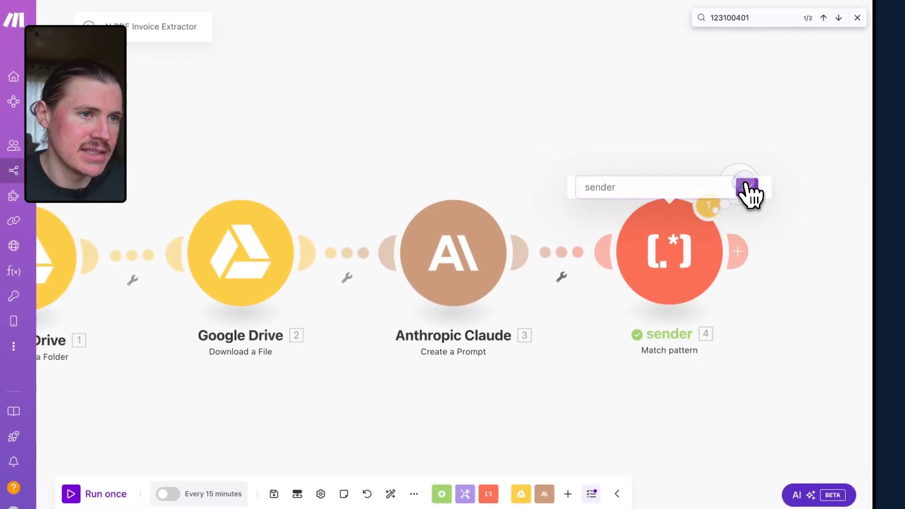
click(746, 187)
Step: Clone the sender module and place the copy right after it as the last module in the route
scroll(737, 384, right, 3)
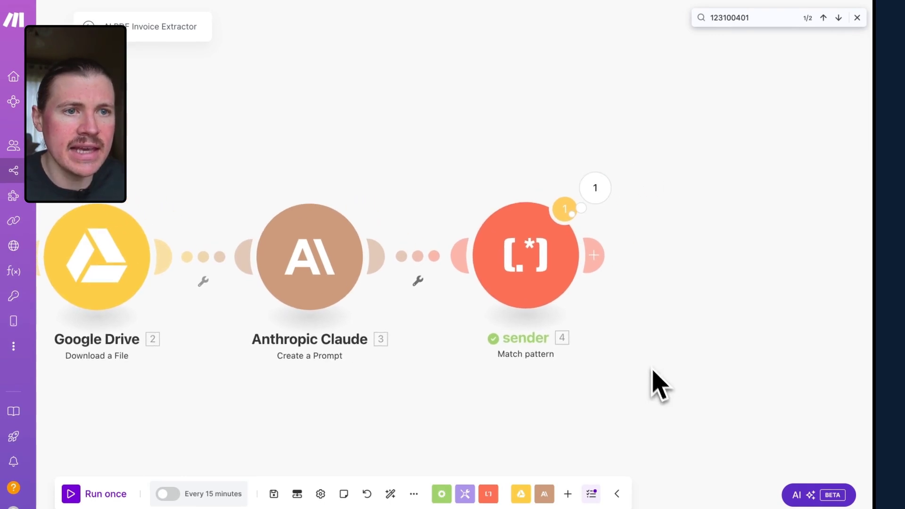
right_click(545, 262)
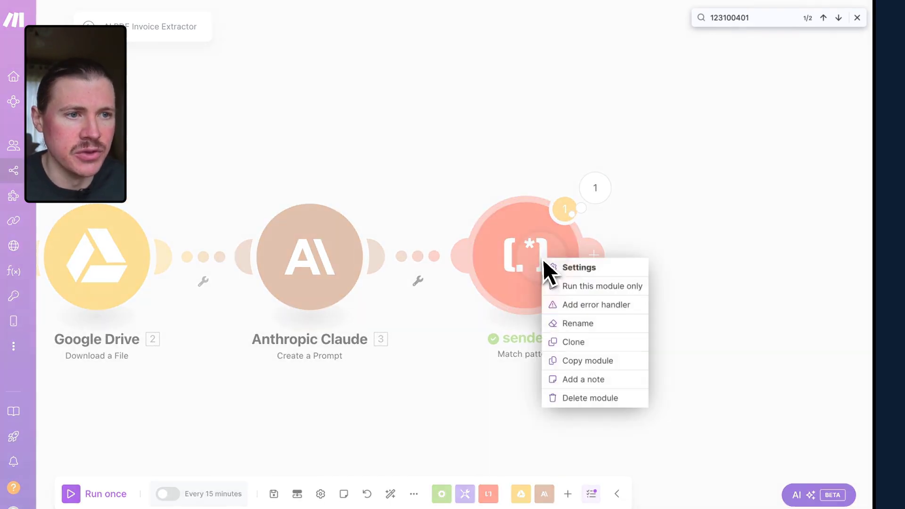
click(575, 343)
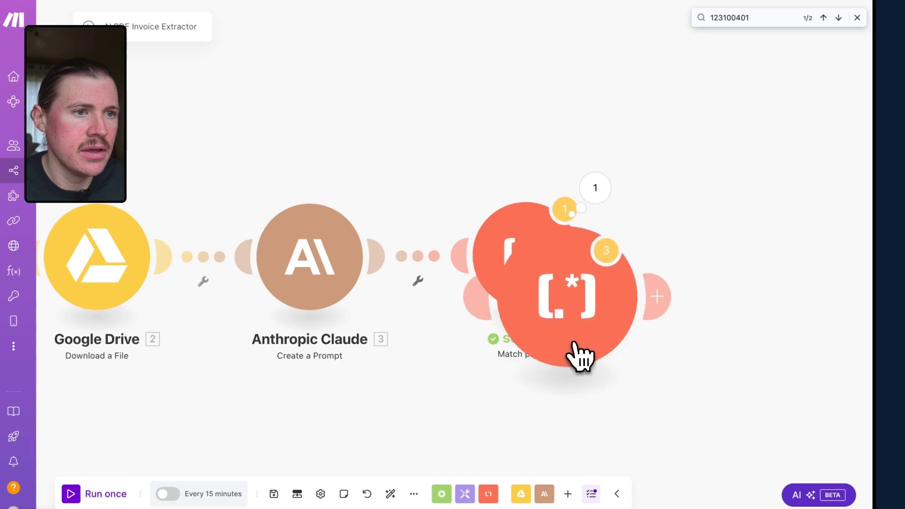
click(715, 256)
Step: Change the cloned parser's pattern to <sender_address>([\s\S]*?)<\/sender_address> and confirm its settings
click(722, 257)
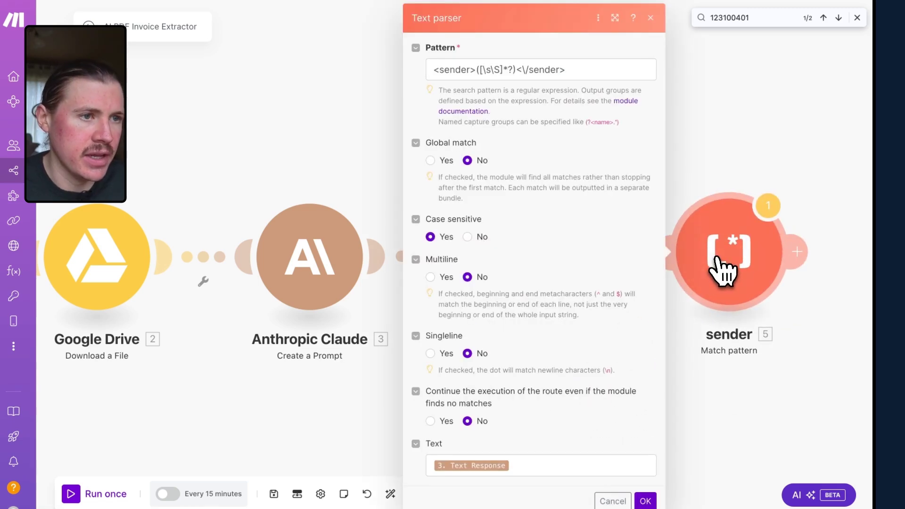
click(471, 70)
text(_addr)
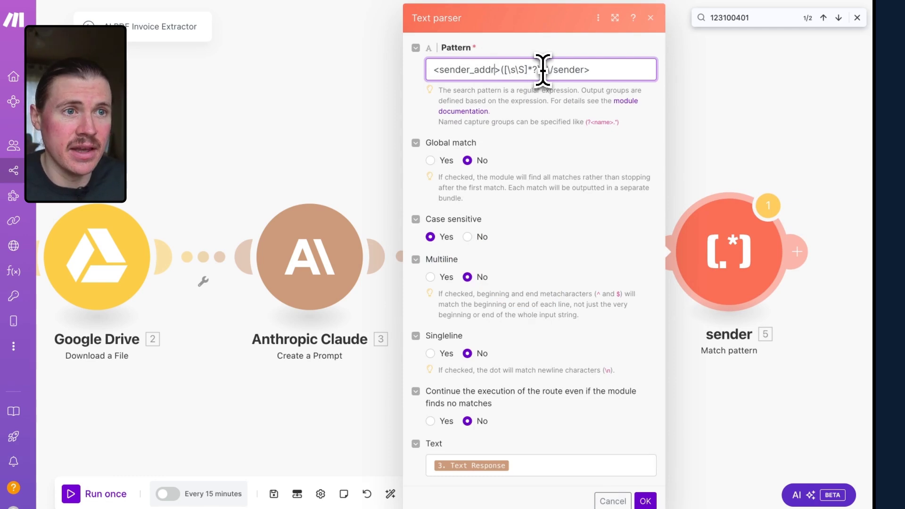
text(ess)
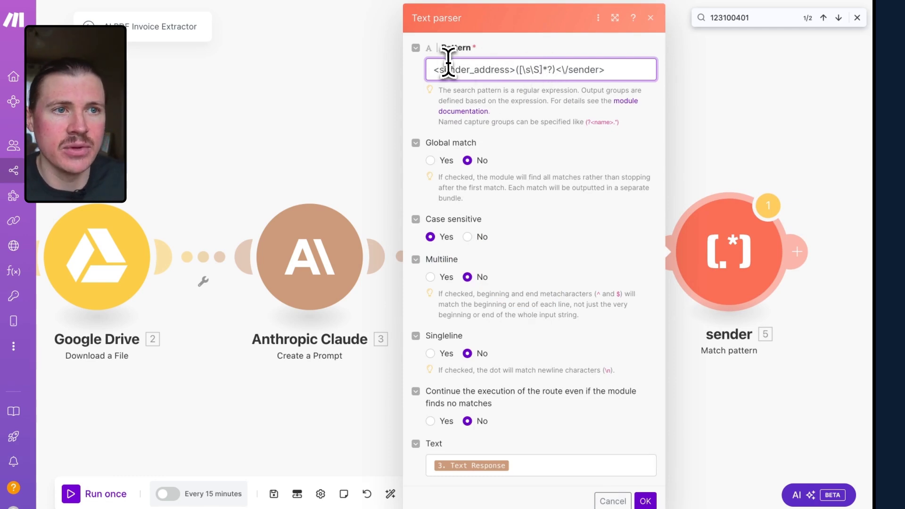
double_click(464, 69)
key(ctrl+c)
double_click(584, 70)
key(ctrl+v)
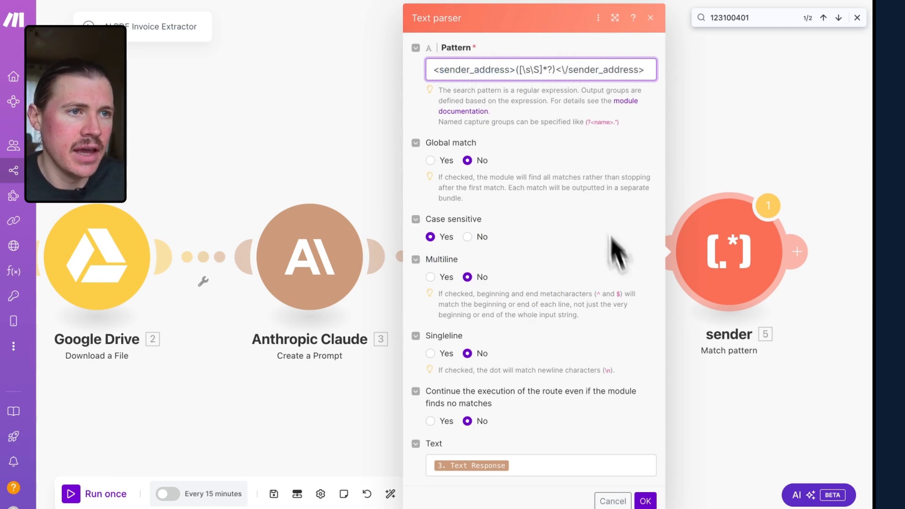
click(645, 500)
Step: Rename the cloned parser to sender_address and save the scenario
right_click(743, 248)
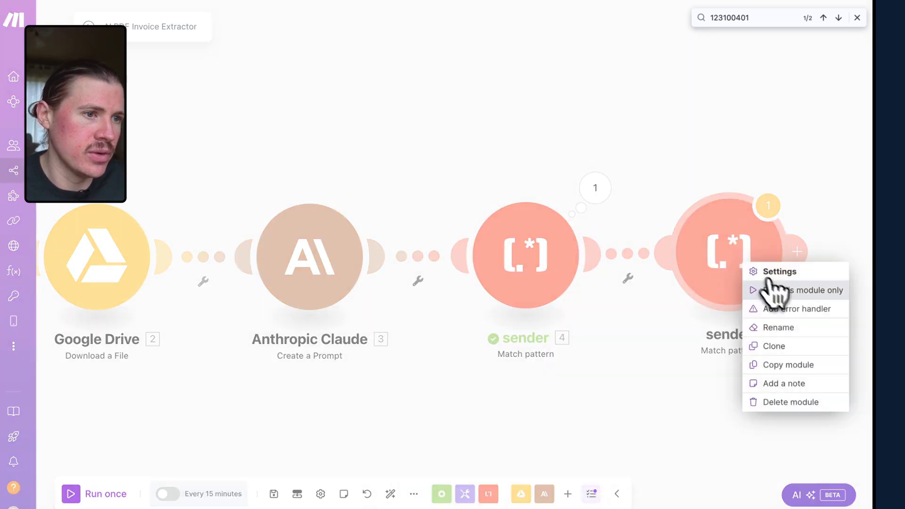
click(790, 326)
key(ctrl+a)
key(ctrl+v)
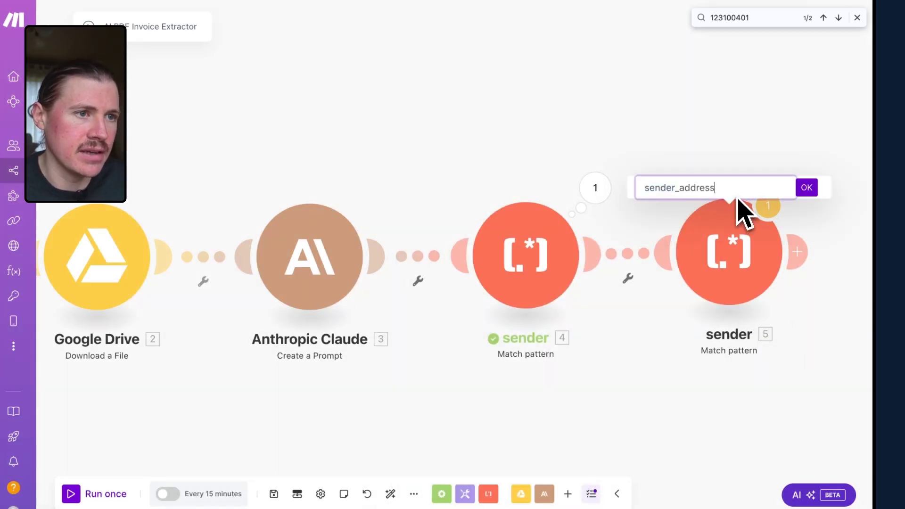
click(806, 187)
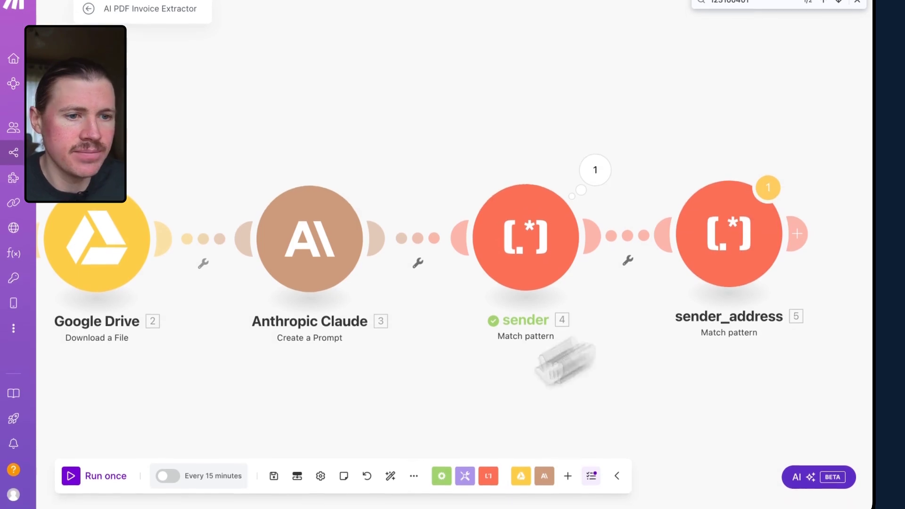
click(274, 493)
click(479, 490)
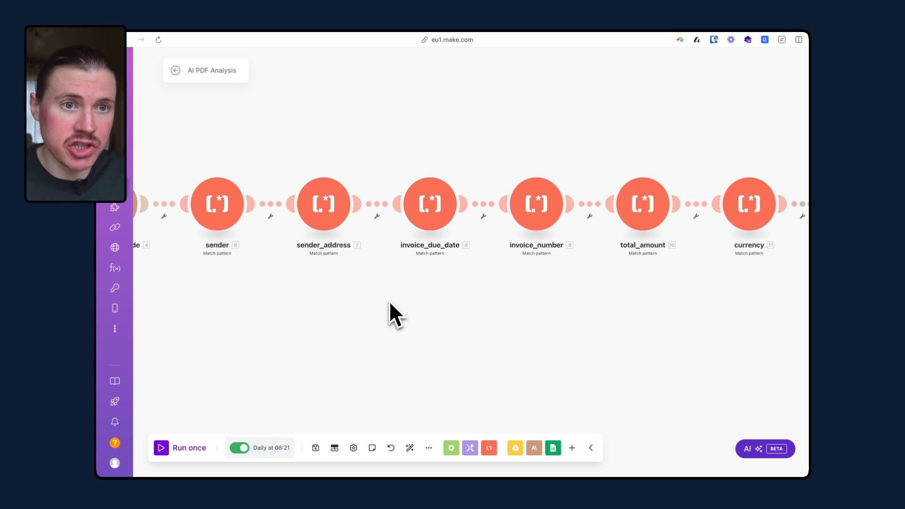
Step: Copy the invoice_due_date, invoice_number, total_amount and currency parsers from the AI PDF Analysis scenario and connect them after sender_address in AI PDF Invoice Extractor
drag(389, 302, 811, 153)
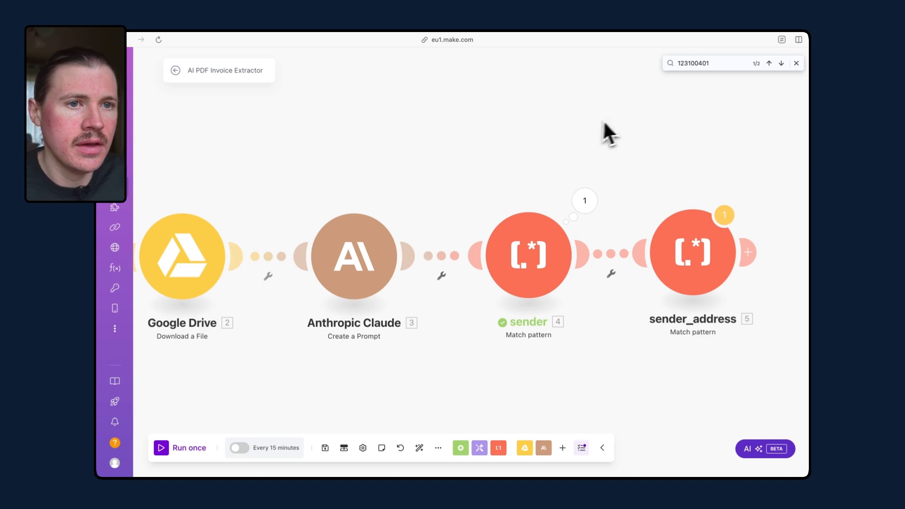
scroll(617, 136, right, 10)
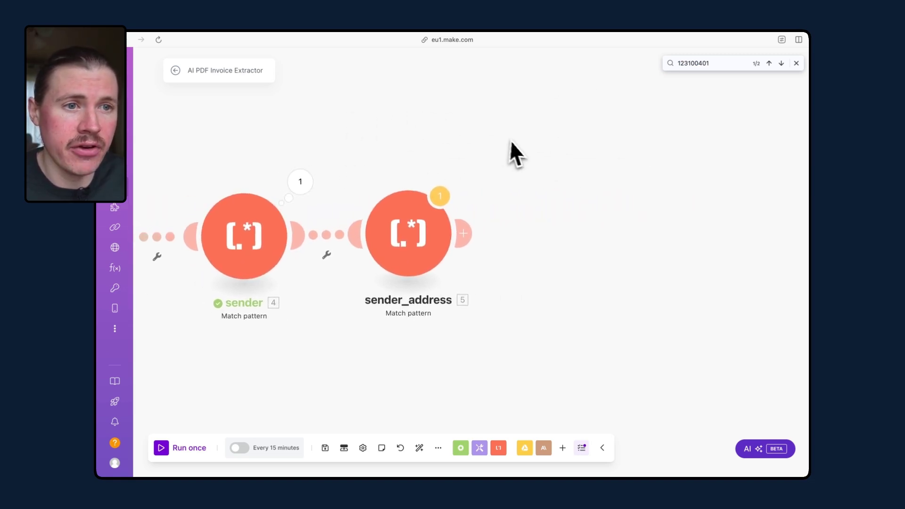
scroll(516, 153, left, 5)
scroll(518, 150, down, 3)
scroll(560, 218, right, 3)
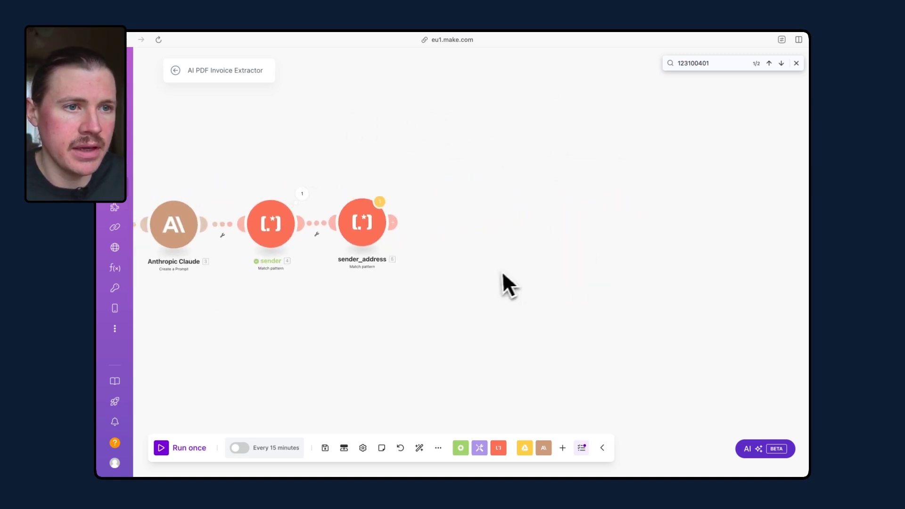
key(super+v)
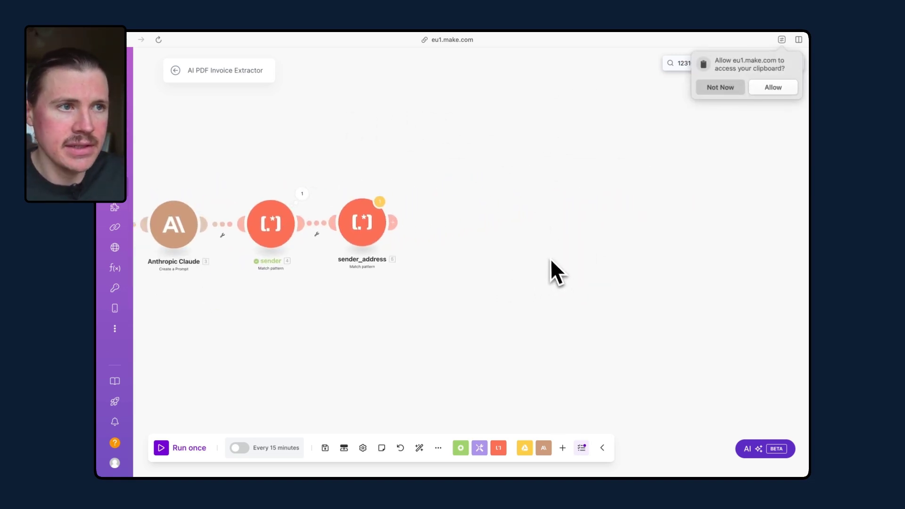
click(772, 87)
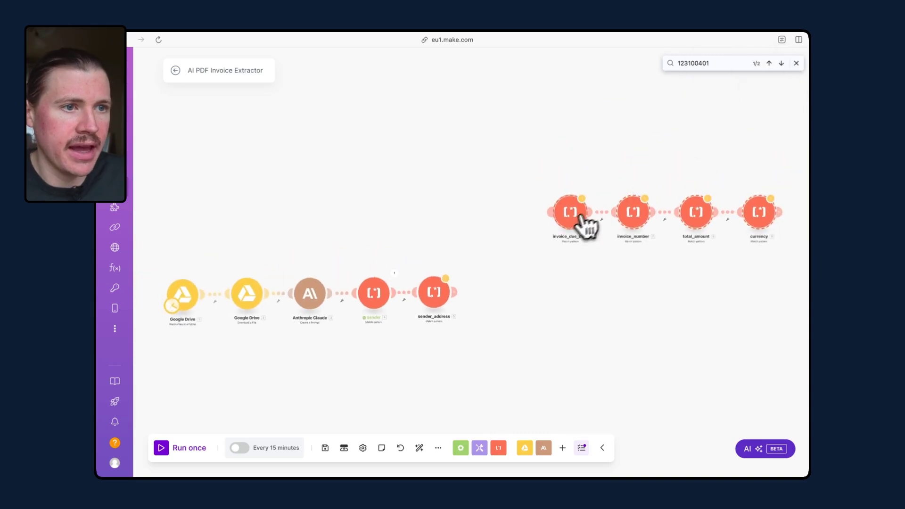
drag(585, 226, 490, 309)
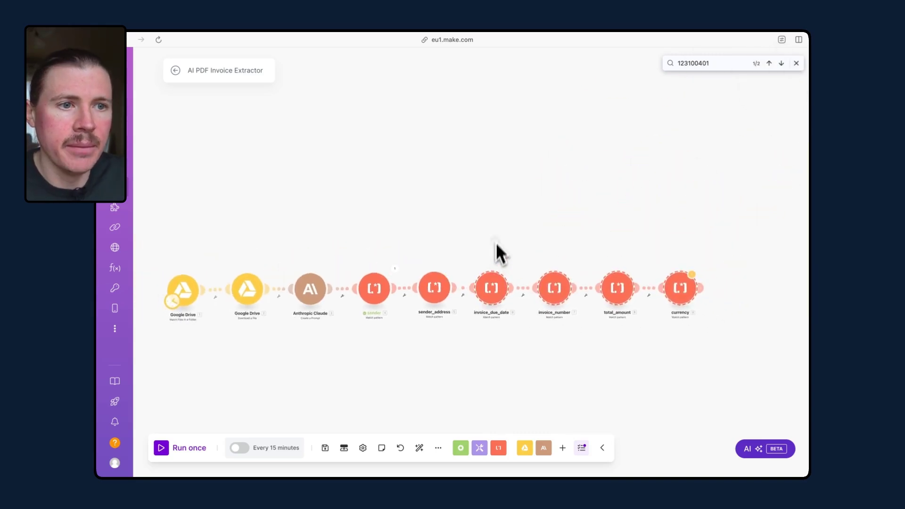
Step: Replace the 4.textResponse reference in the invoice_due_date parser's input text with Claude's Text Response from module 3
scroll(497, 252, down, 2)
scroll(513, 218, up, 3)
scroll(514, 270, up, 2)
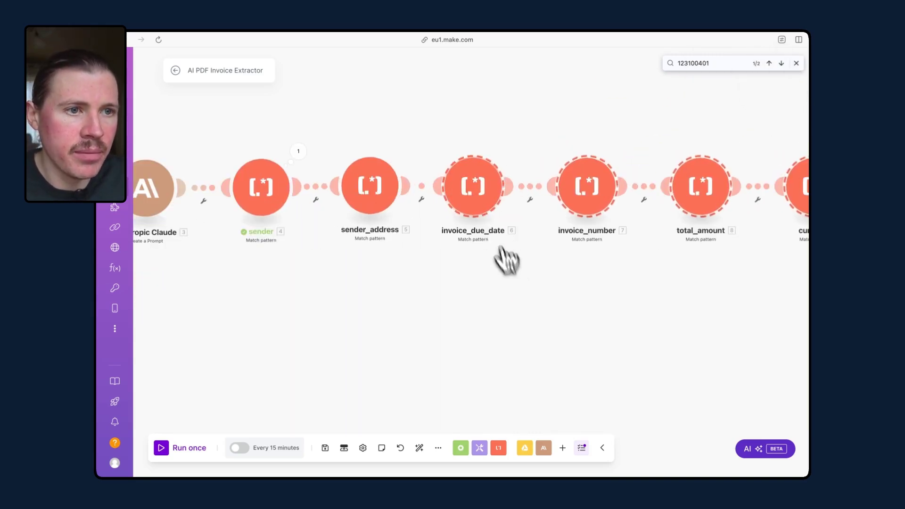
click(479, 191)
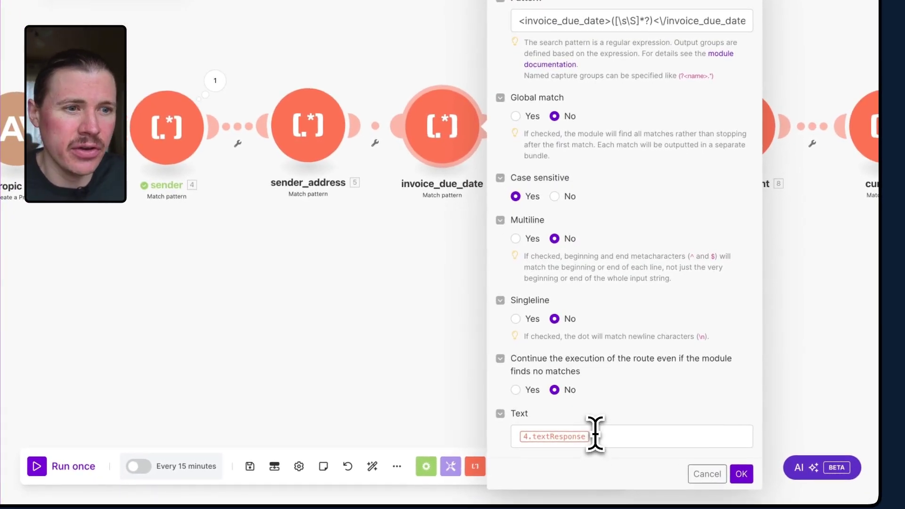
click(591, 436)
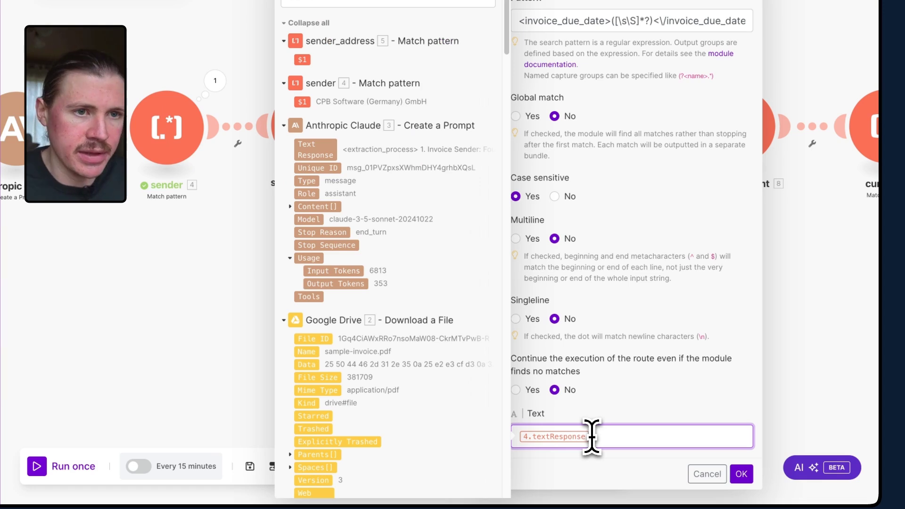
key(BackSpace)
click(314, 150)
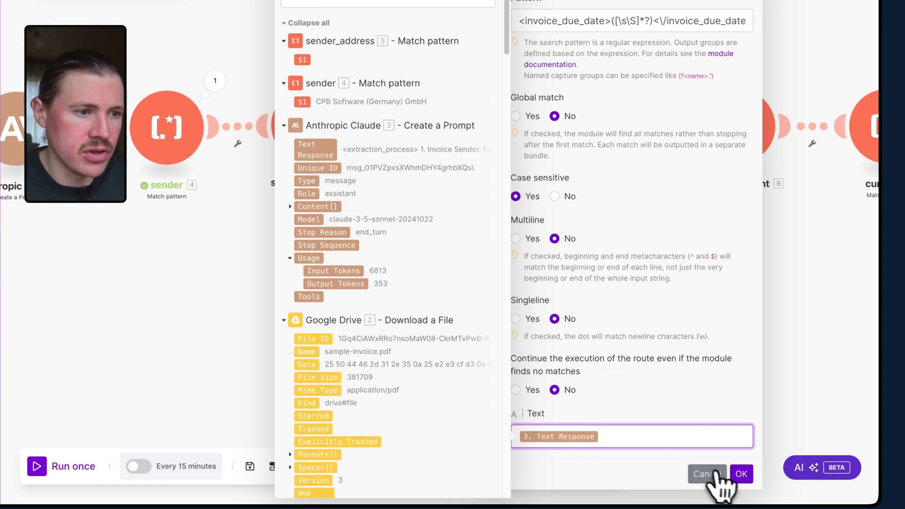
click(741, 473)
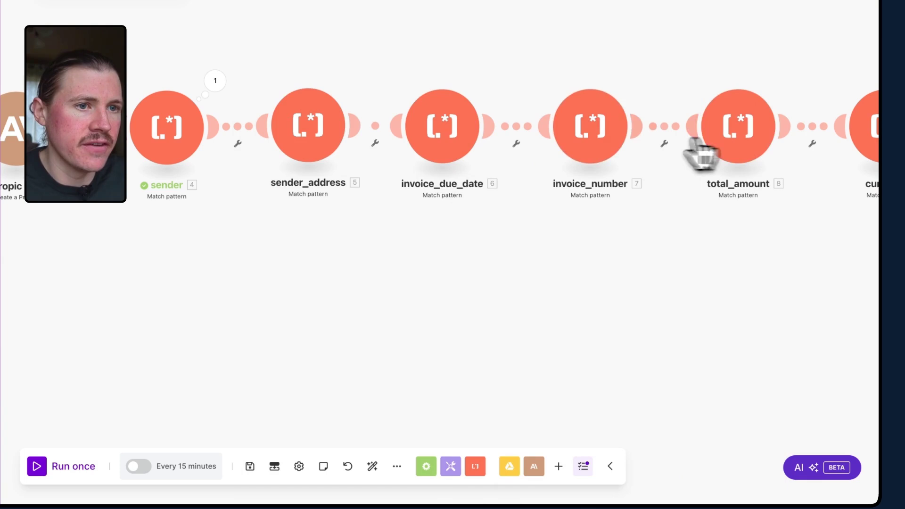
Step: Replace the invoice_number parser's input text with Claude's Text Response from module 3
click(592, 136)
click(707, 435)
key(BackSpace)
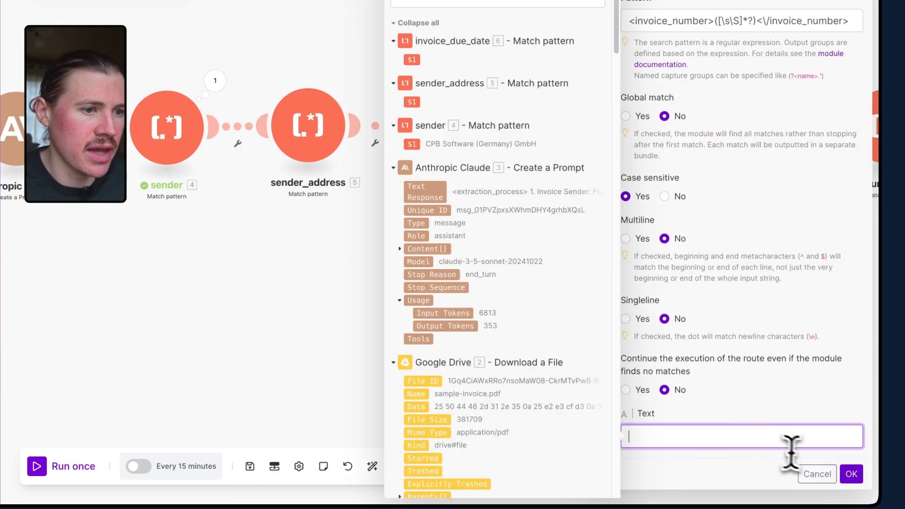
click(424, 192)
click(850, 473)
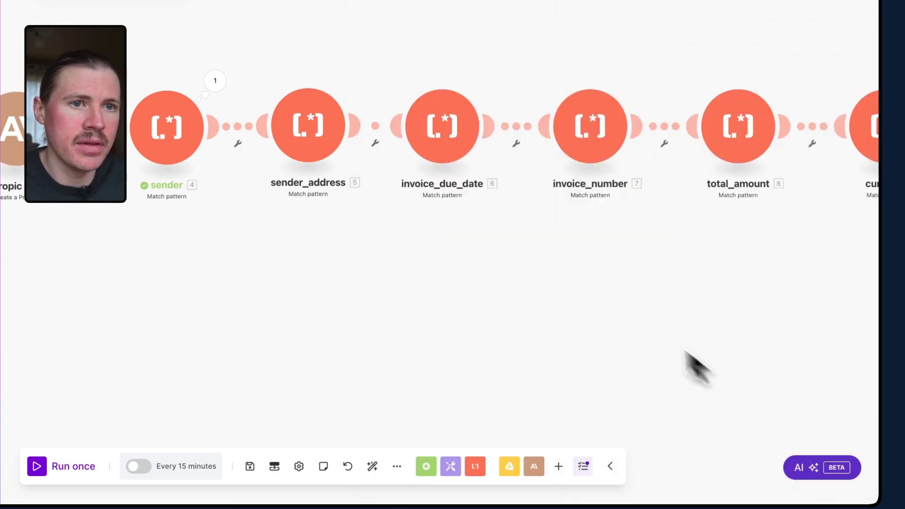
Step: Map Claude's Text Response as the input text of the remaining total_amount and currency parsers and save the scenario
click(511, 186)
click(797, 474)
key(ctrl+s)
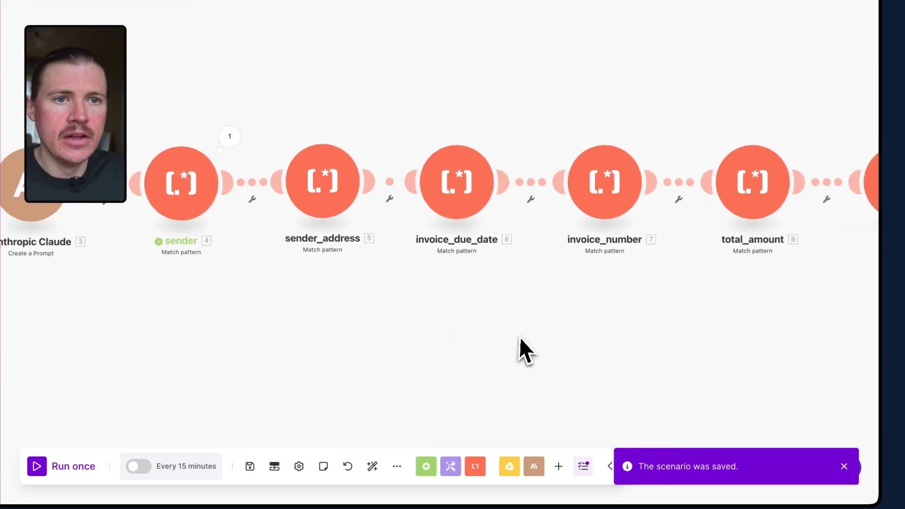
Step: Set the Google Drive Watch Files trigger to start from All and save the scenario despite the warning
scroll(494, 348, left, 5)
scroll(528, 365, down, 2)
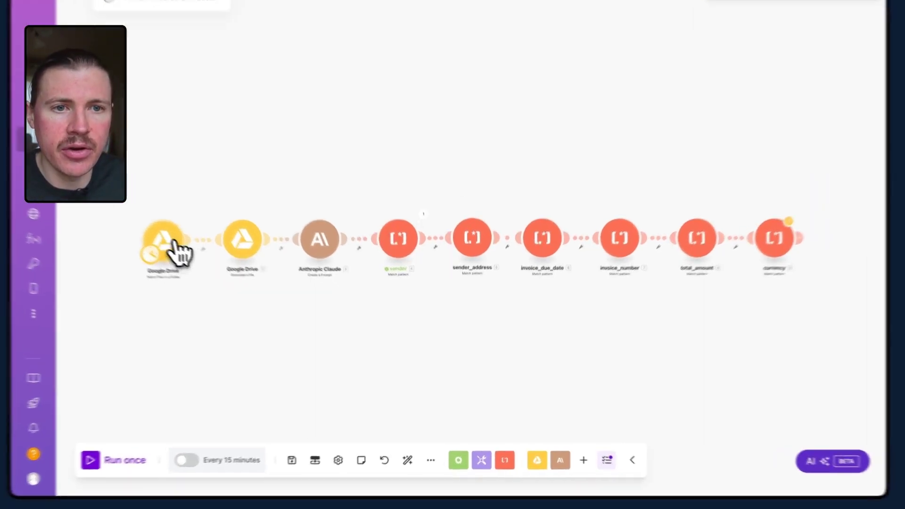
right_click(226, 272)
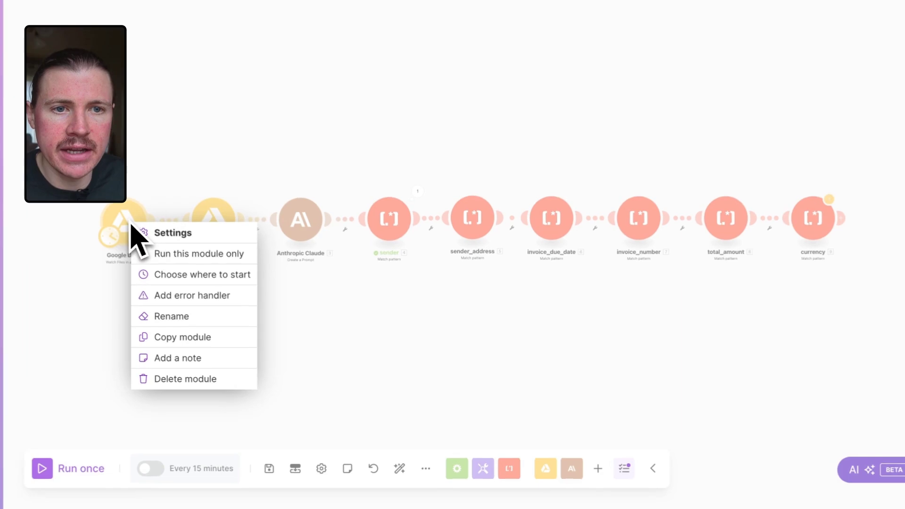
click(170, 273)
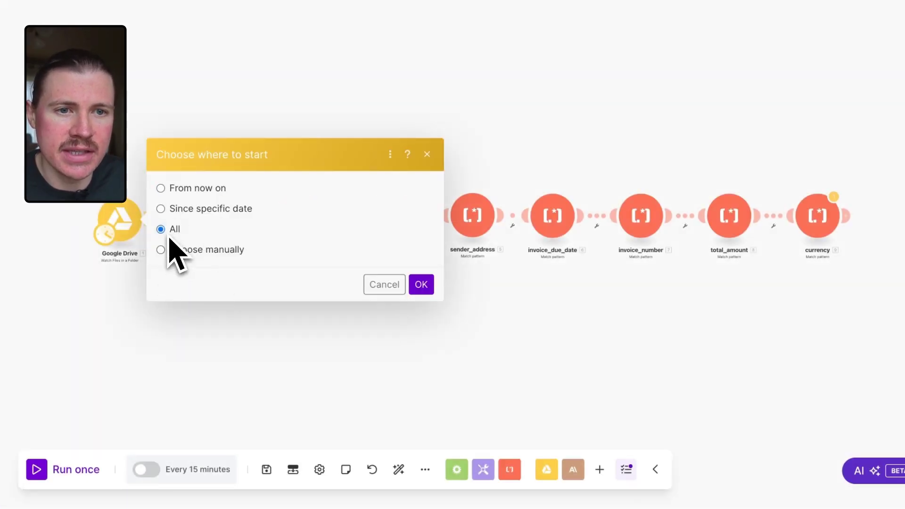
click(421, 284)
click(266, 469)
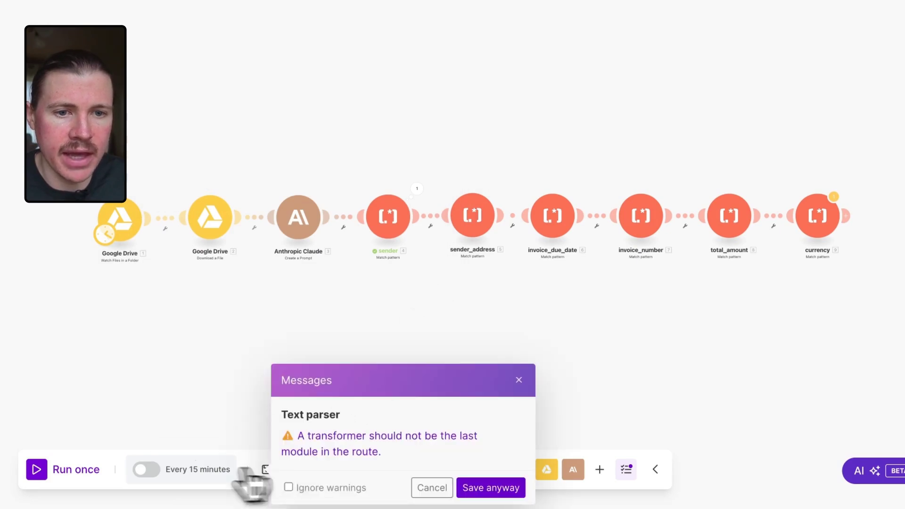
click(504, 488)
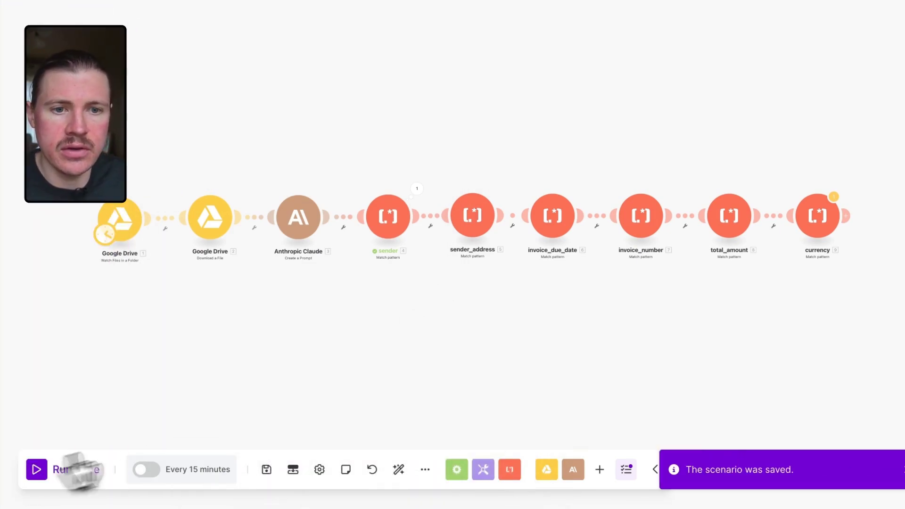
Step: Run the whole invoice extraction scenario once
click(46, 468)
click(534, 264)
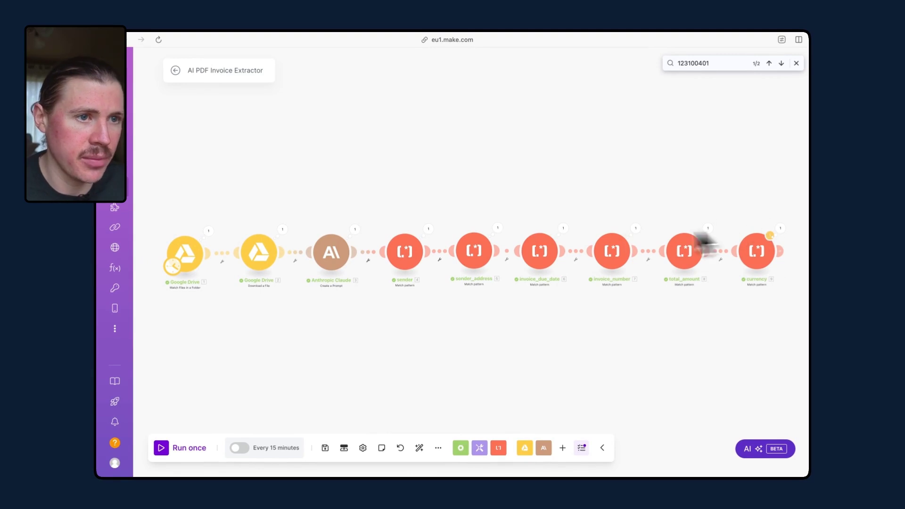
Step: Inspect the run output of each Text parser, from sender through currency
click(428, 230)
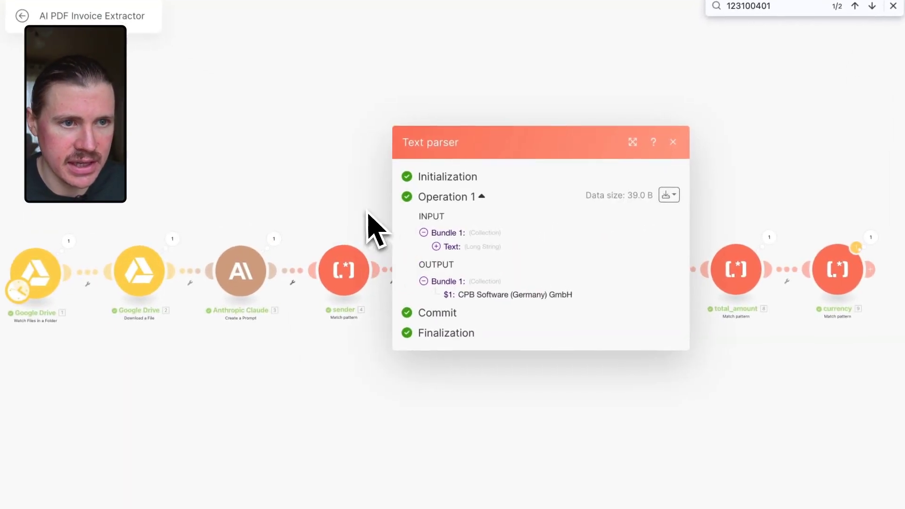
click(368, 213)
click(474, 236)
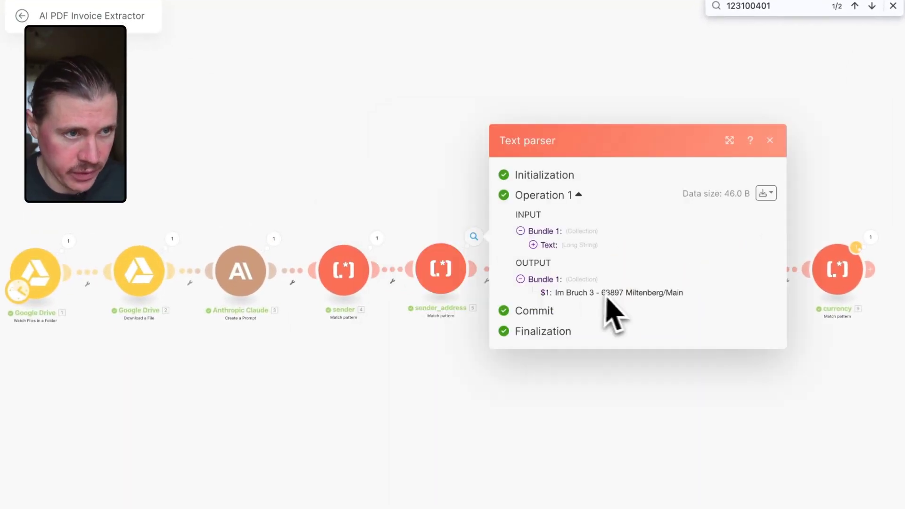
click(428, 205)
click(566, 237)
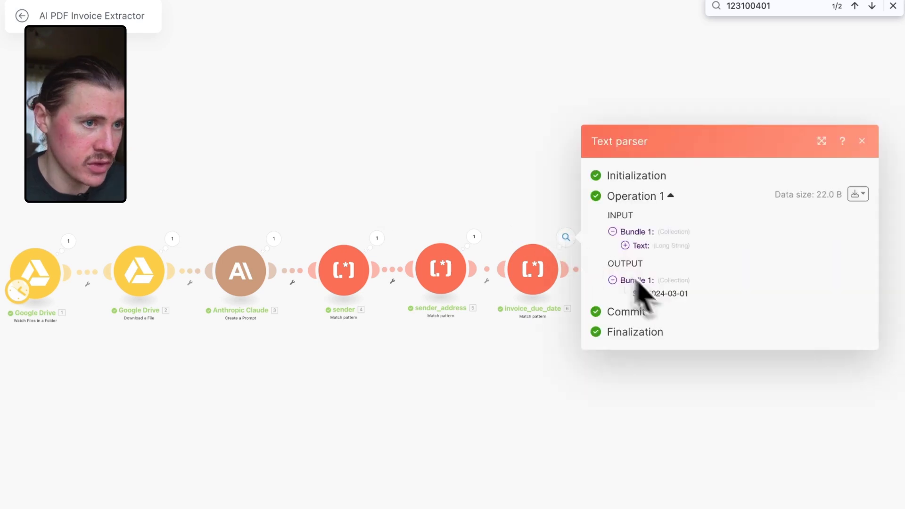
click(546, 190)
click(667, 237)
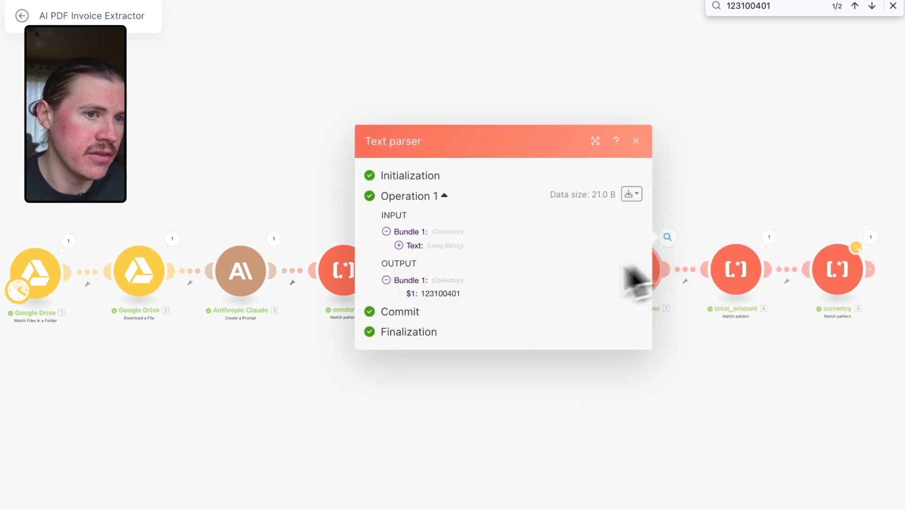
click(769, 237)
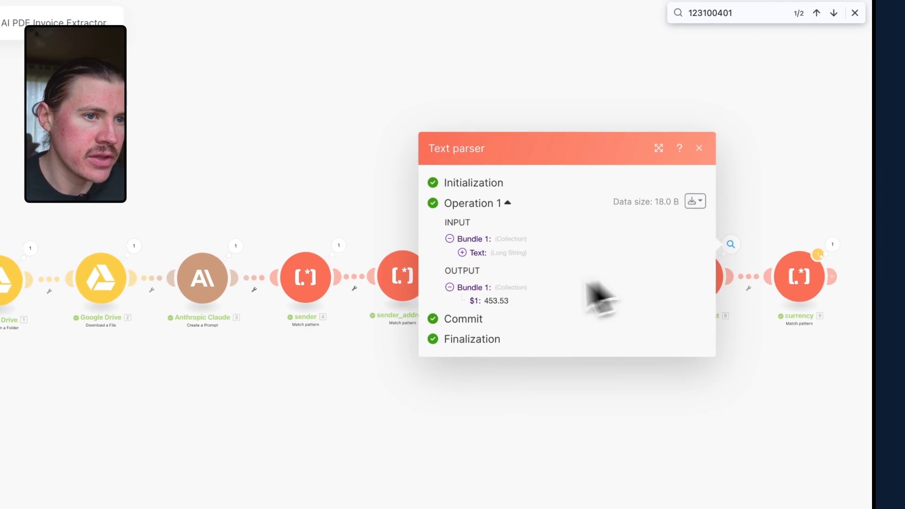
click(834, 247)
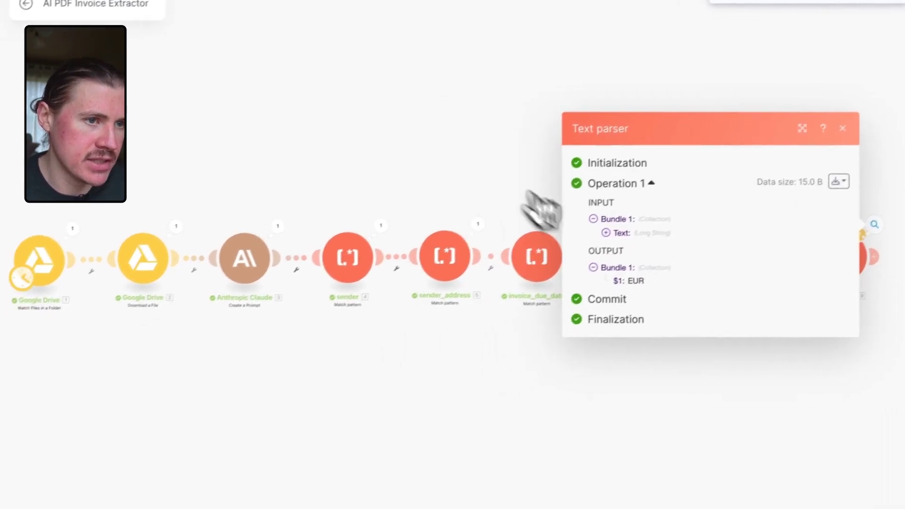
click(564, 385)
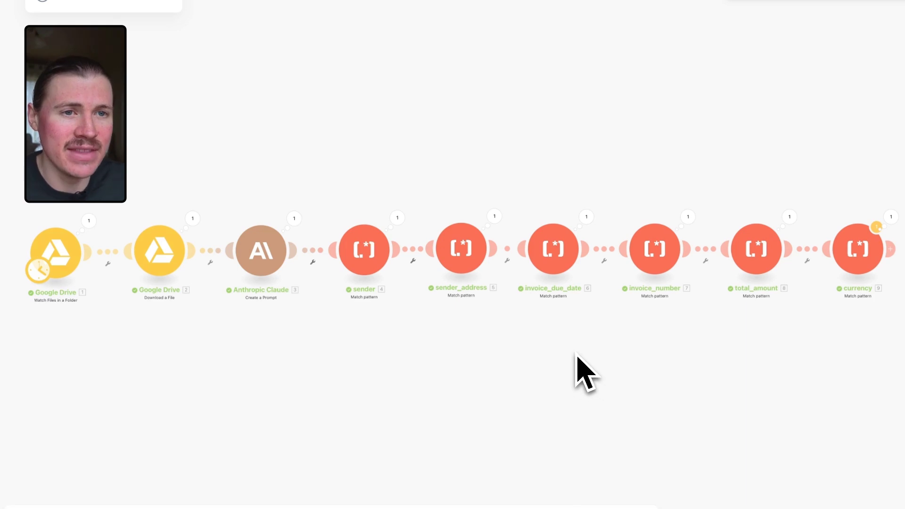
Step: Add a Google Sheets Add a Row module after the currency parser
drag(576, 358, 317, 378)
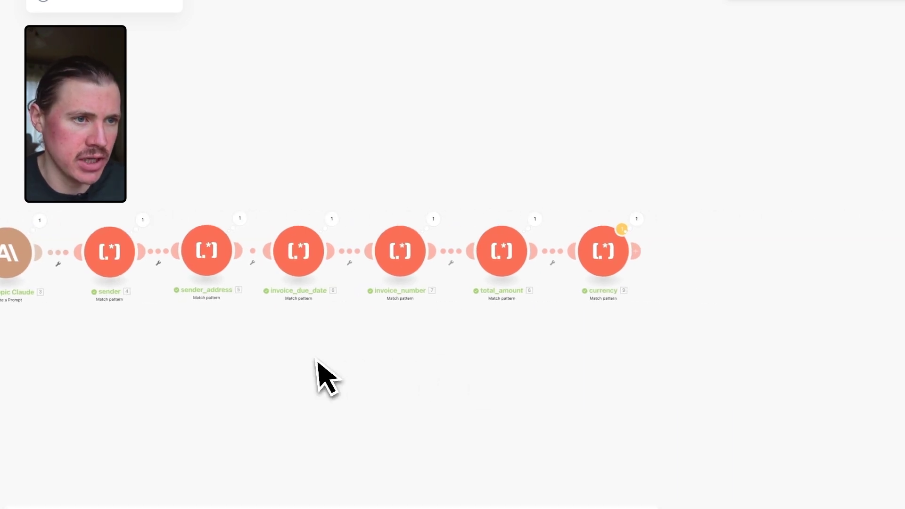
click(639, 250)
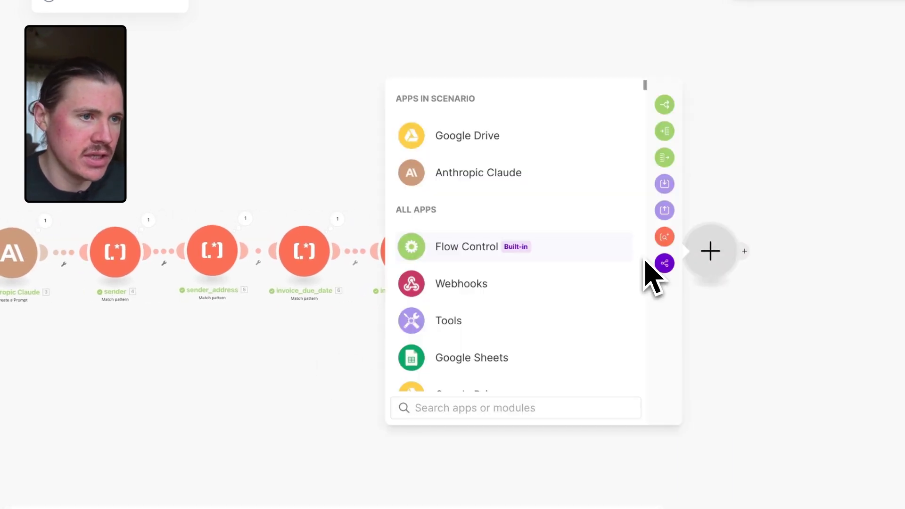
click(482, 358)
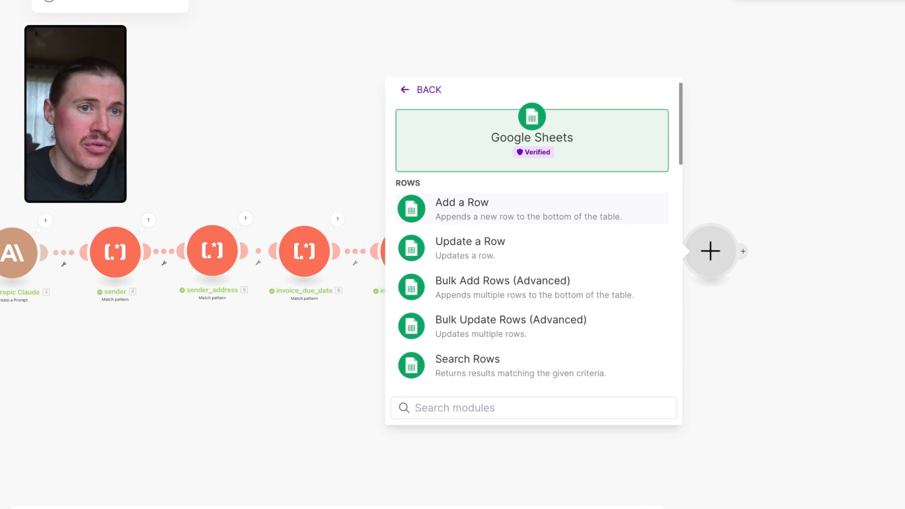
click(462, 208)
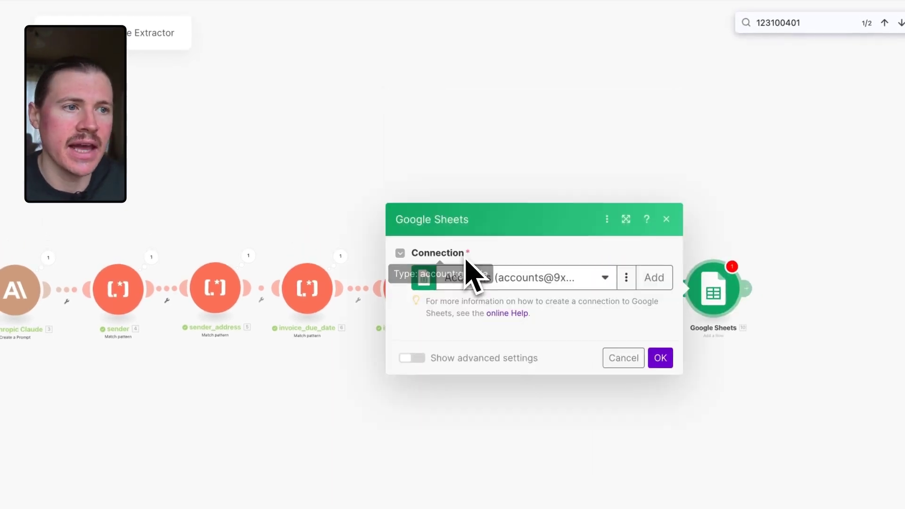
Step: Create a Google Sheets connection named Demo PDF Analysis and authorise it with the Google account
click(654, 158)
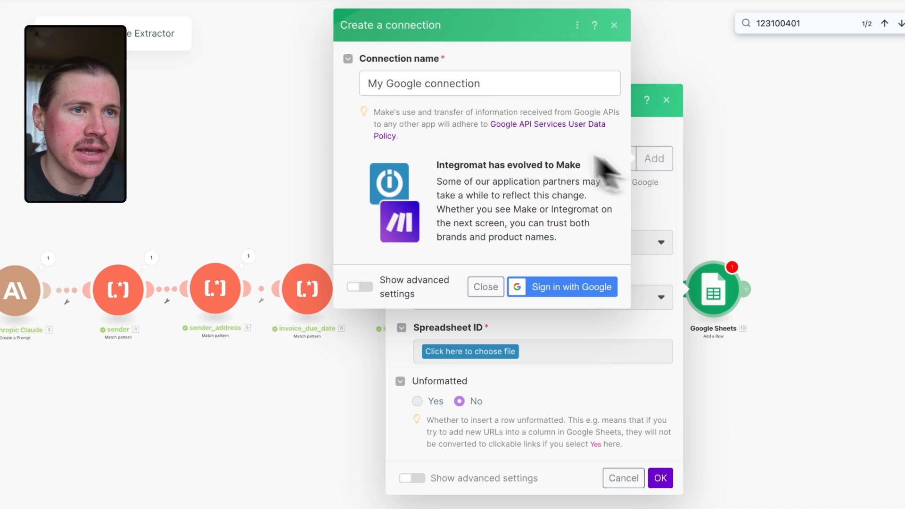
double_click(476, 84)
triple_click(480, 86)
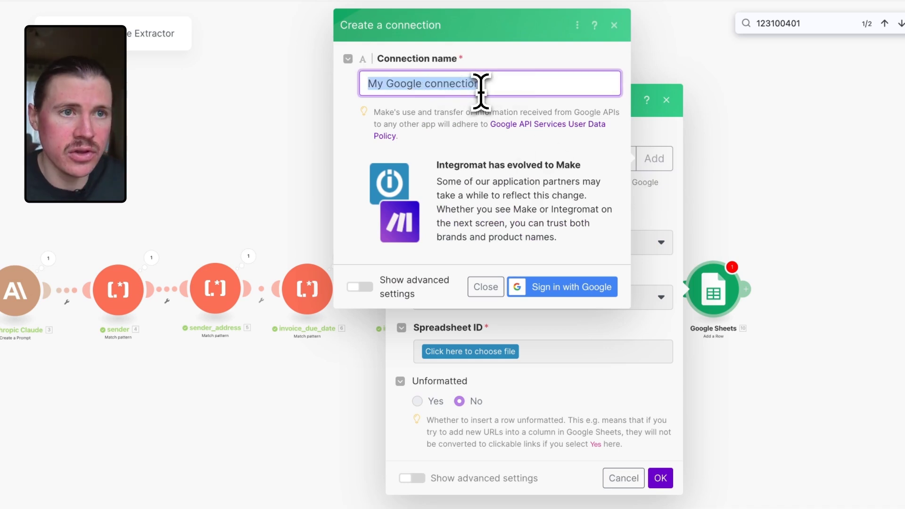
text(Demo PDF Analysis)
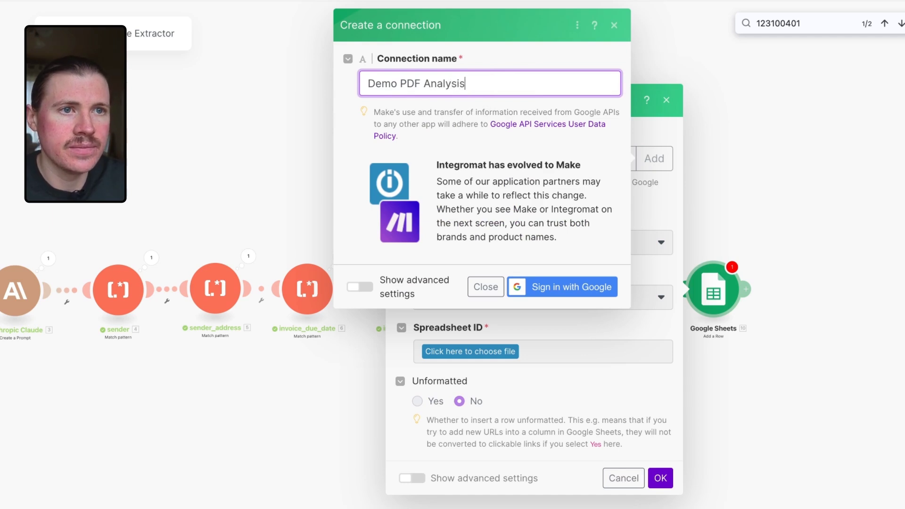
click(561, 286)
click(515, 227)
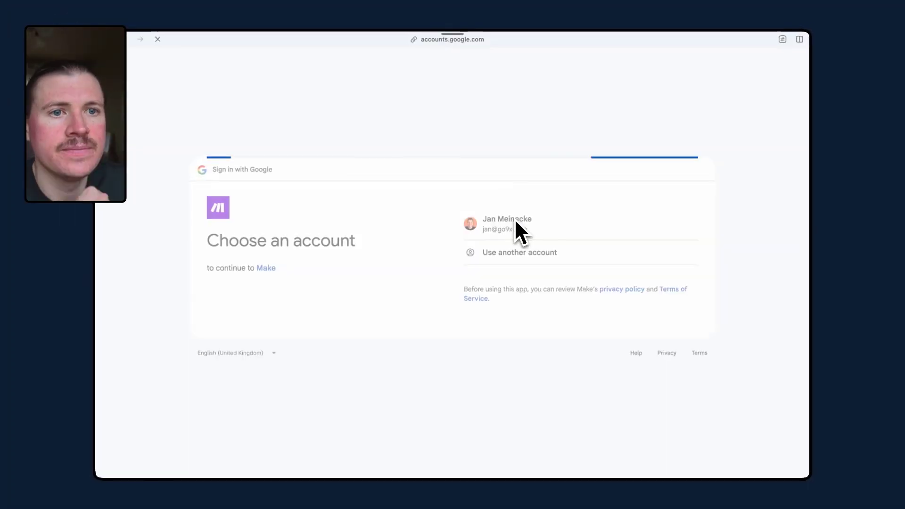
click(653, 356)
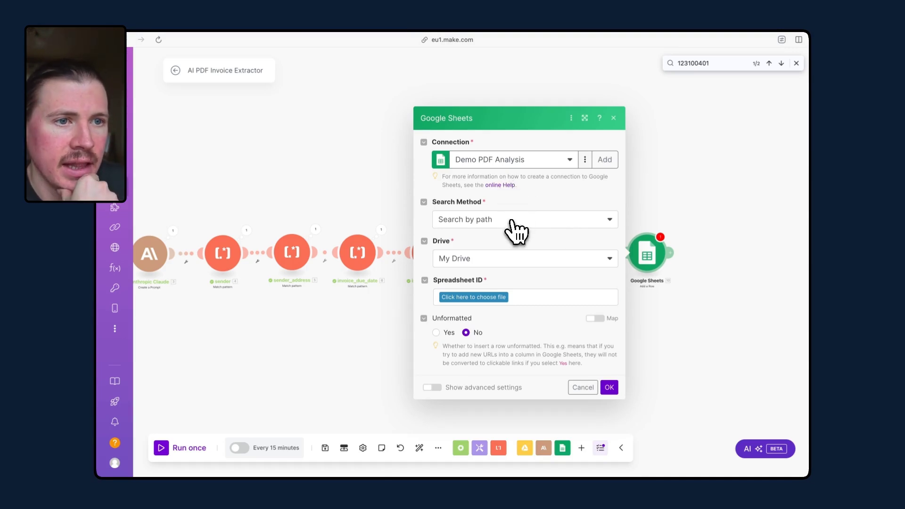
Step: Keep My Drive as the drive and choose Sheet1 of the Invoice Tracker spreadsheet as the row's destination
click(481, 259)
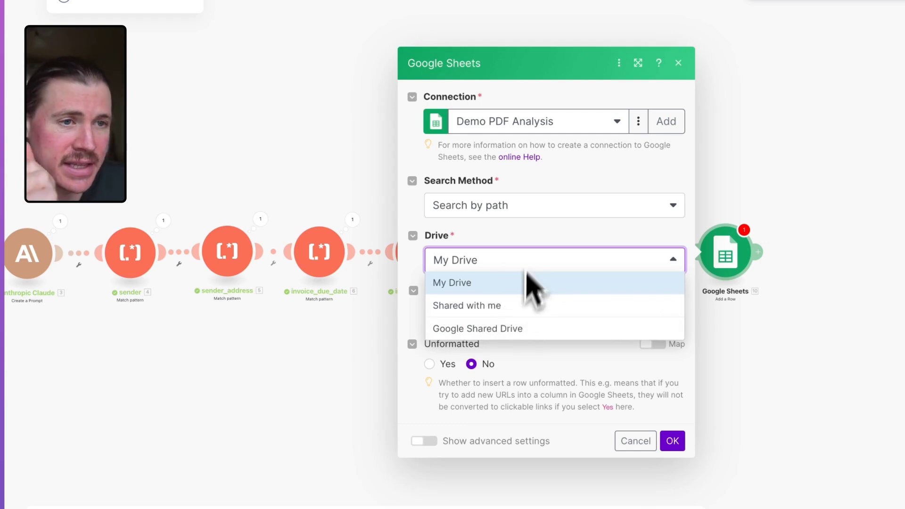
click(541, 235)
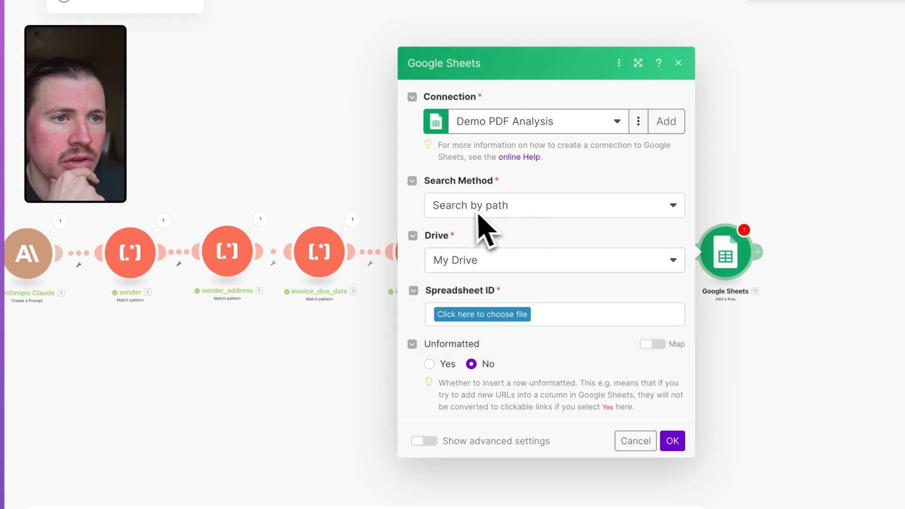
click(498, 317)
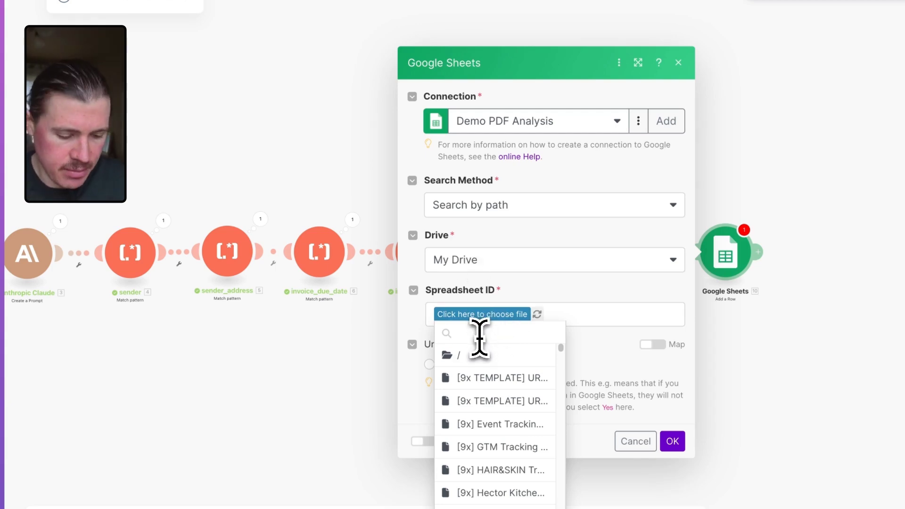
text(Invoice Tra)
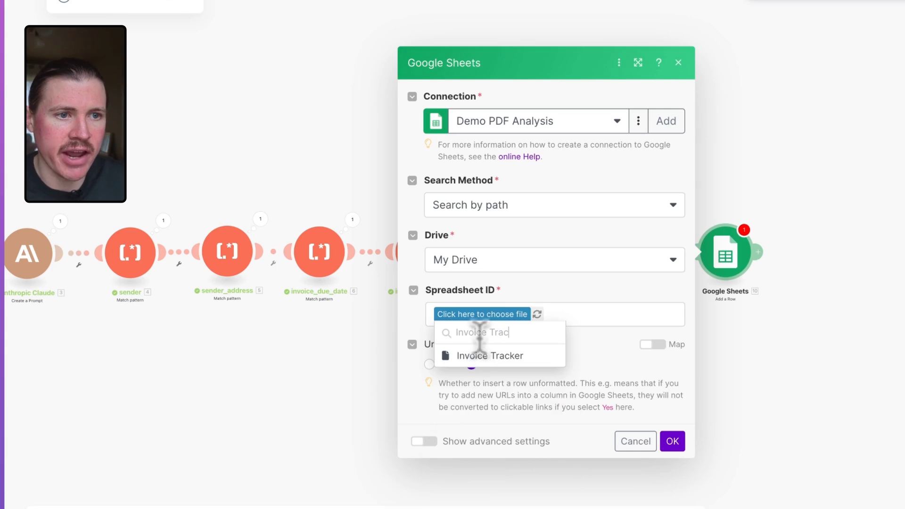
text(c)
click(507, 358)
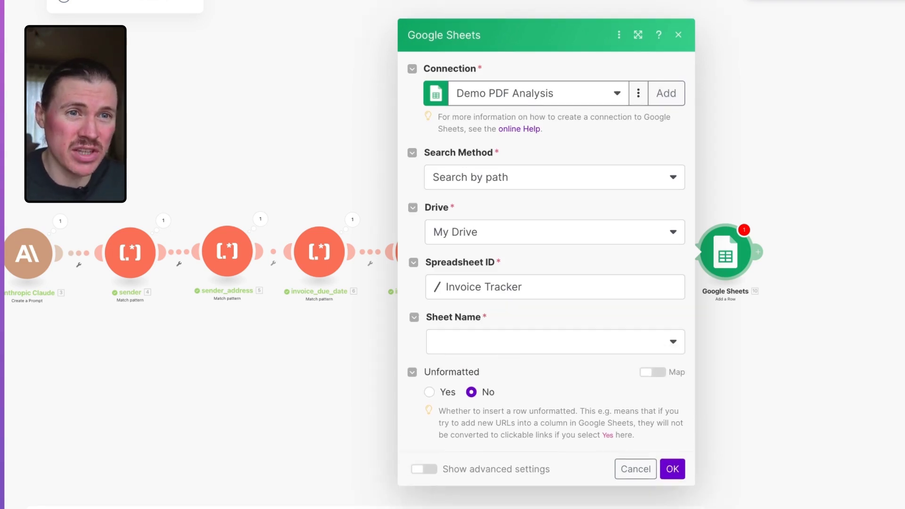
click(504, 349)
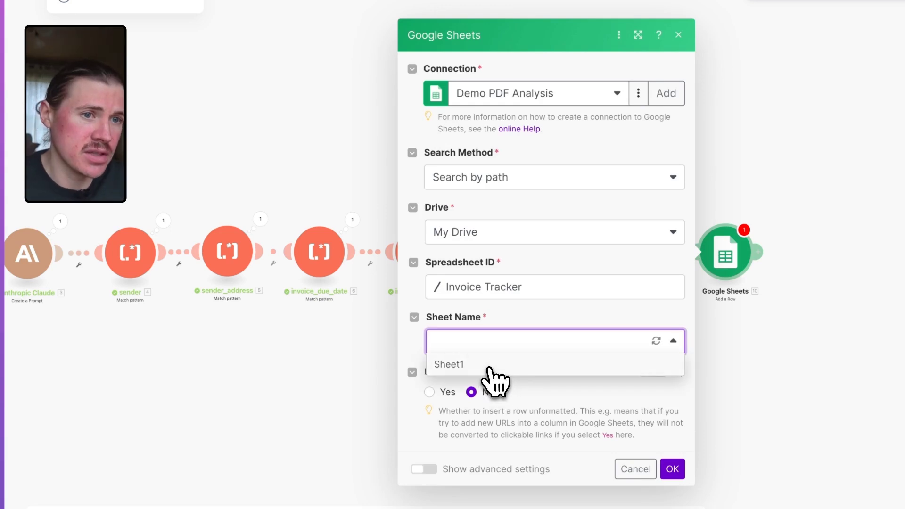
click(490, 366)
Step: Map the $1 outputs of the sender, sender_address and invoice_number parsers to the Sender, Sender Address and Invoice Number columns
scroll(490, 376, down, 1)
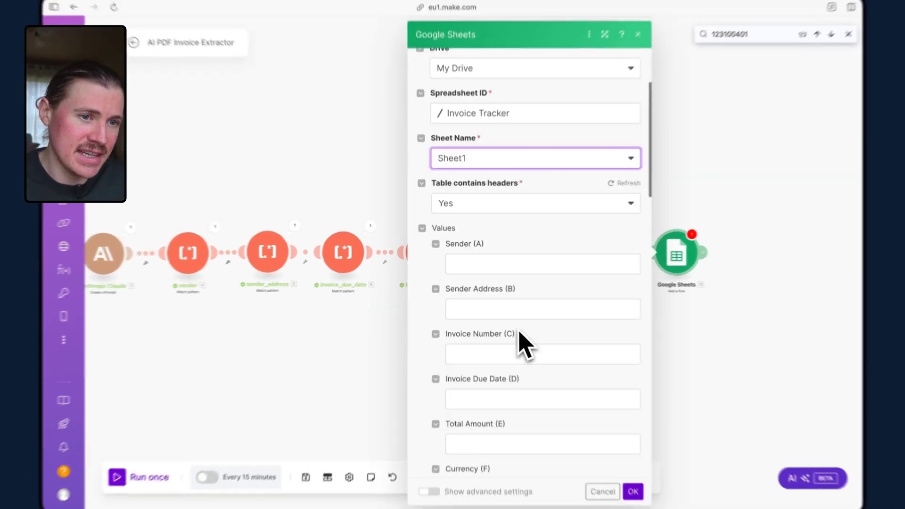
scroll(519, 332, down, 3)
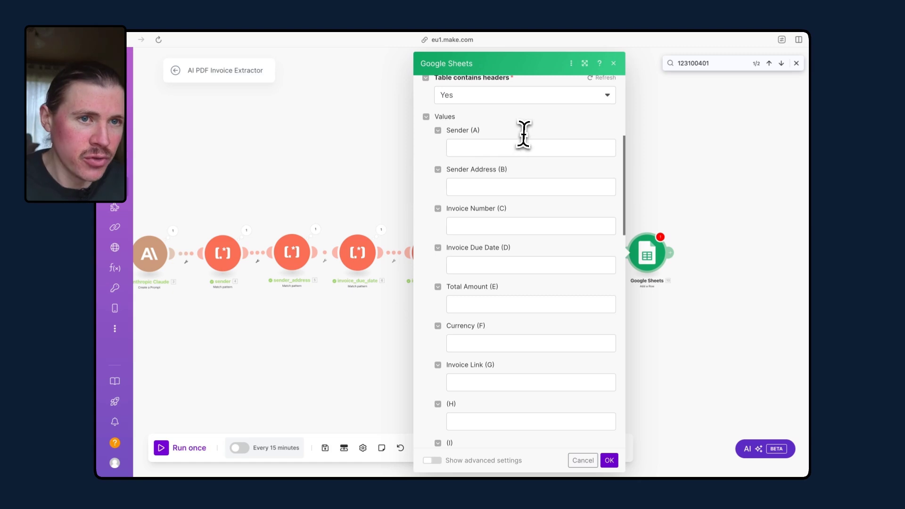
click(500, 146)
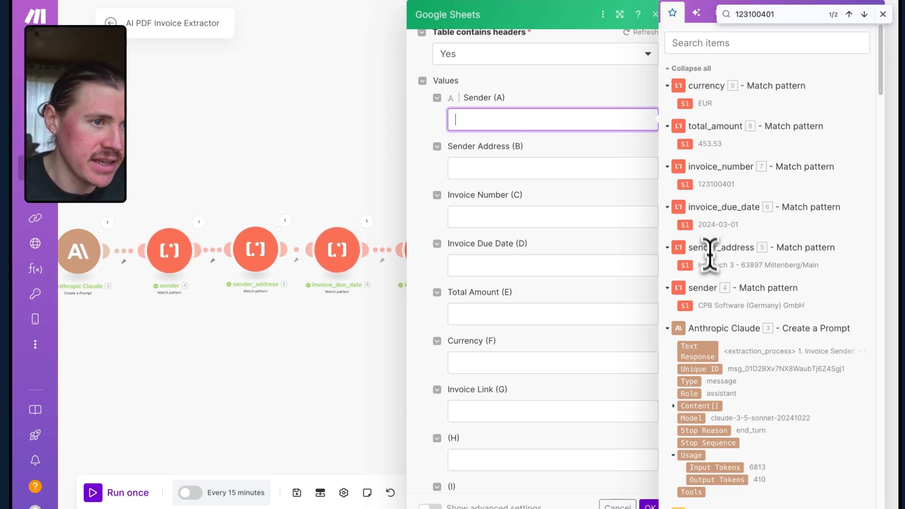
click(692, 303)
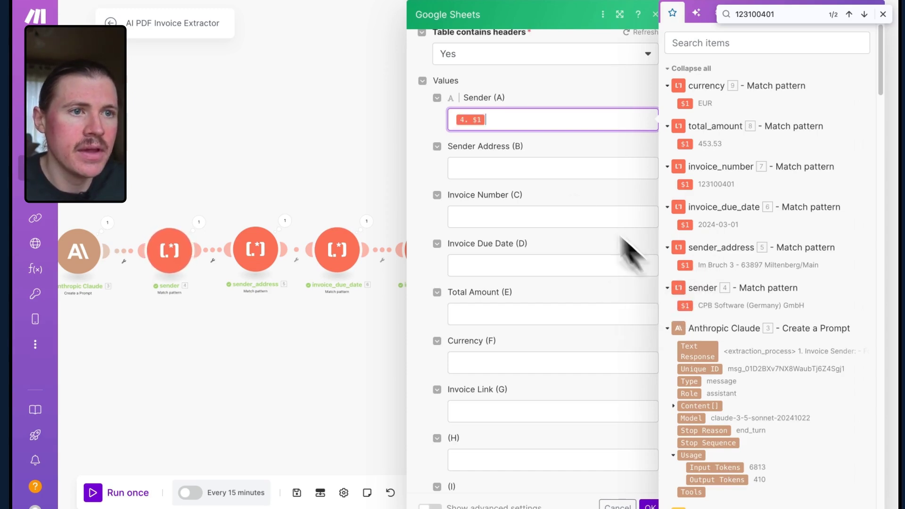
click(529, 175)
click(686, 264)
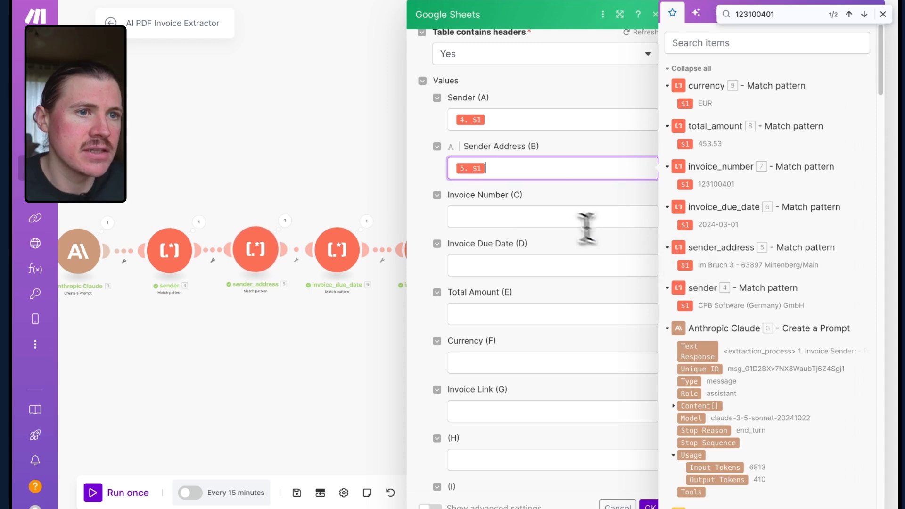
click(585, 222)
Step: Map the $1 outputs of the invoice_due_date, total_amount and currency parsers to the Invoice Due Date, Total Amount and Currency columns
click(571, 264)
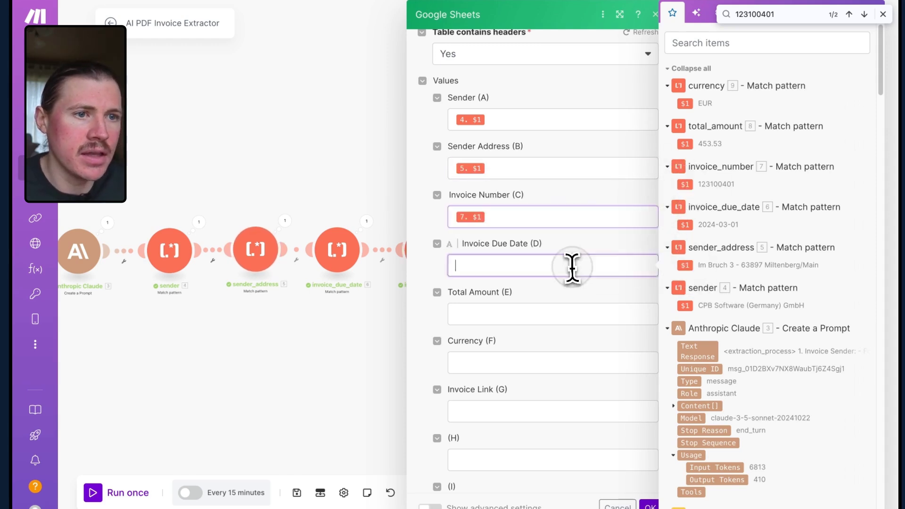
drag(681, 230, 600, 281)
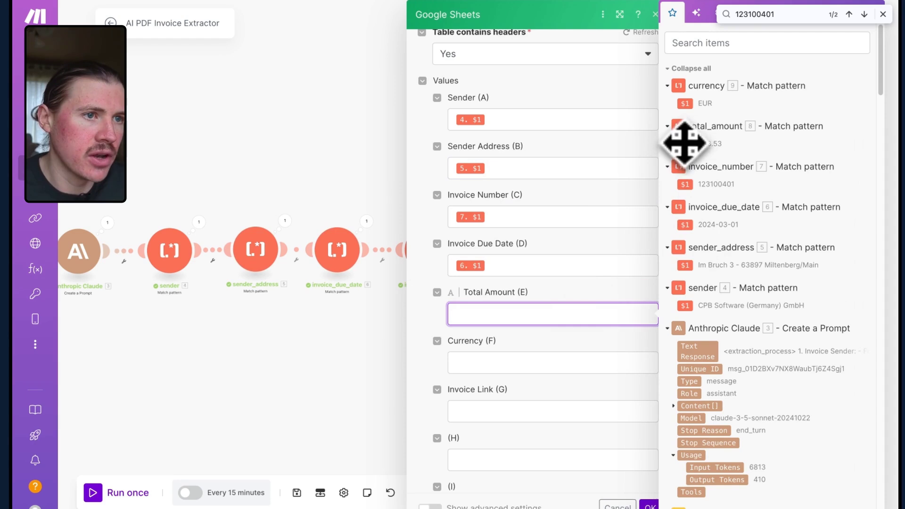
drag(683, 143, 580, 315)
drag(694, 115, 584, 370)
Step: Map the Web View Link from the Google Drive Watch Files in a Folder module to the Invoice Link column and save the scenario
click(531, 410)
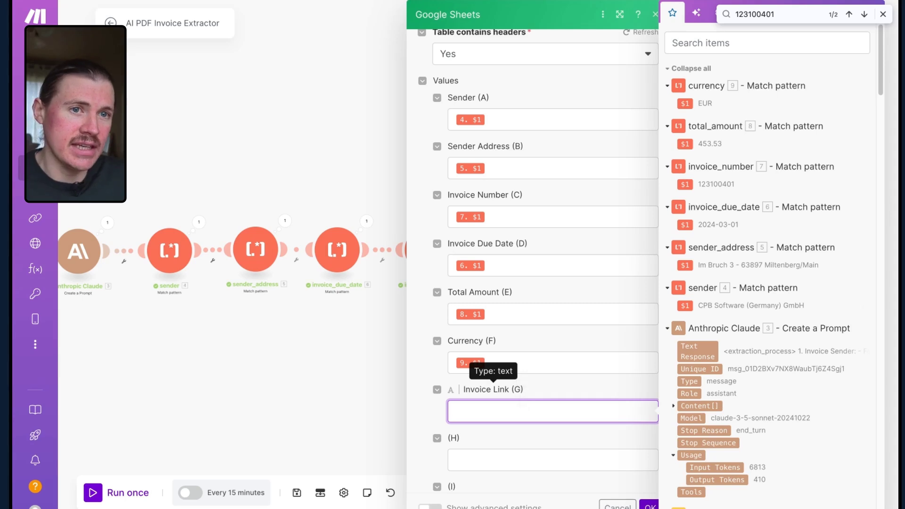
scroll(754, 320, down, 7)
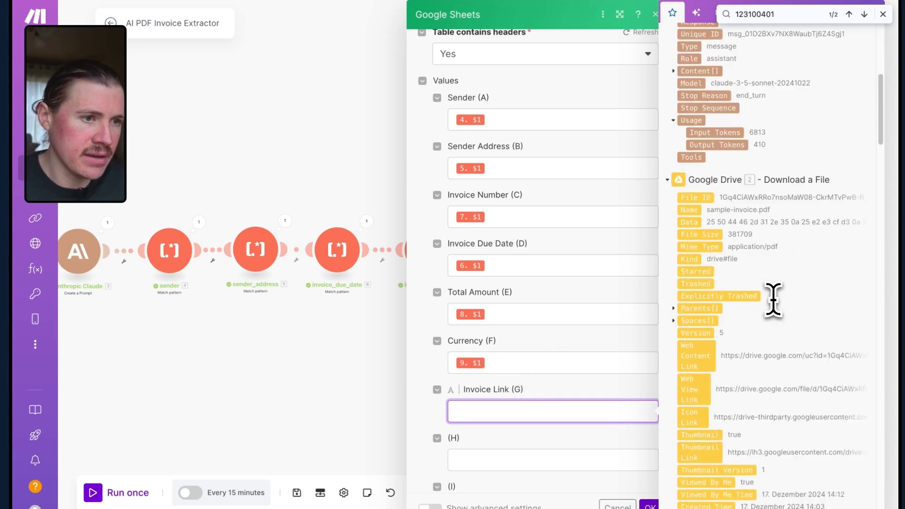
scroll(768, 283, down, 3)
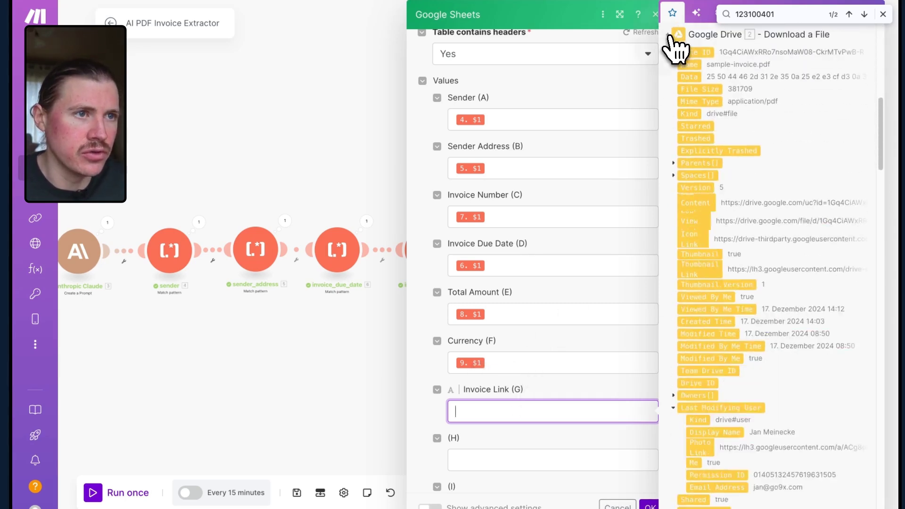
click(669, 35)
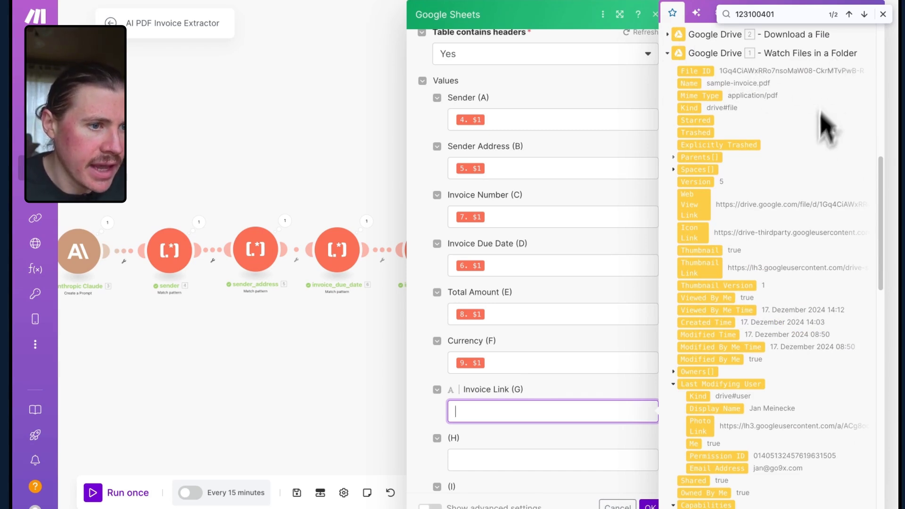
scroll(781, 62, up, 5)
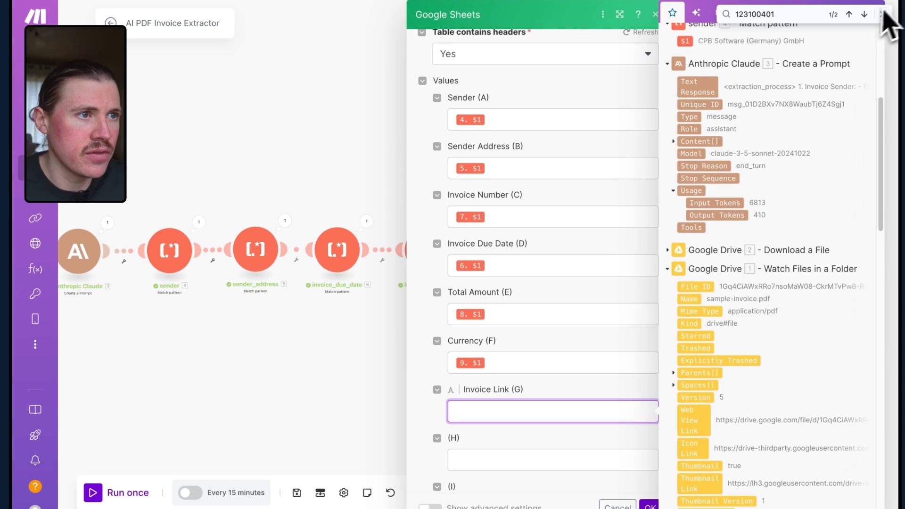
key(Escape)
scroll(784, 85, up, 6)
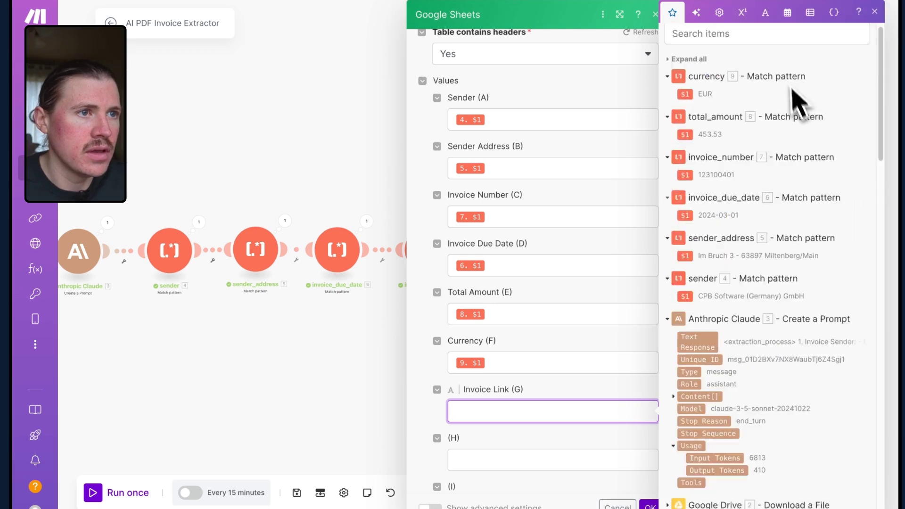
click(751, 47)
text(link)
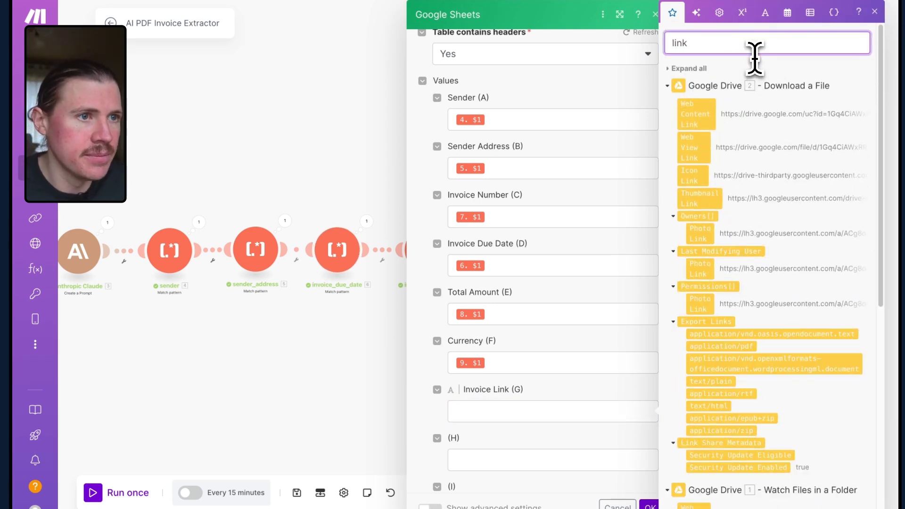
click(676, 87)
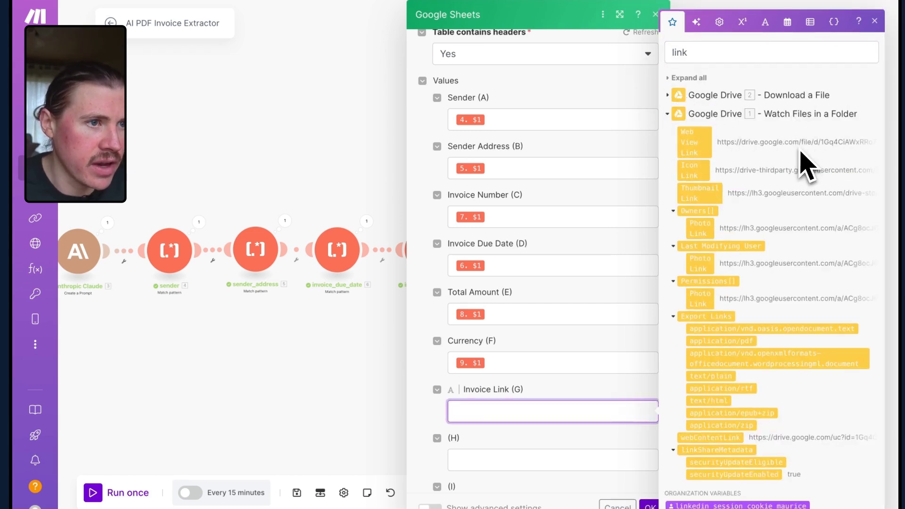
click(698, 150)
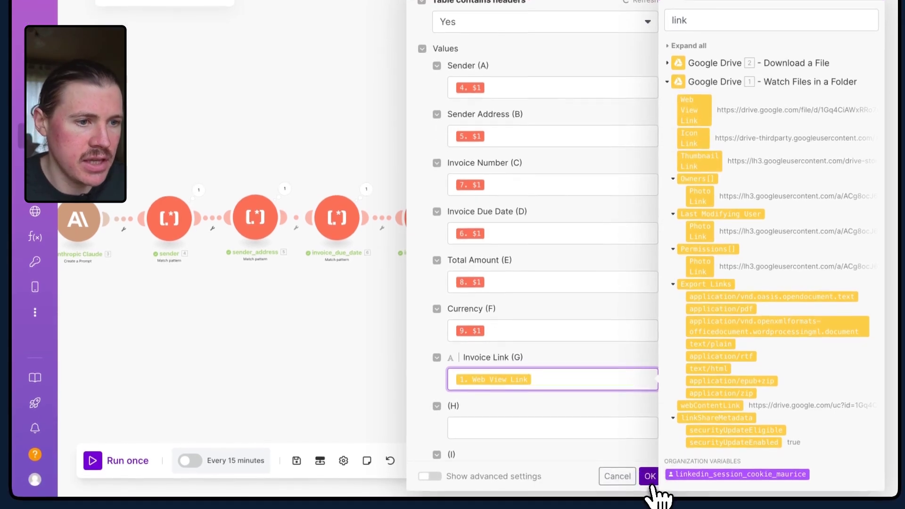
click(651, 483)
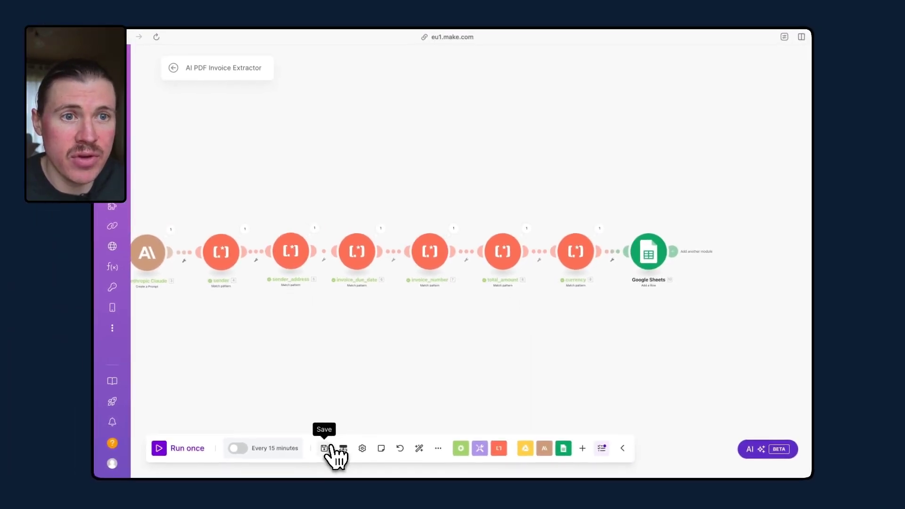
click(325, 448)
Step: Set the Google Drive Watch Files in a Folder trigger to start from All and run the scenario once
scroll(529, 370, left, 5)
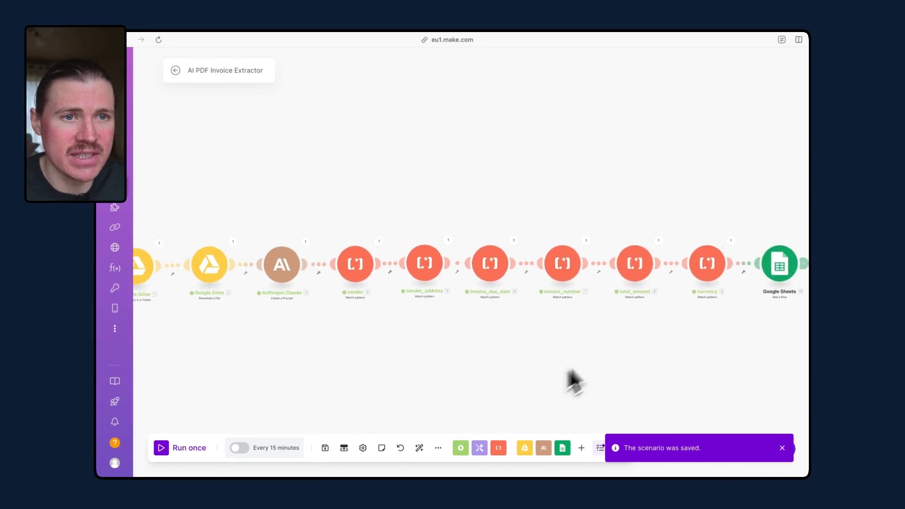
scroll(573, 381, left, 3)
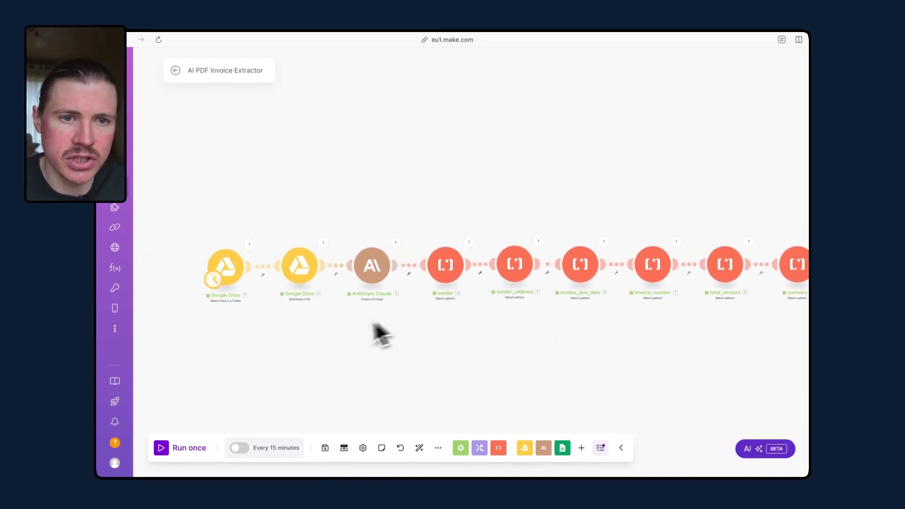
right_click(228, 267)
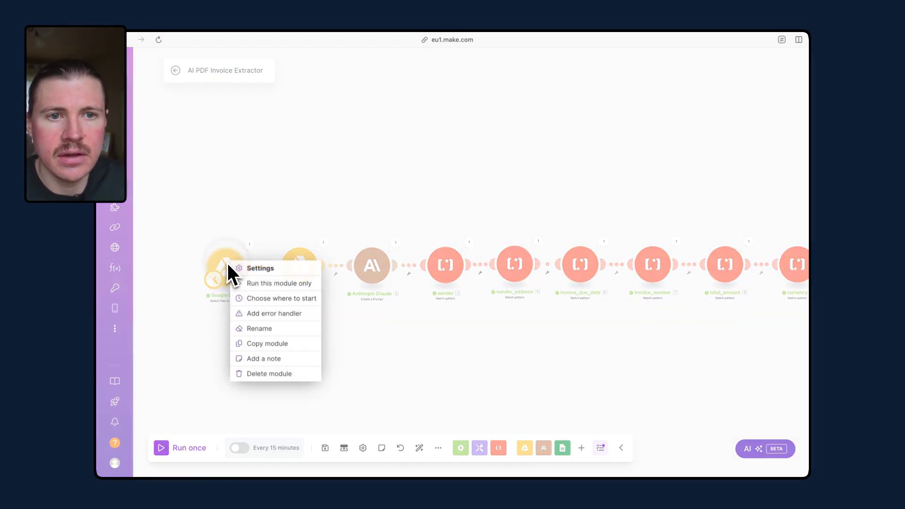
click(271, 298)
click(264, 275)
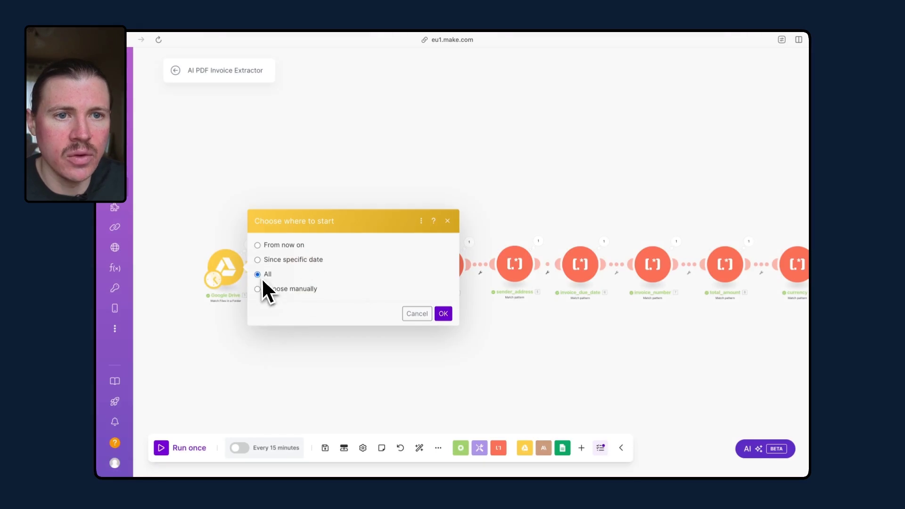
click(443, 313)
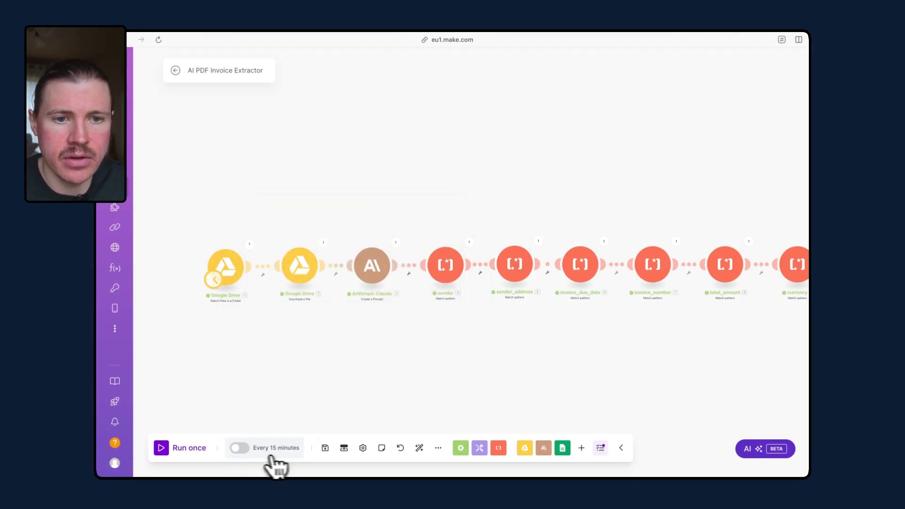
click(171, 448)
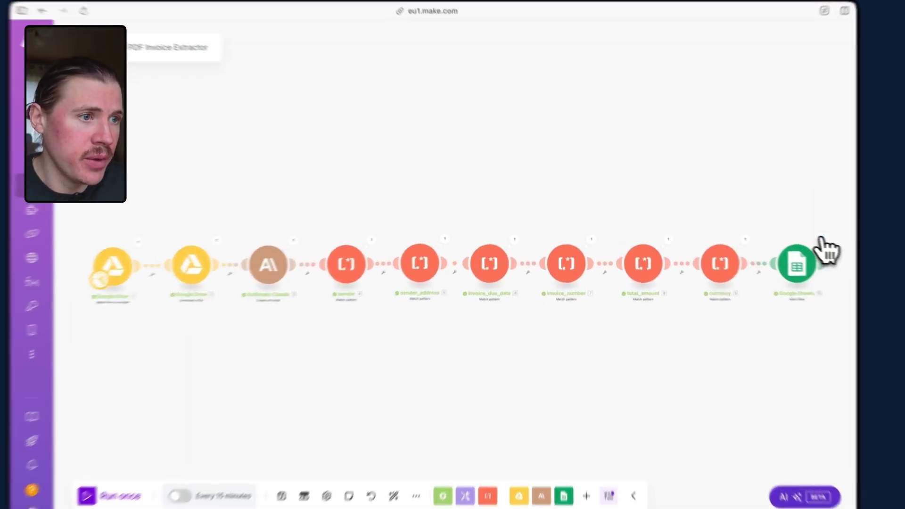
Step: Inspect the Google Sheets module's output from the run and switch to the Invoice Tracker spreadsheet
click(780, 233)
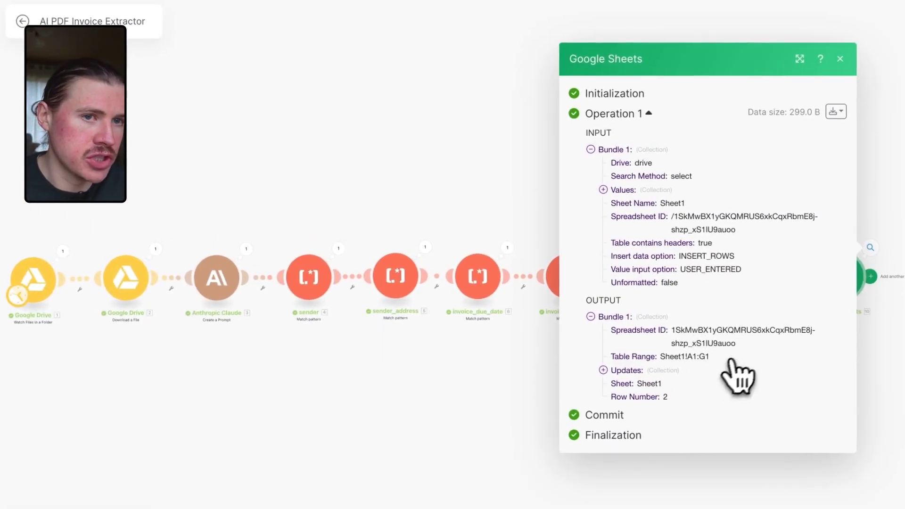
click(485, 398)
mouse_move(106, 295)
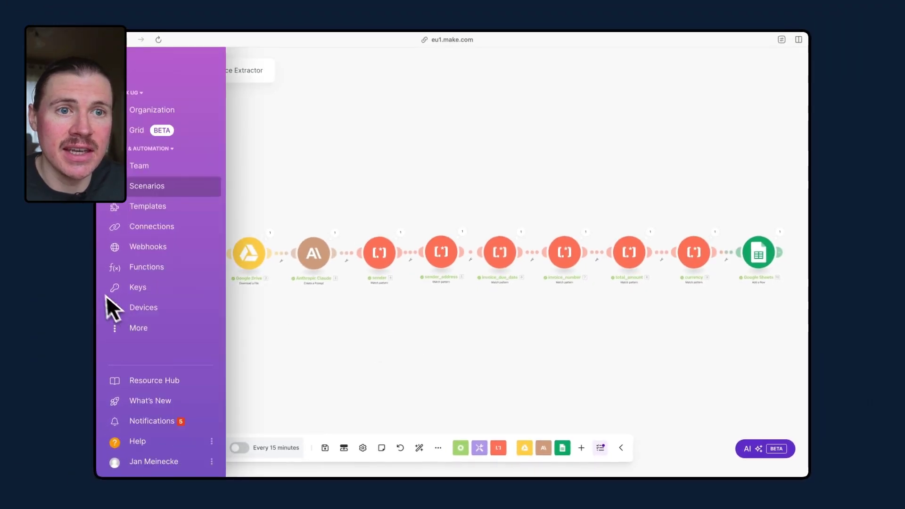
mouse_move(107, 277)
click(140, 129)
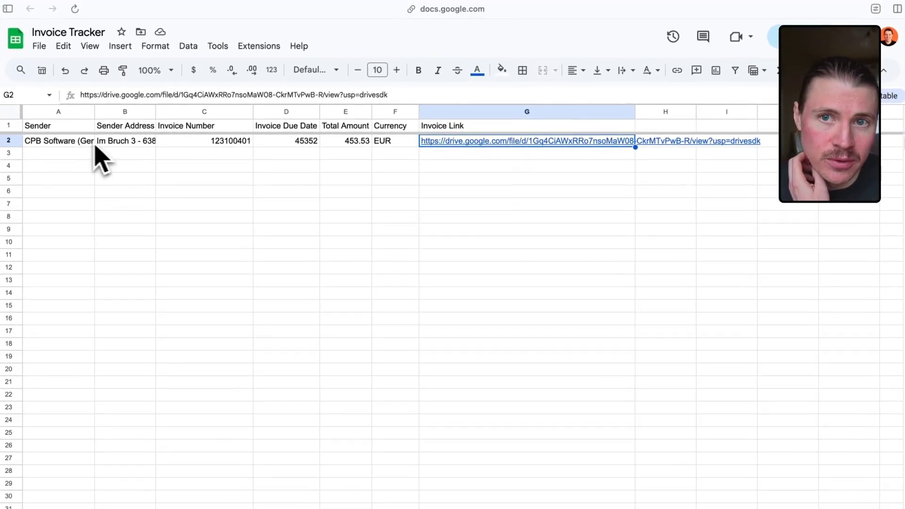
Step: Check the cells of row 2 up to the Invoice Link and fit the Sender Address column's width to its contents
click(85, 142)
click(126, 144)
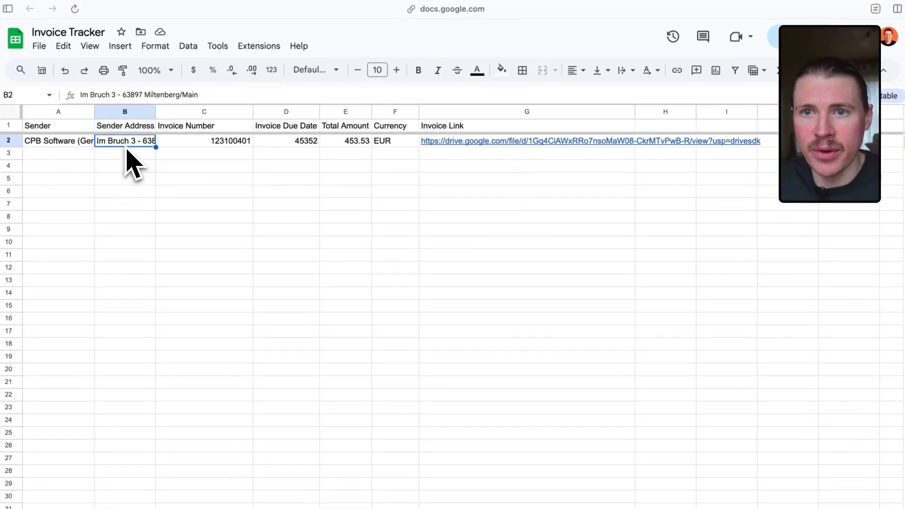
double_click(155, 112)
click(246, 143)
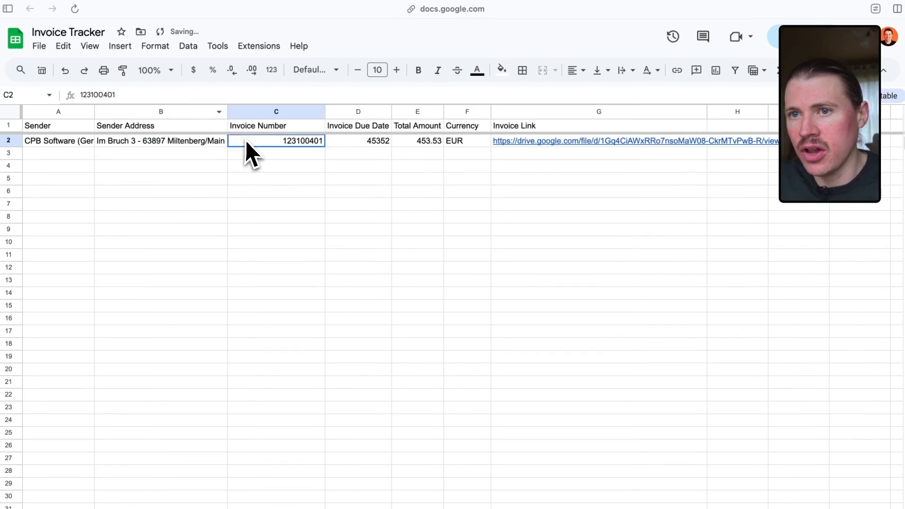
click(378, 144)
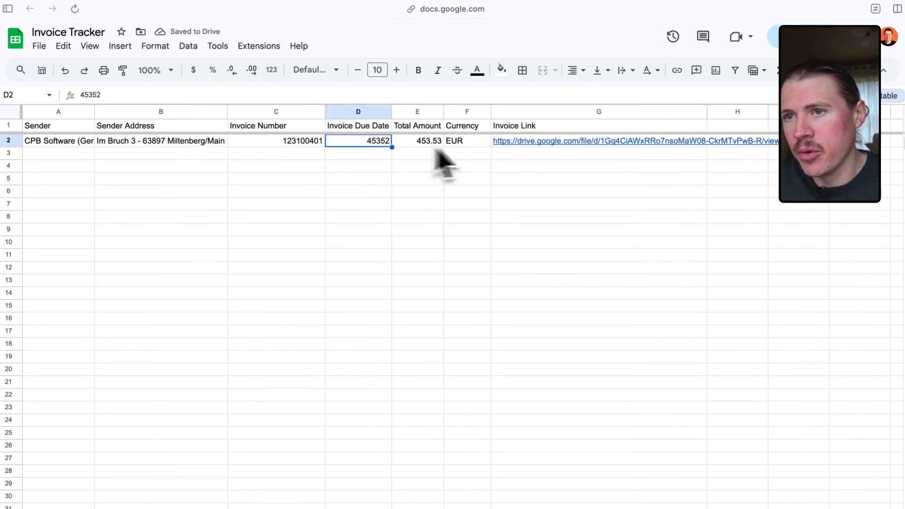
click(537, 142)
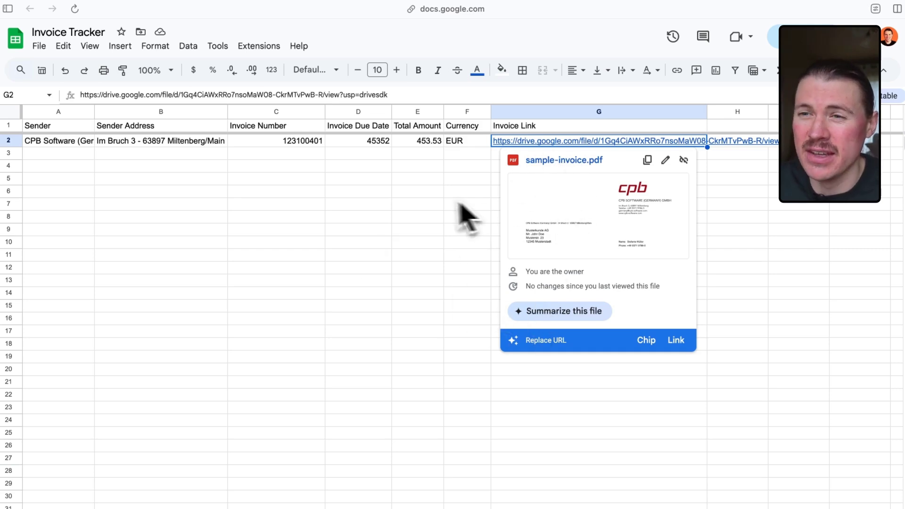
key(Escape)
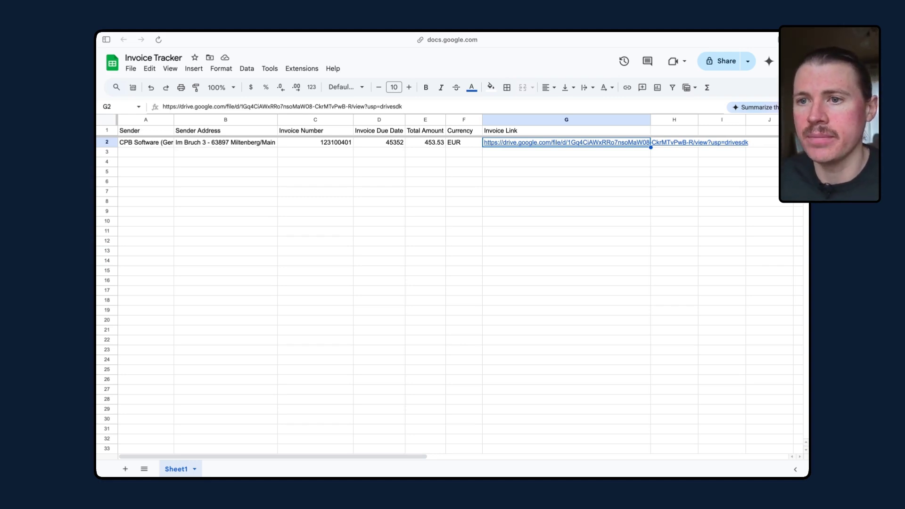
Step: Switch back to the Make scenario, schedule it to run every day at 7:00 and activate it
mouse_move(100, 236)
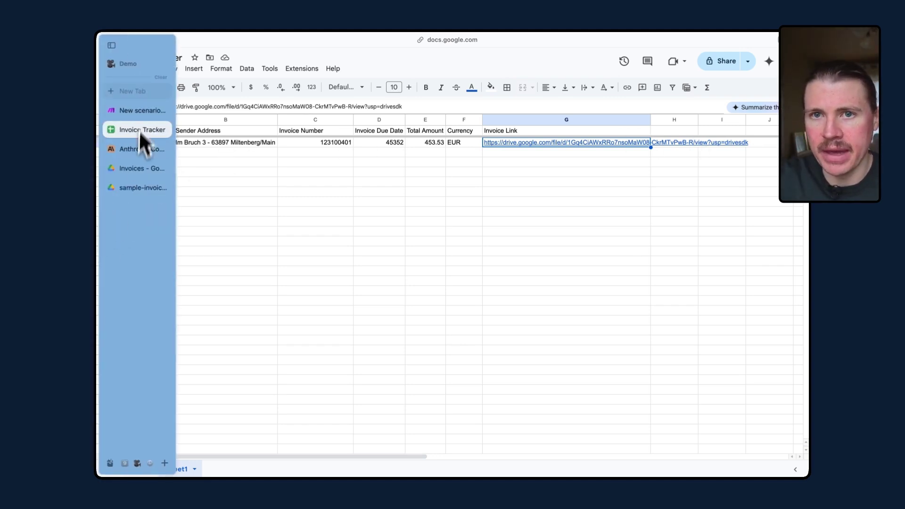
click(135, 110)
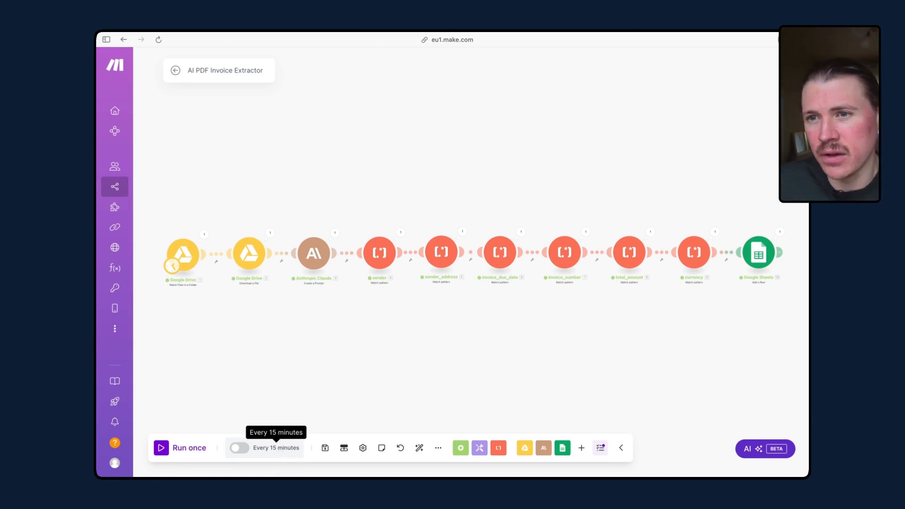
click(282, 450)
click(286, 208)
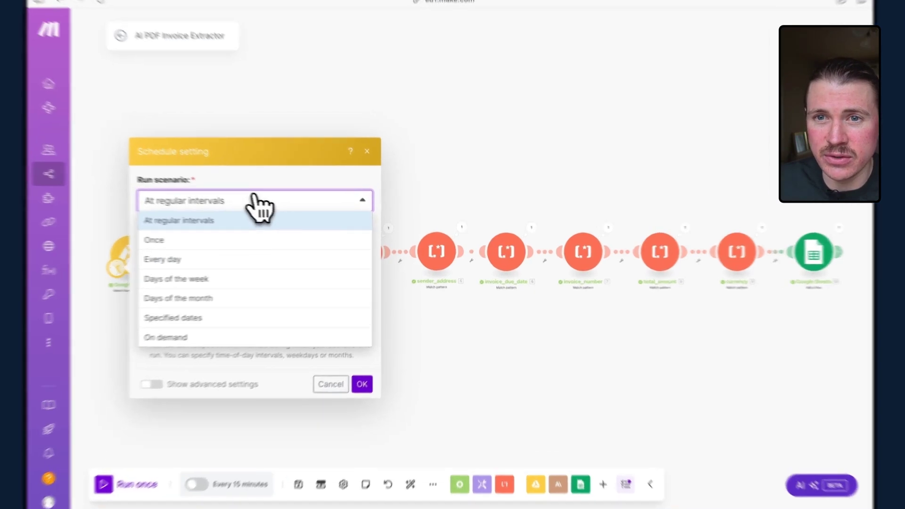
click(169, 260)
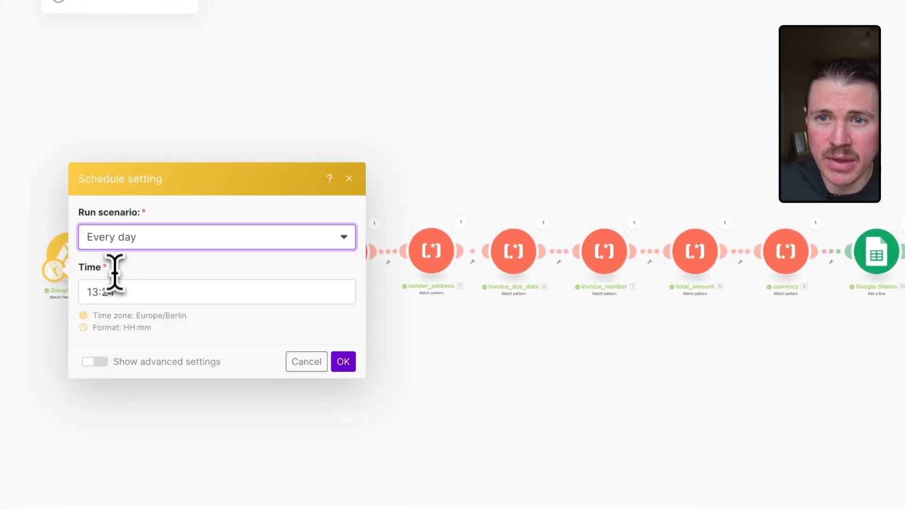
drag(98, 292, 67, 290)
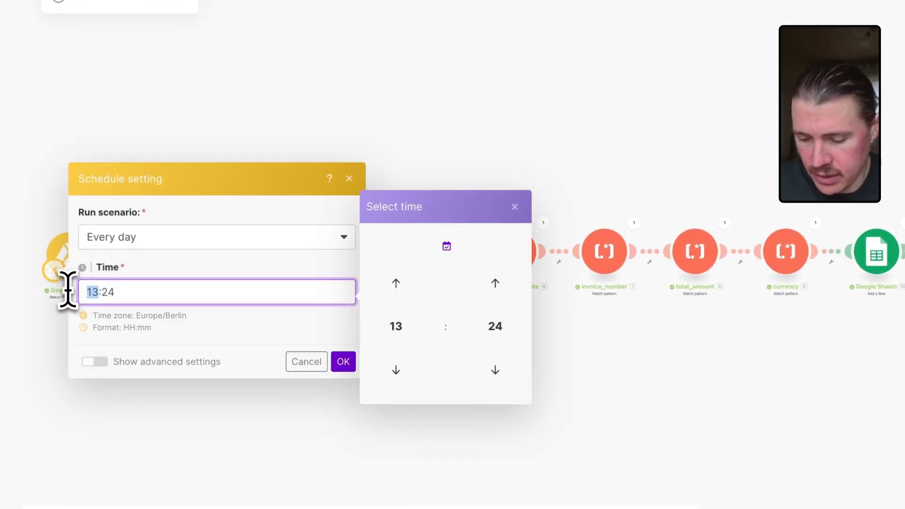
key(shift+Left)
key(shift+Left)
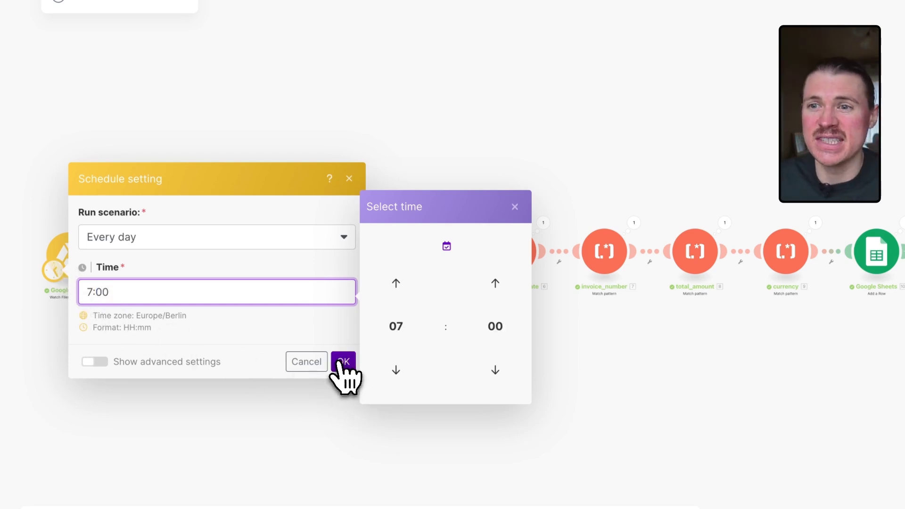
click(343, 361)
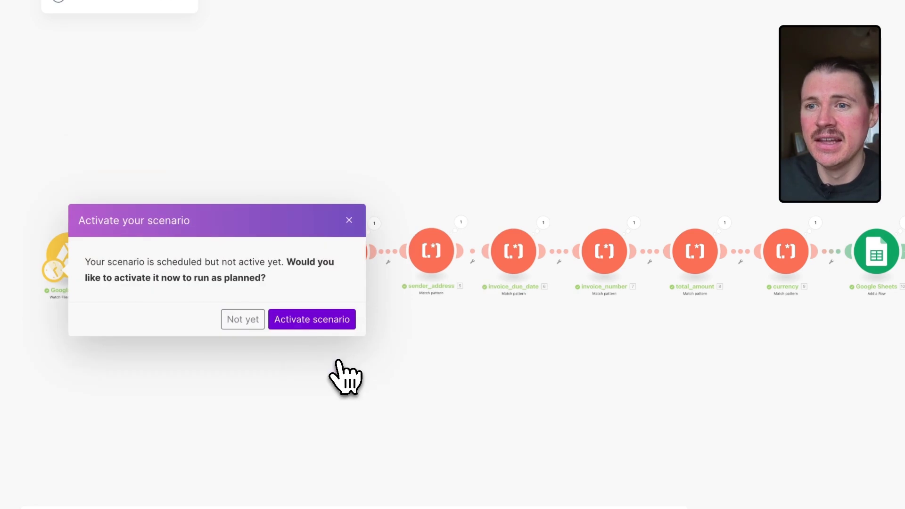
click(317, 329)
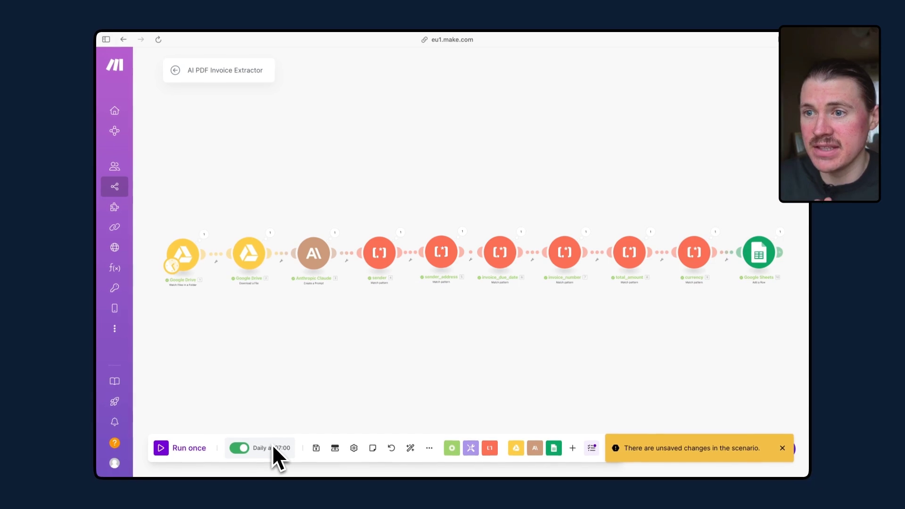
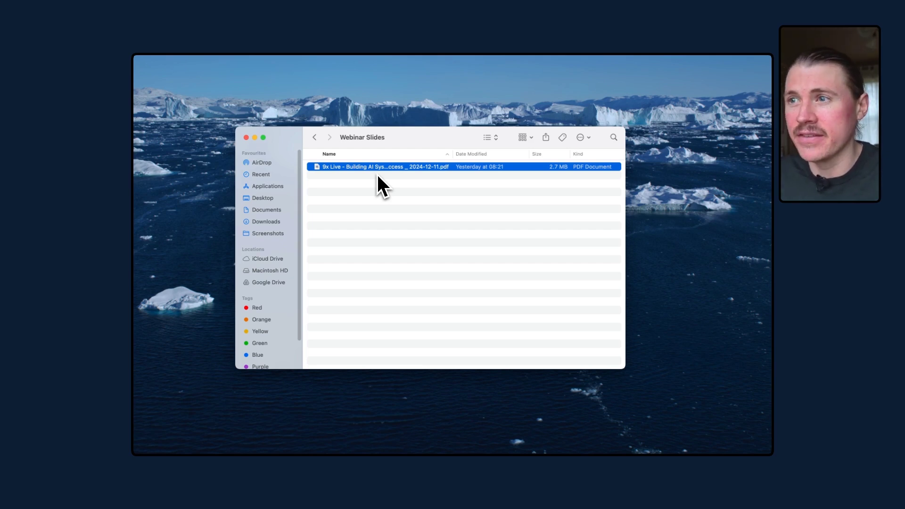
Step: Open the 9x Live - Building AI Systems for GTM Success PDF from the Webinar Slides folder and look through its slides up to page 12
double_click(413, 168)
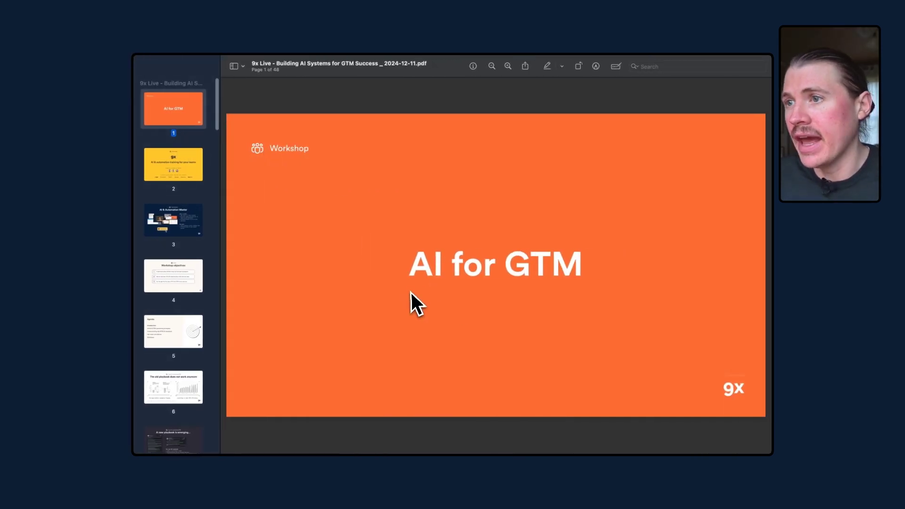
scroll(172, 226, down, 2)
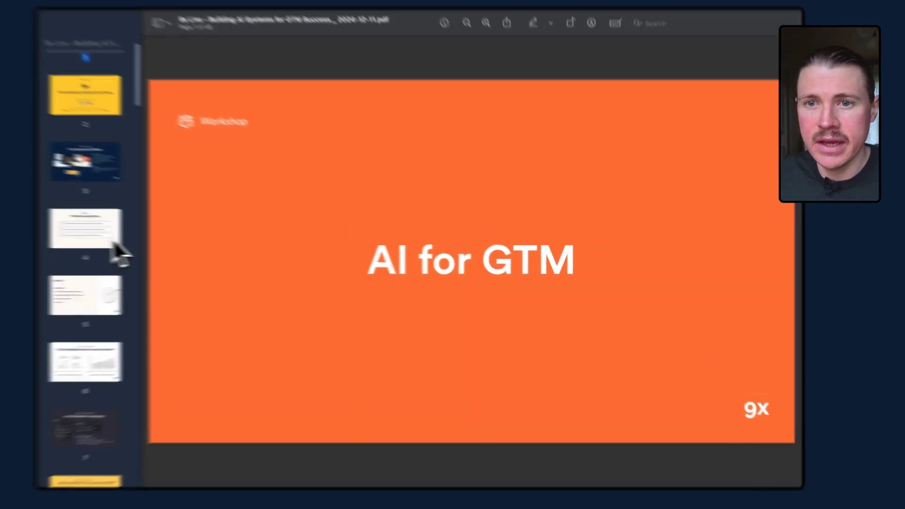
key(Down)
key(Down)
key(Down)
key(Down)
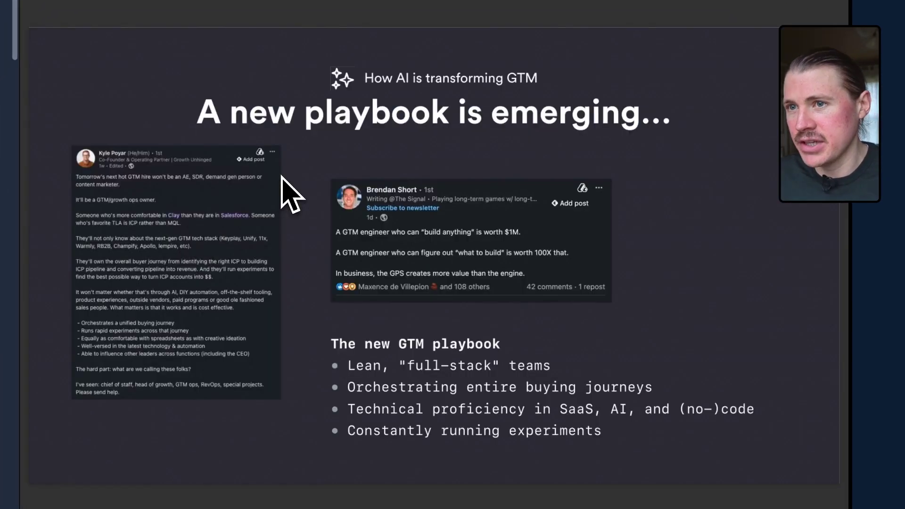
key(Up)
key(Up)
key(Up)
key(Down)
key(Down)
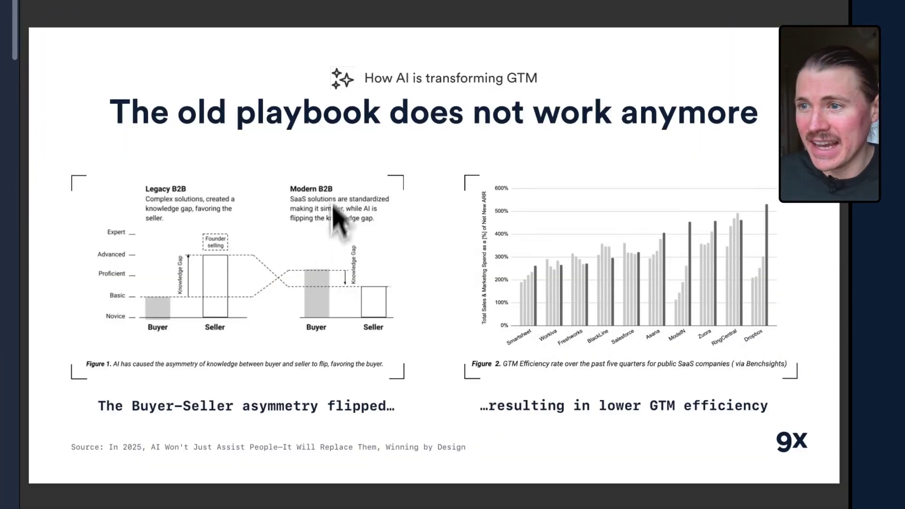
key(Down)
key(Down)
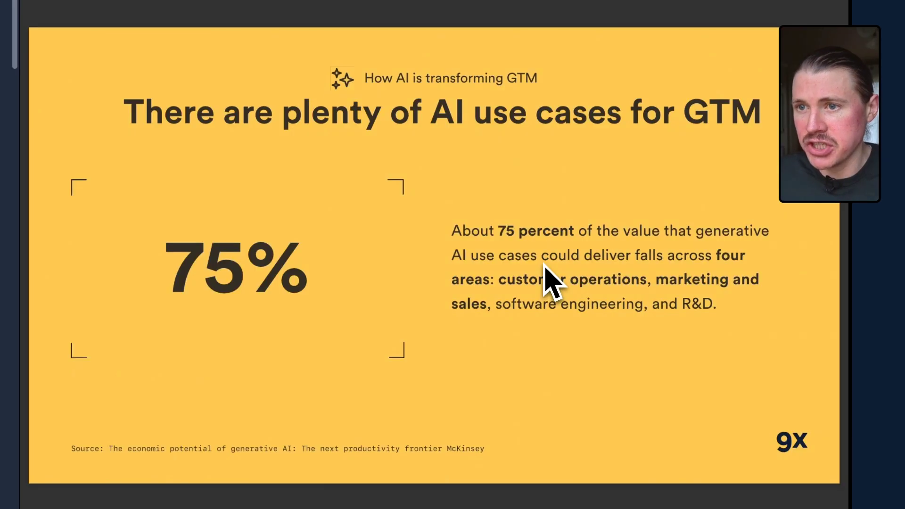
key(Down)
key(Down)
key(Down)
key(Down)
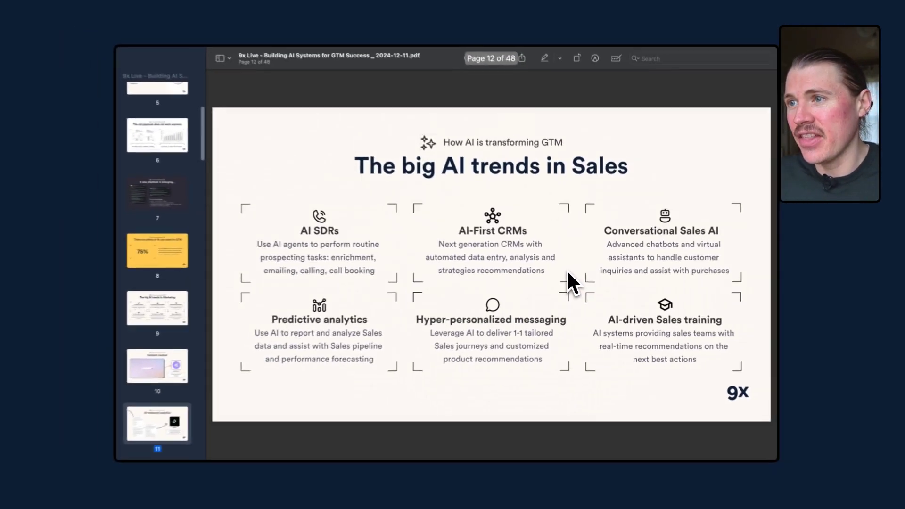
Step: Continue through the webinar slides from page 12 to the no-code tools slide on page 25
key(Down)
key(Down)
key(Down)
key(Down)
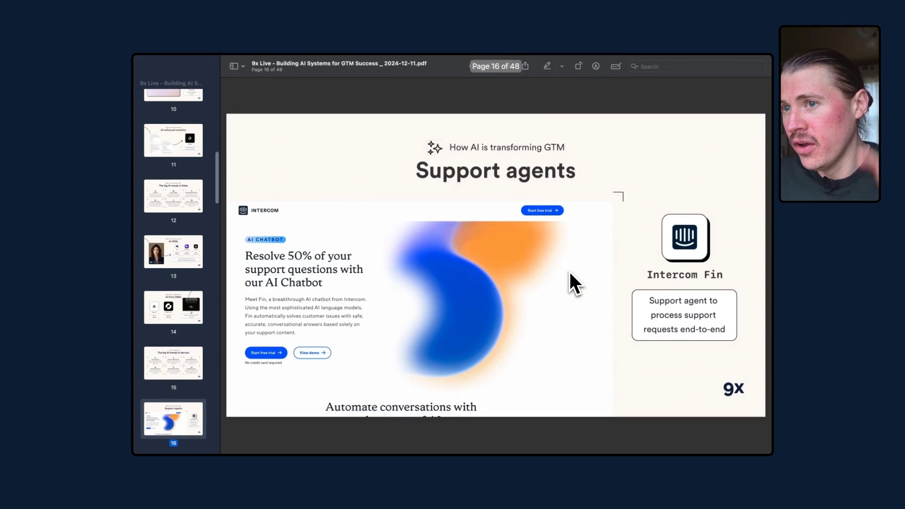
key(Down)
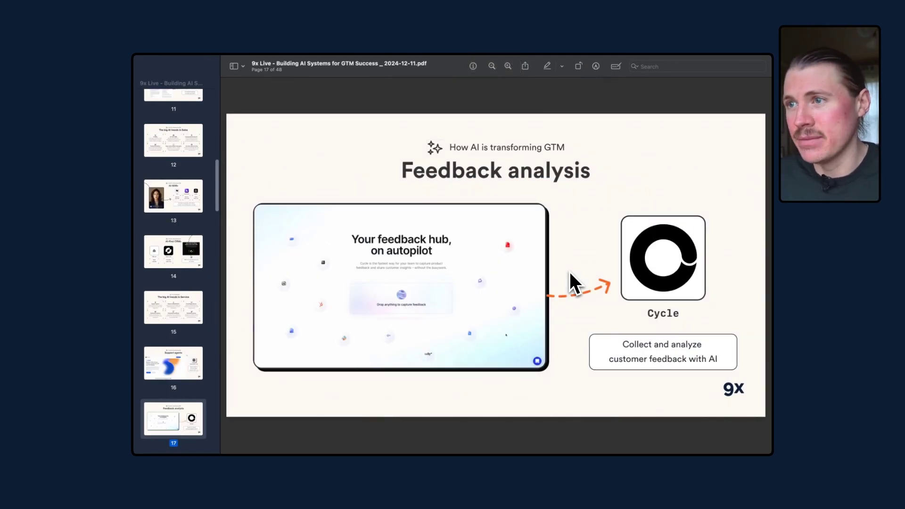
key(Down)
key(Down)
key(Down)
key(Down)
key(Down)
key(Down)
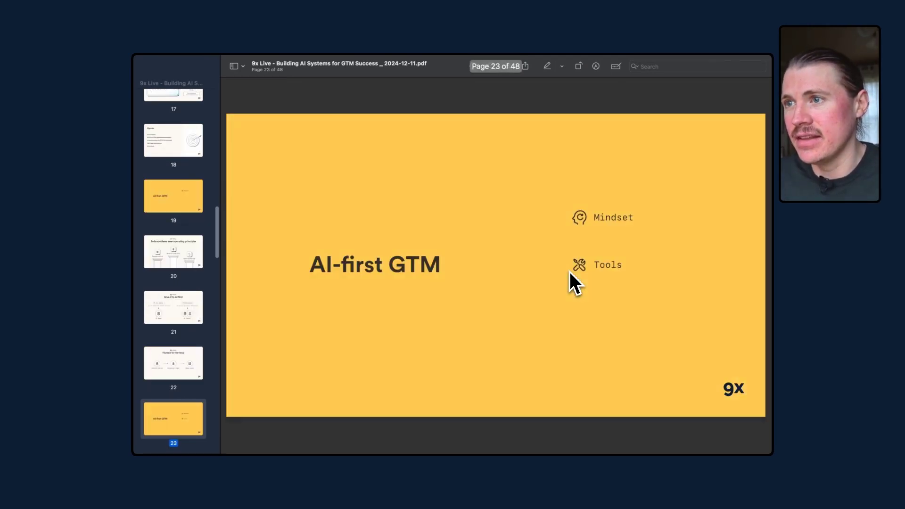
key(Down)
key(Down)
Step: Switch to the Make presentation analysis scenario and examine the opening instructions of the Anthropic Claude prompt in an enlarged module window
key(ctrl+Right)
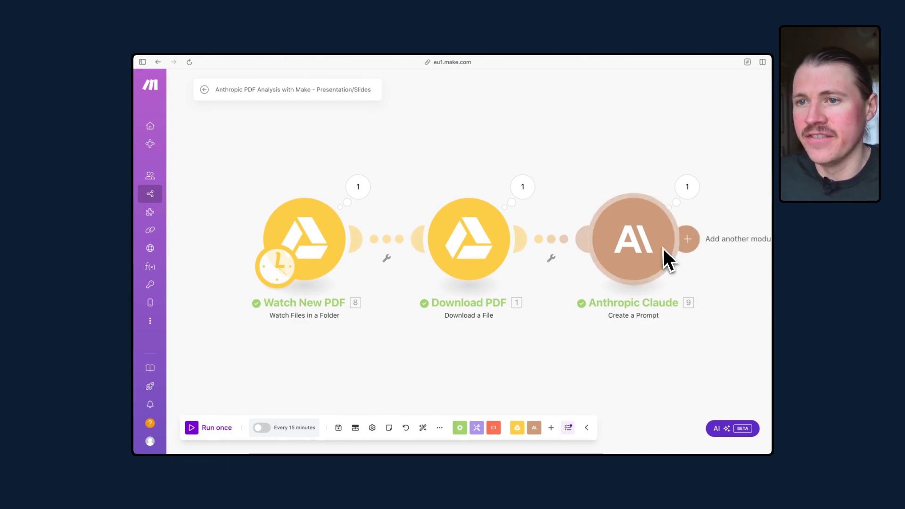
click(303, 250)
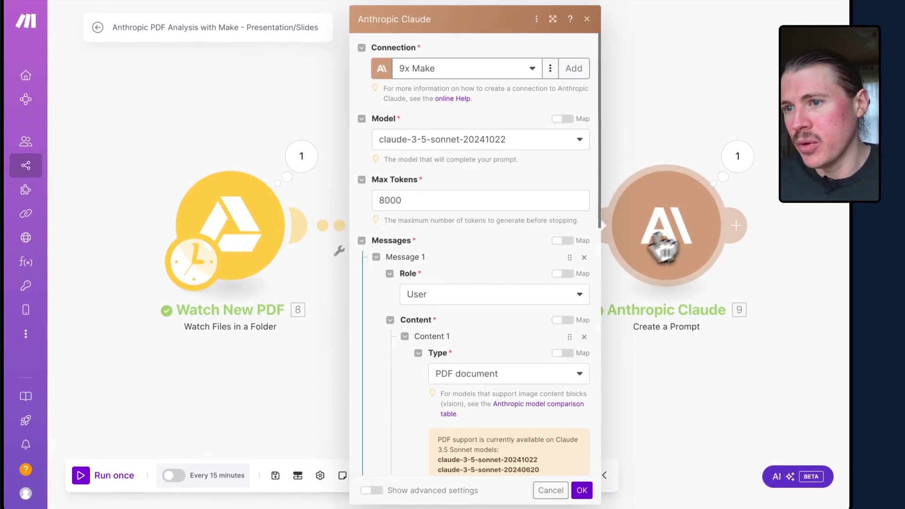
scroll(515, 277, down, 10)
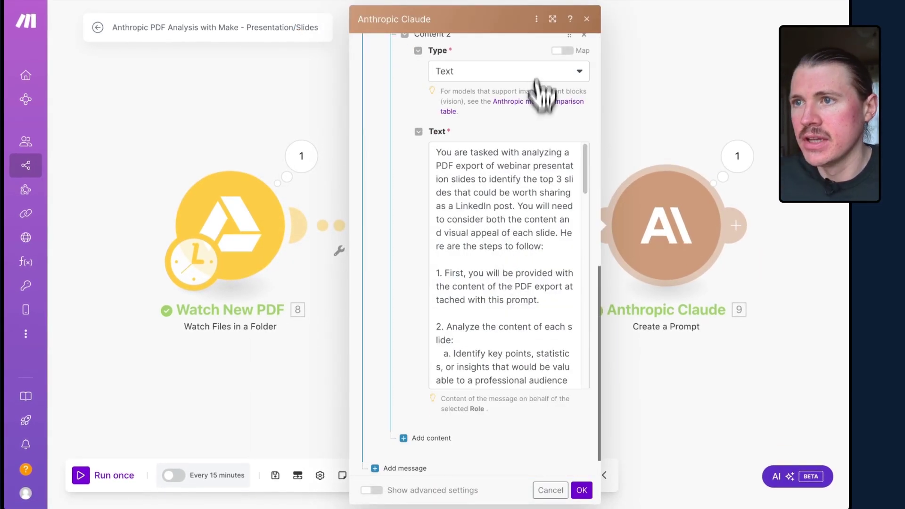
click(552, 18)
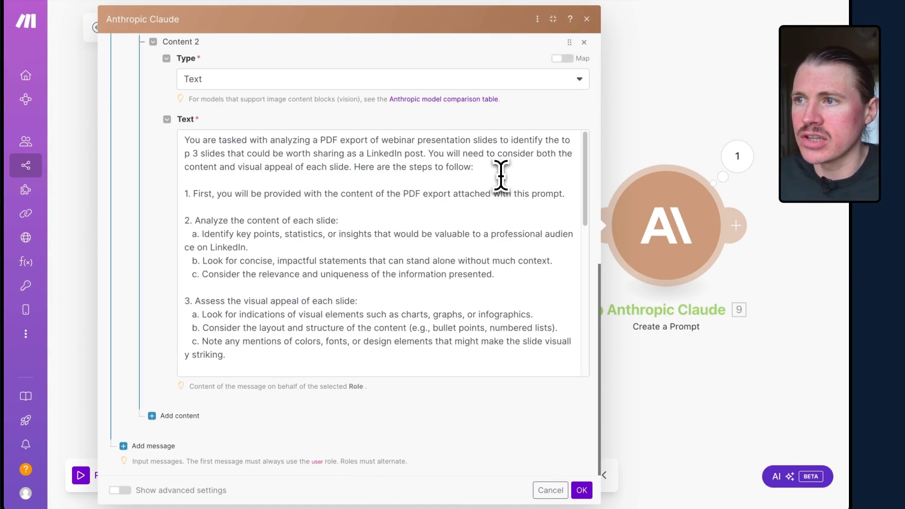
drag(475, 168, 182, 140)
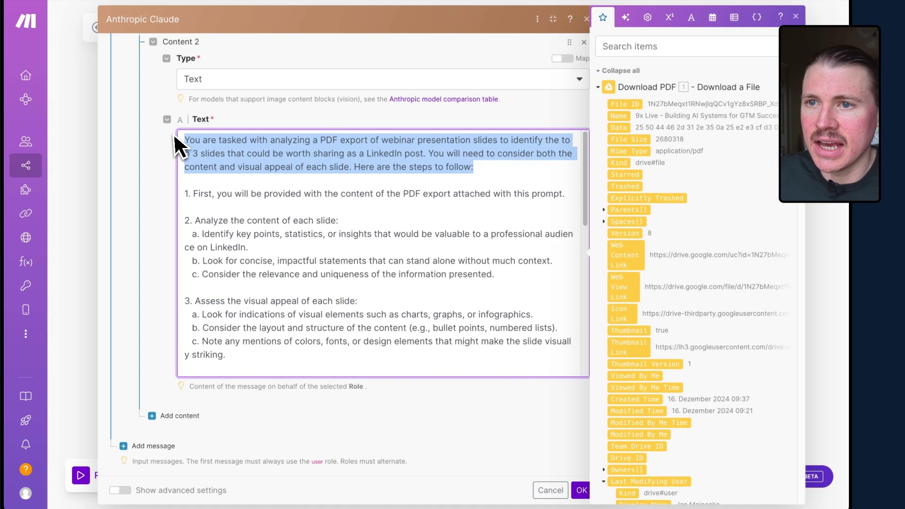
click(332, 141)
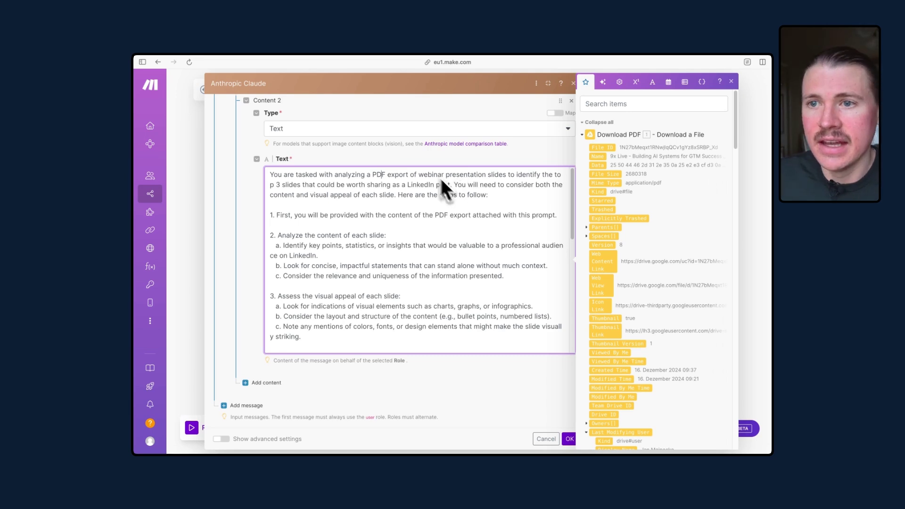
Step: Examine the prompt's slide output format, including the Content Summary, Visual Appeal and Reasoning placeholders
scroll(368, 225, down, 10)
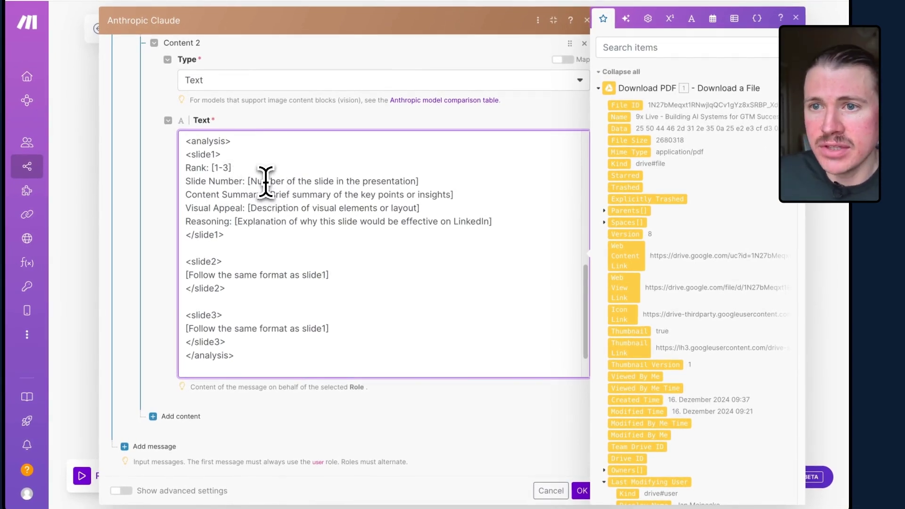
drag(268, 193, 455, 194)
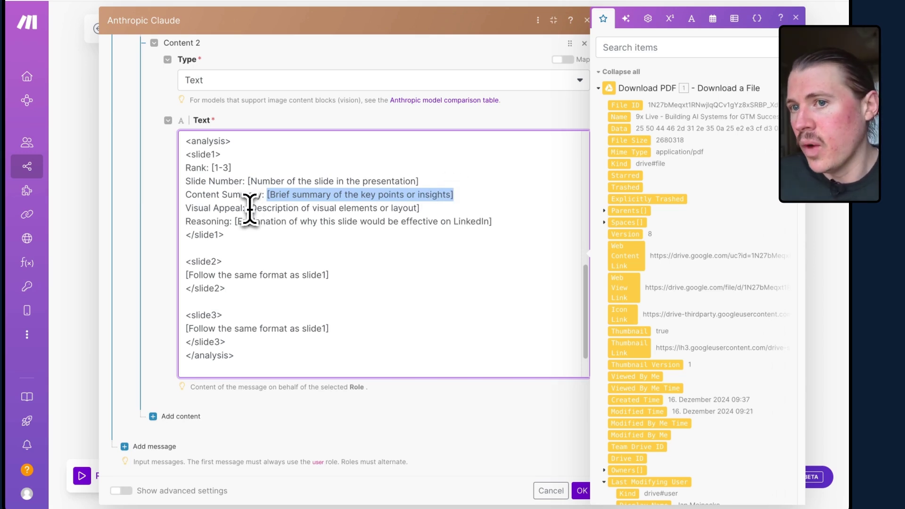
drag(248, 208, 440, 210)
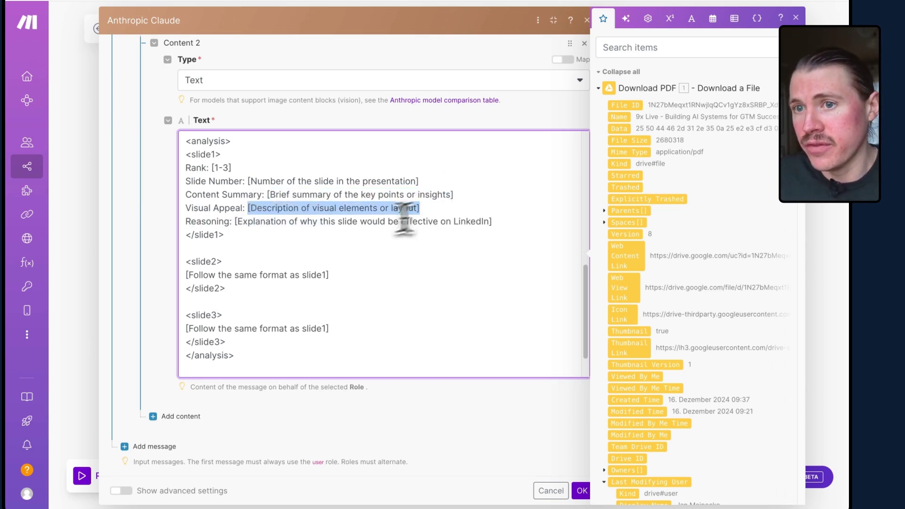
drag(234, 221, 516, 218)
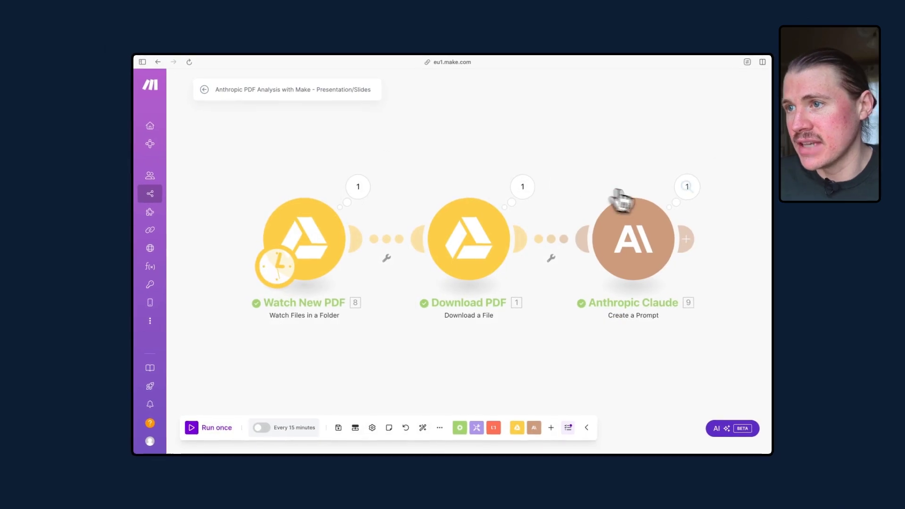
Step: Open the Anthropic Claude module's run output, expand the Text Response and enlarge the window to read the full analysis
click(687, 191)
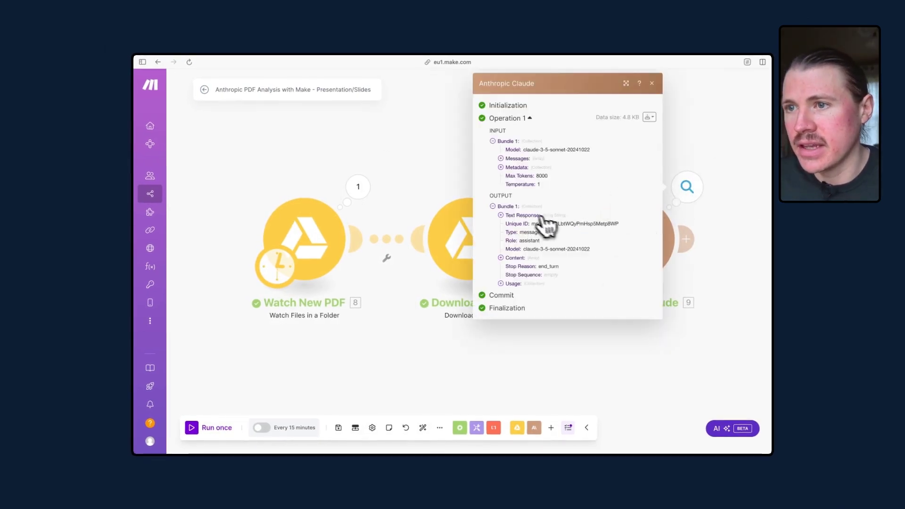
click(516, 215)
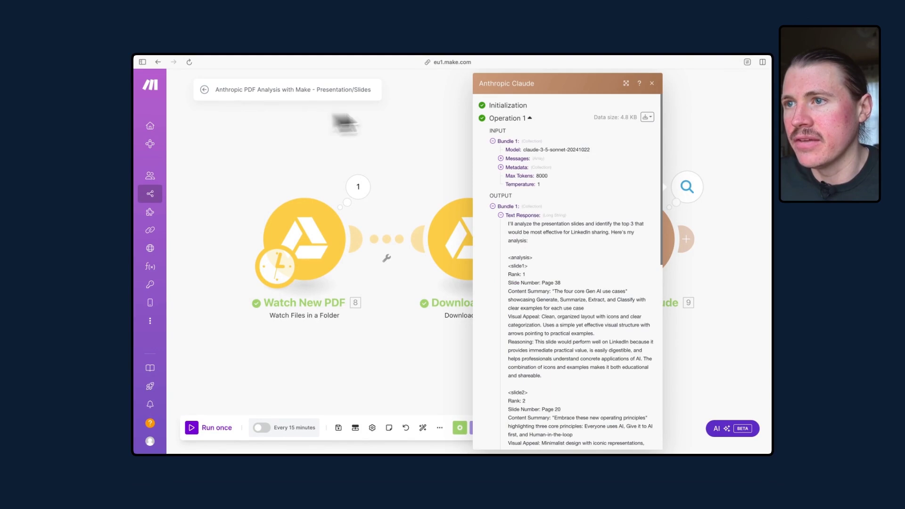
click(627, 84)
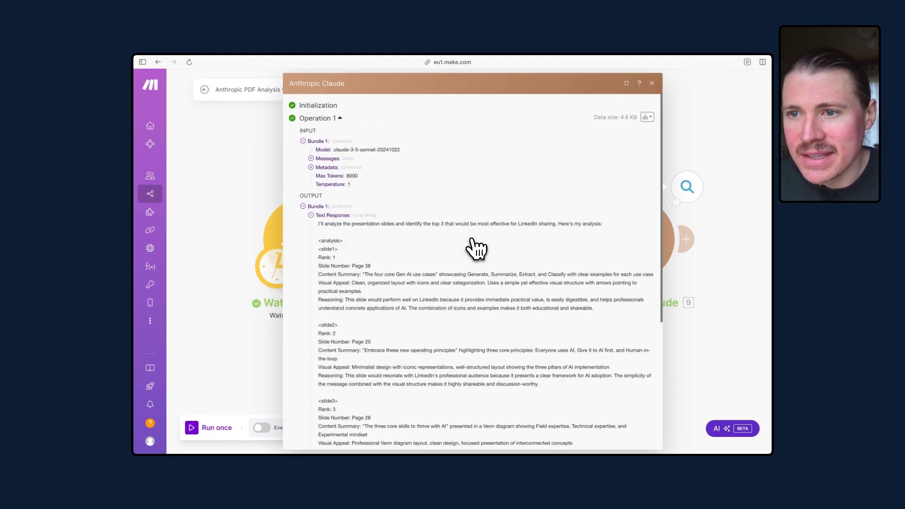
scroll(477, 246, down, 3)
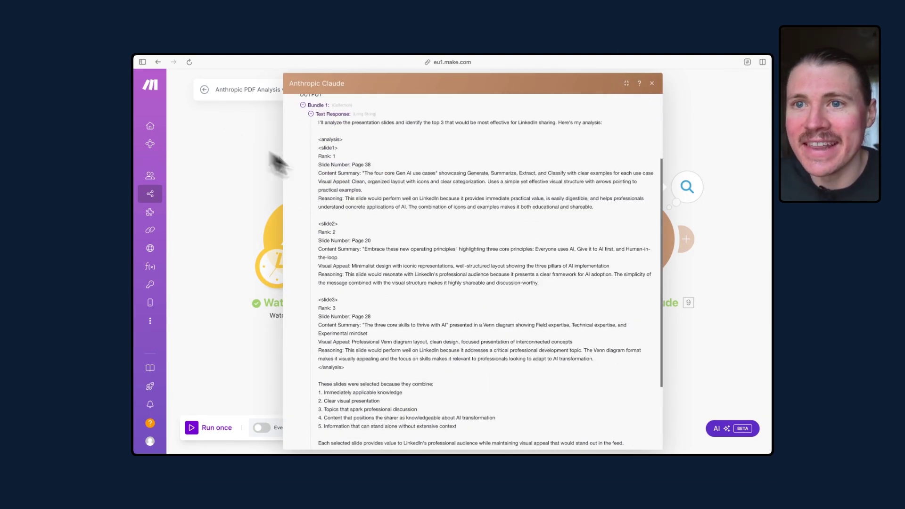
scroll(395, 208, down, 2)
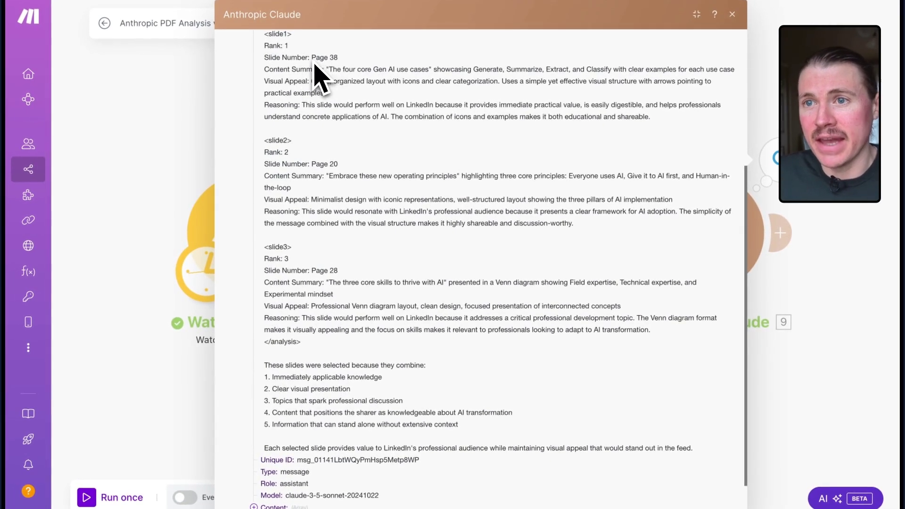
Step: Read the content summary and reasoning given for the rank 1 slide in Claude's response
drag(328, 69, 455, 69)
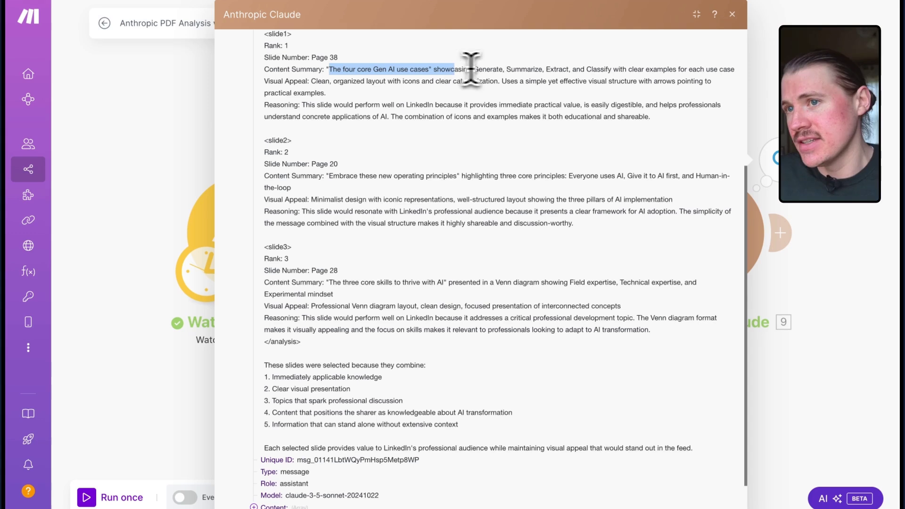
click(493, 69)
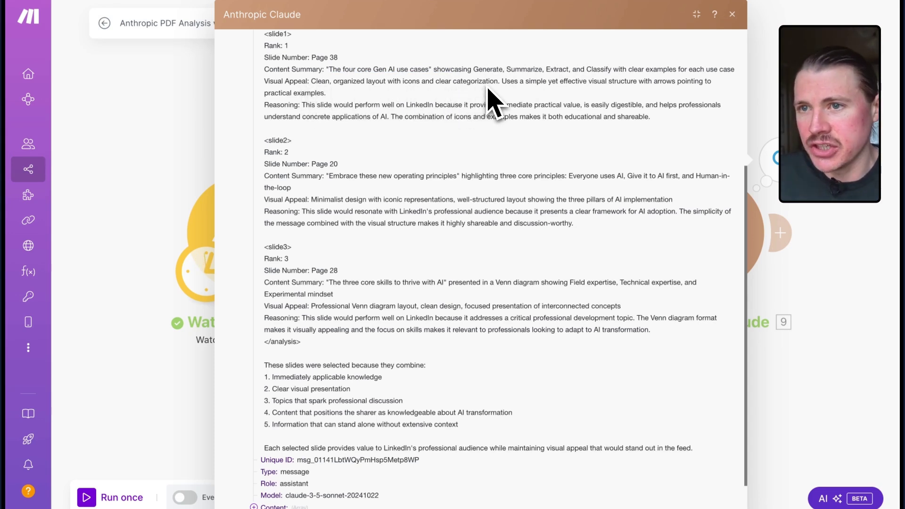
drag(334, 106, 525, 109)
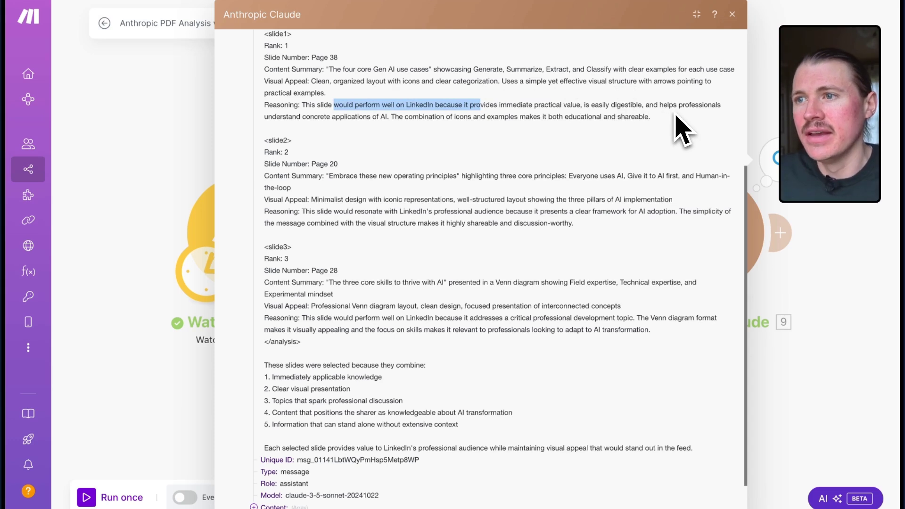
click(388, 117)
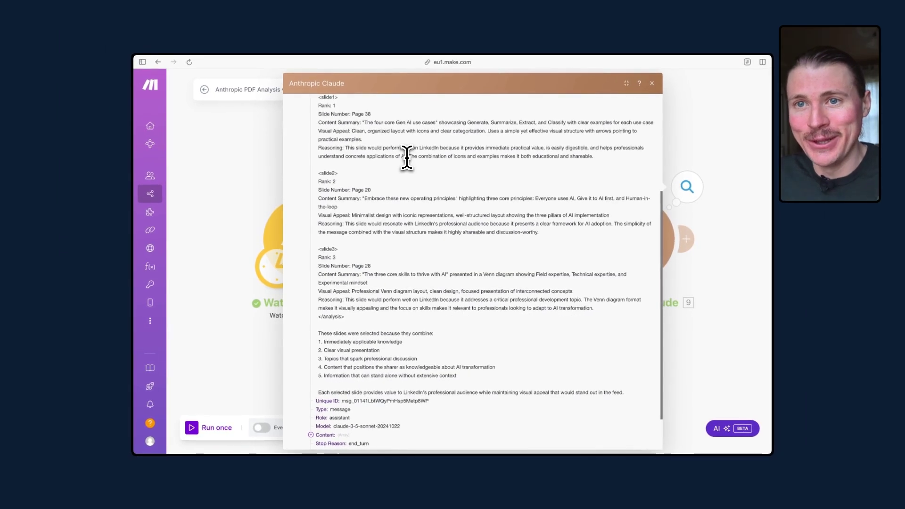
Step: Switch back to the webinar PDF and look through the page thumbnails for the rank 1 slide, page 38
key(ctrl+Left)
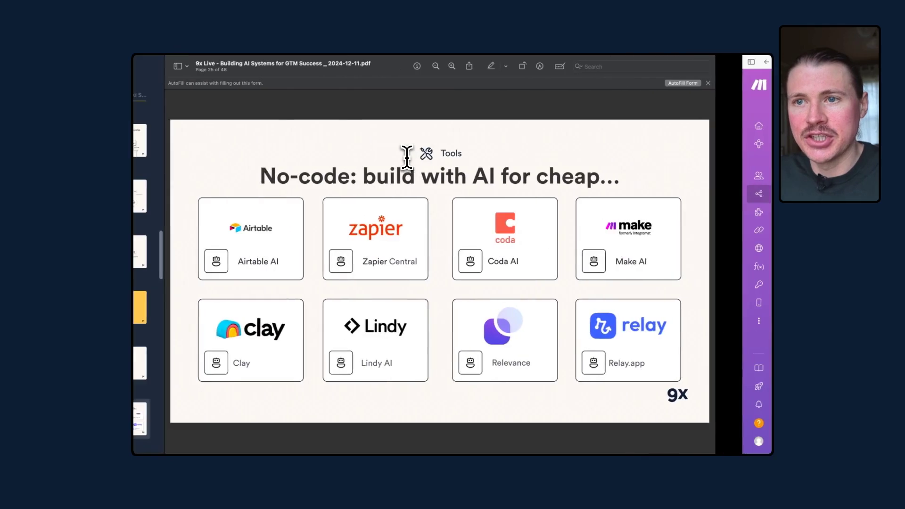
scroll(209, 243, down, 10)
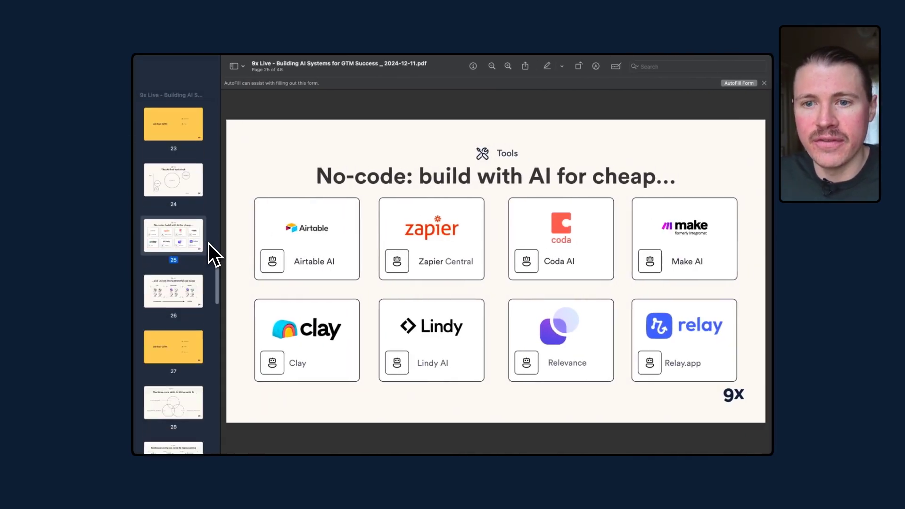
scroll(208, 244, down, 6)
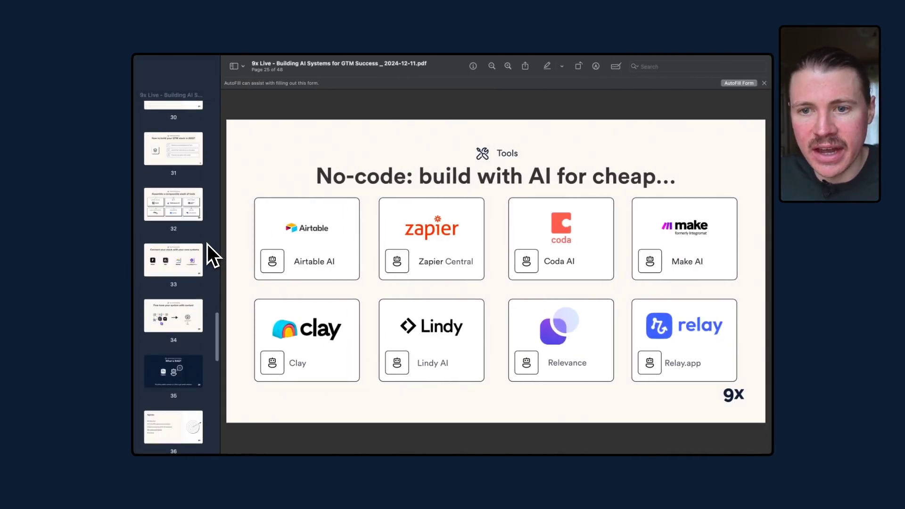